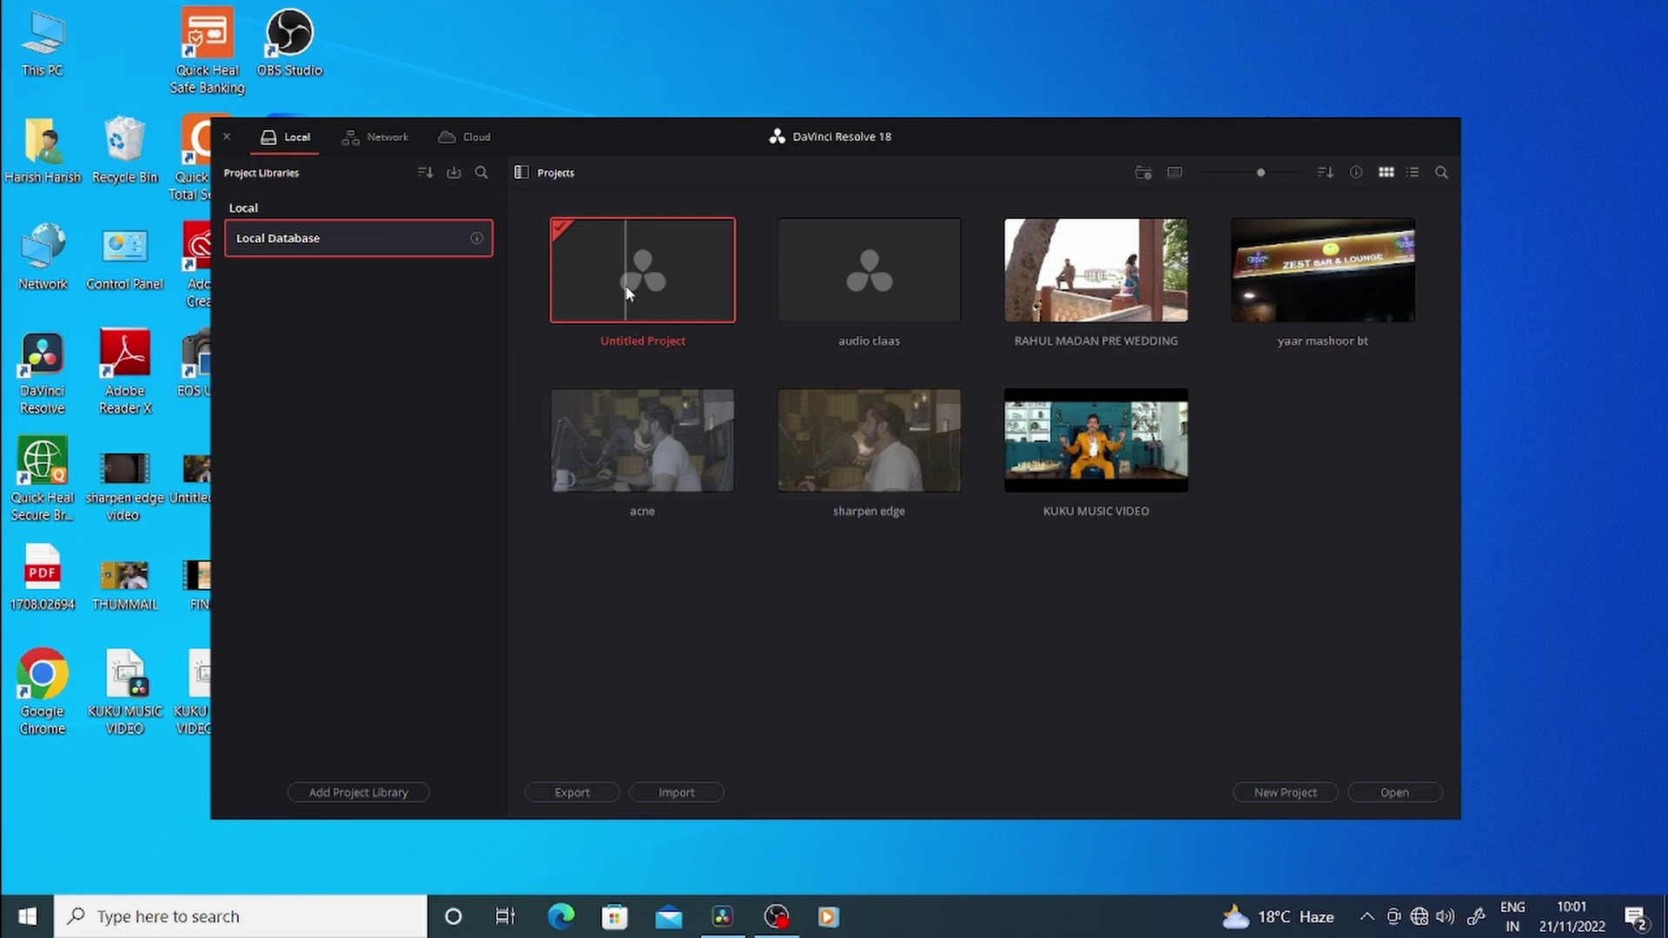
Step: Create a new project named "audio clasds" in the local project library
right_click(627, 294)
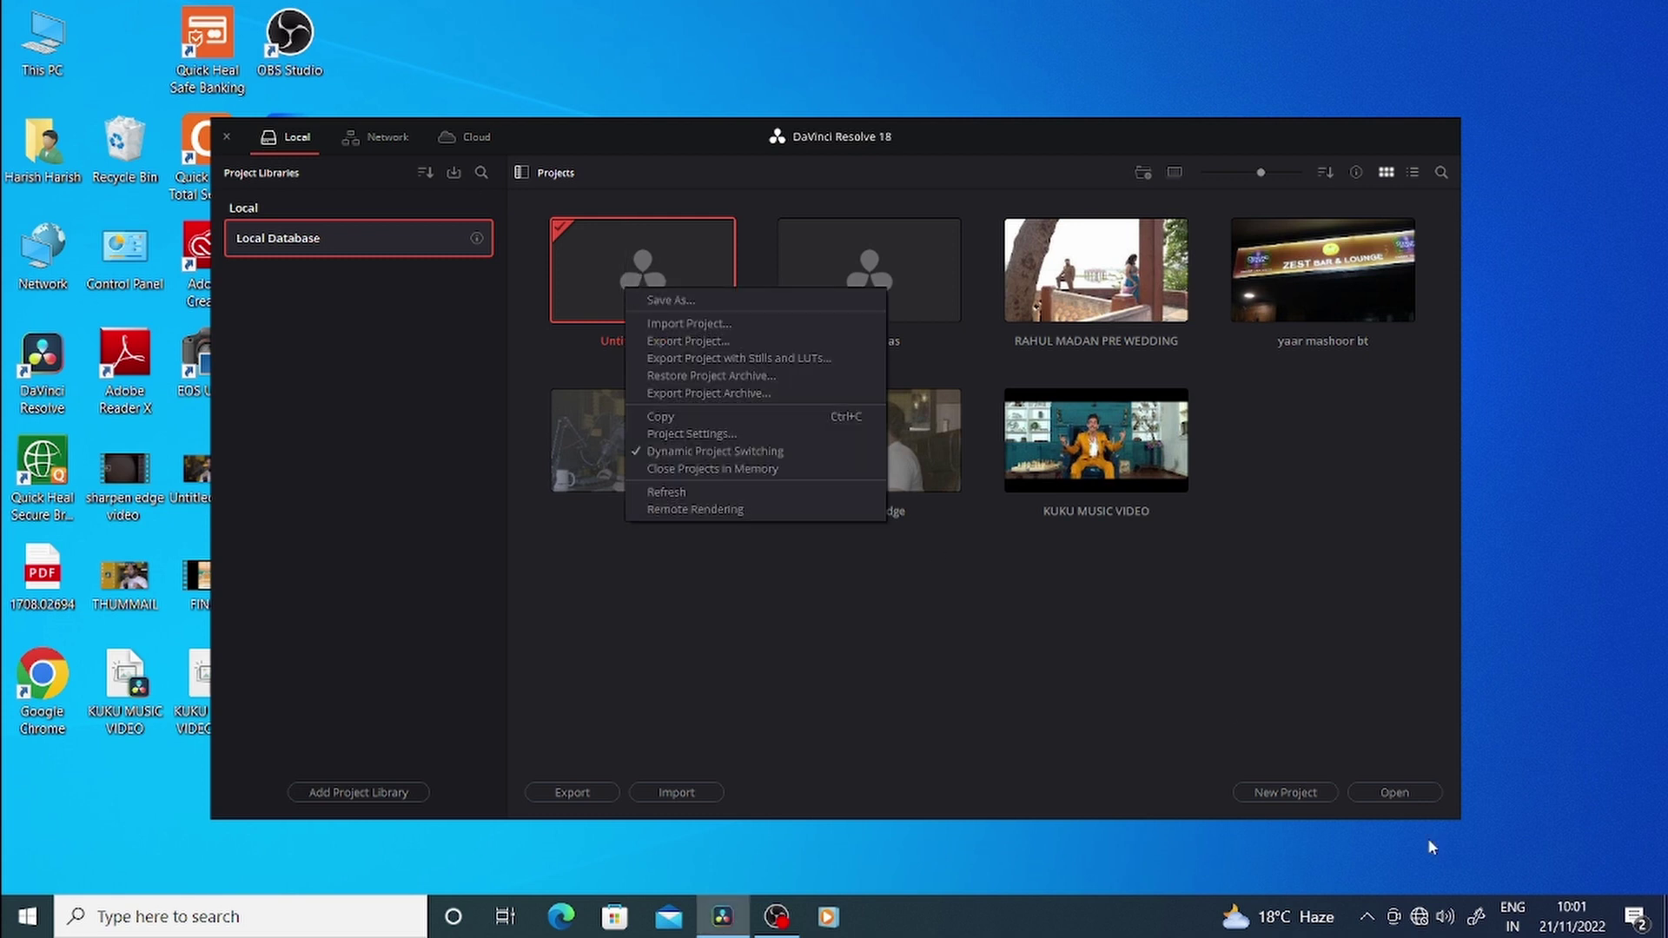
left_click(1301, 792)
left_click(1303, 792)
key("BackSpace")
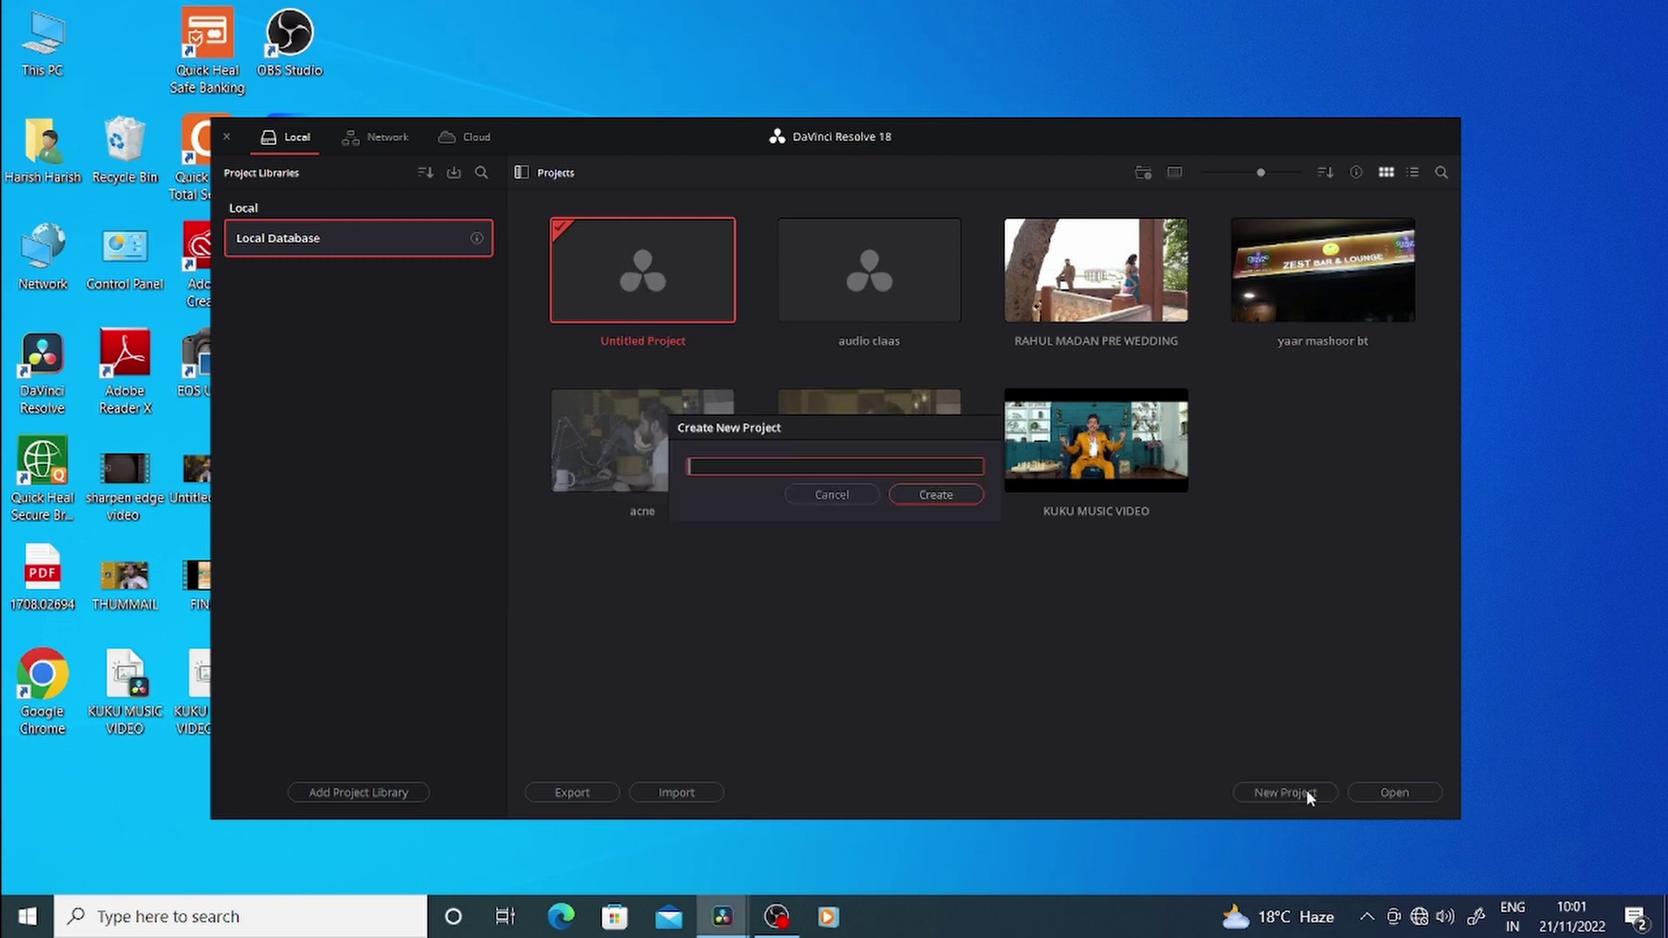
type("au")
type("dio clasc")
type("s")
key("Return")
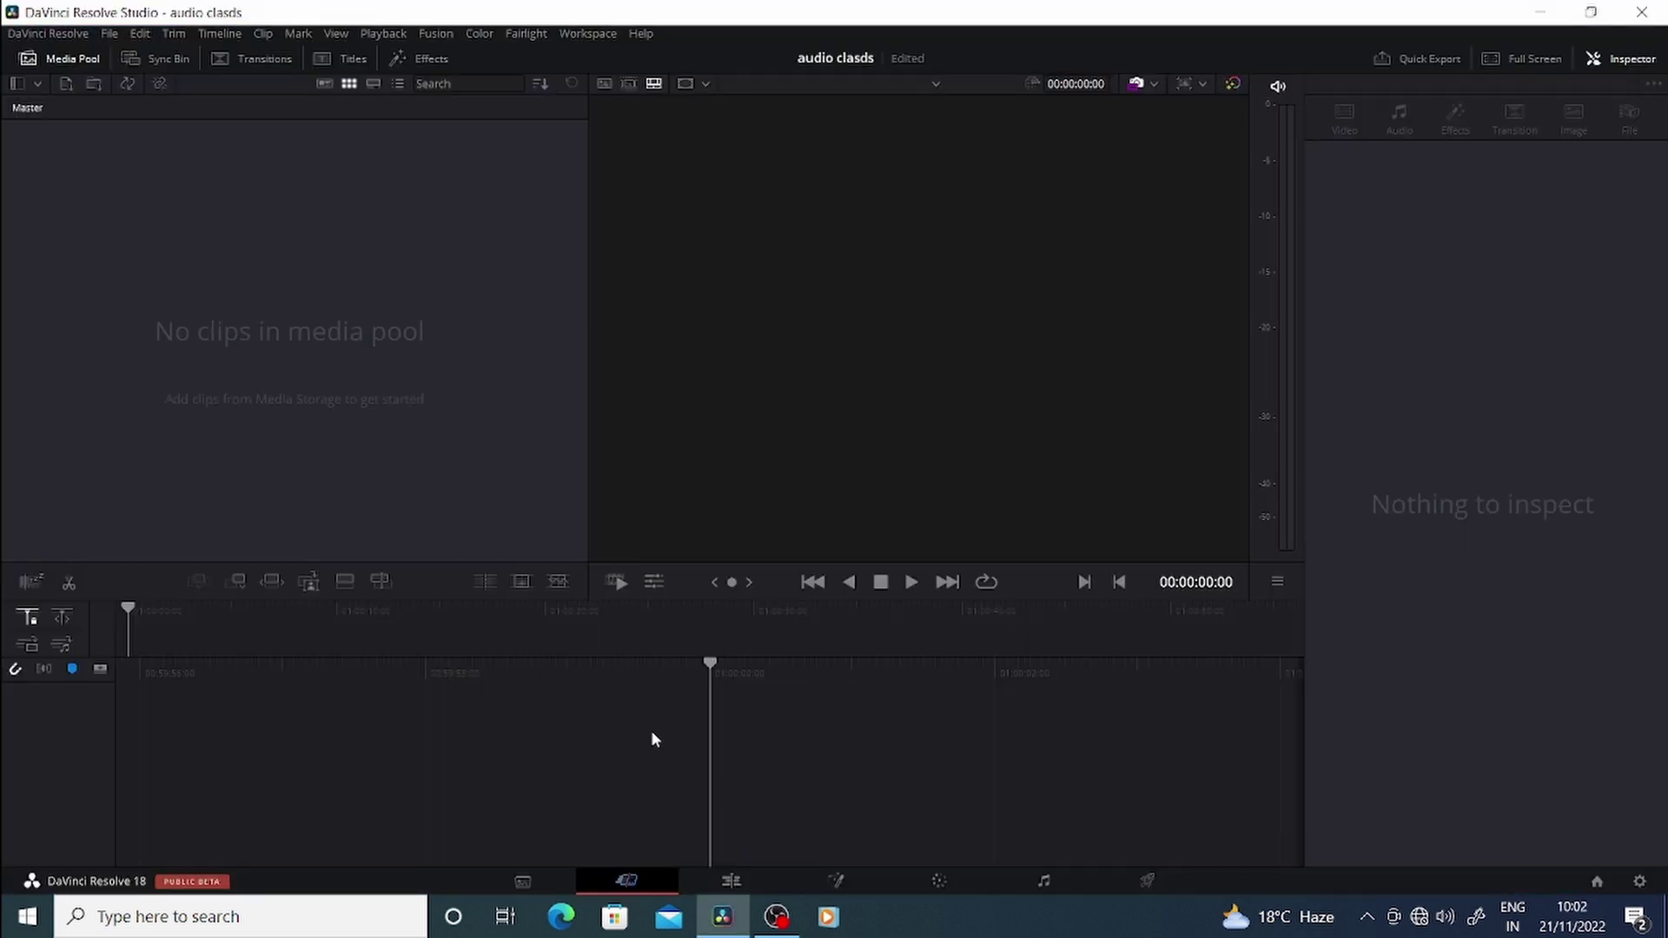
Step: On the Edit page, place the desktop clip "sharpen edge video" on the timeline and mute its Audio 1 track
left_click(731, 880)
left_click(1535, 12)
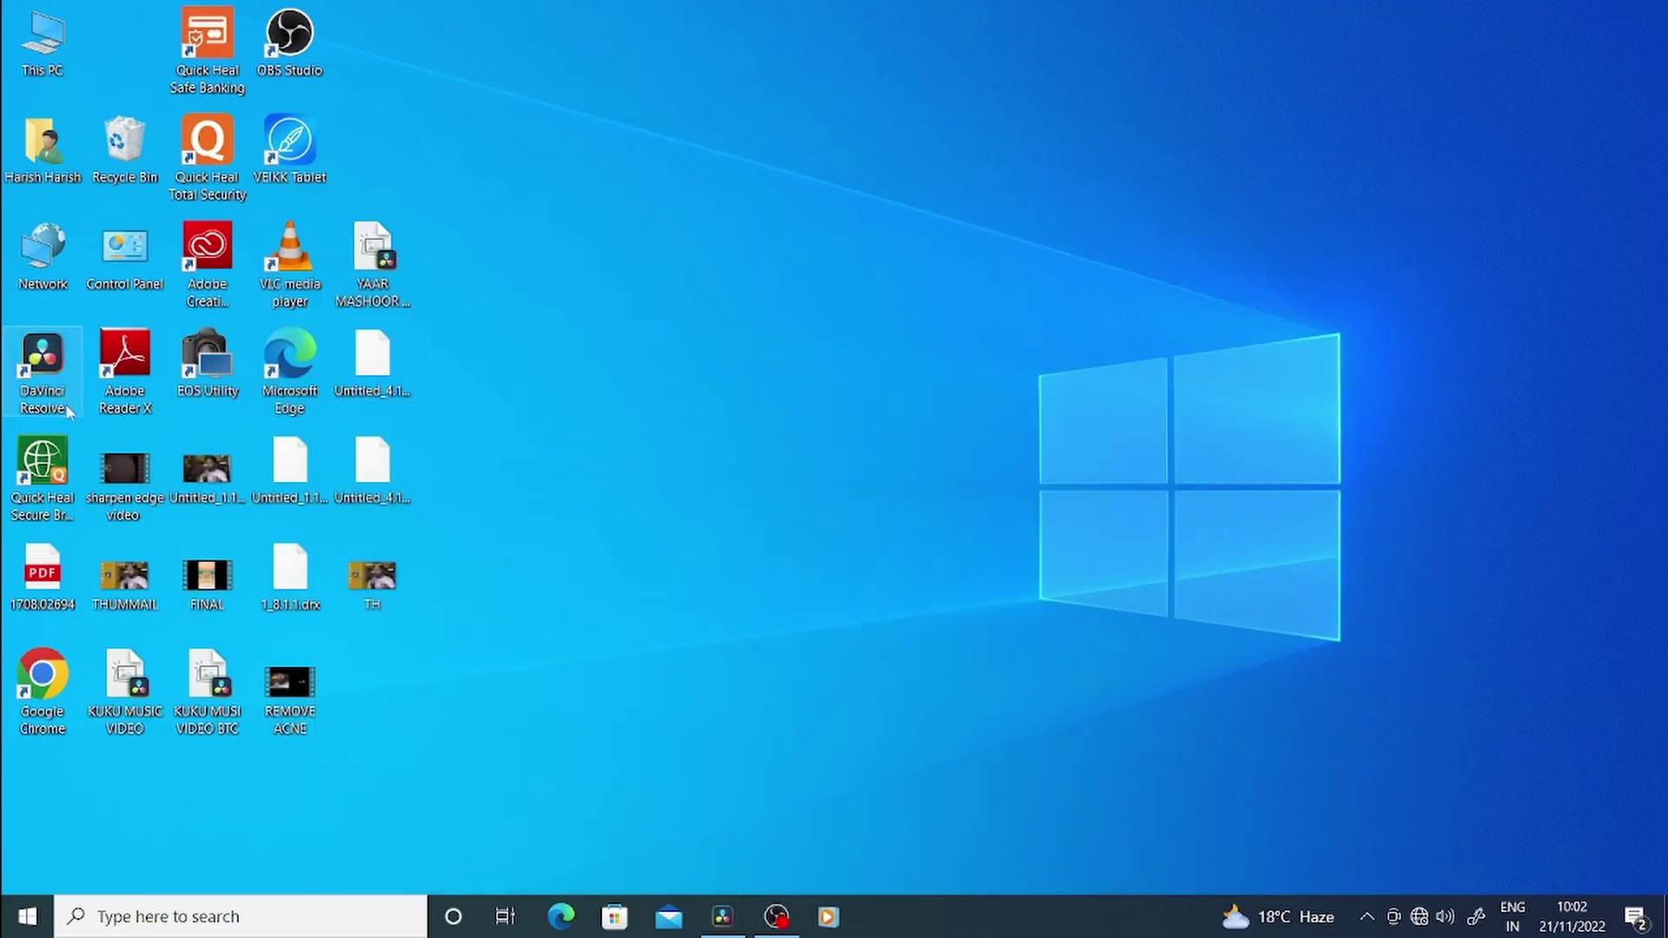
left_click_drag(125, 469, 756, 771)
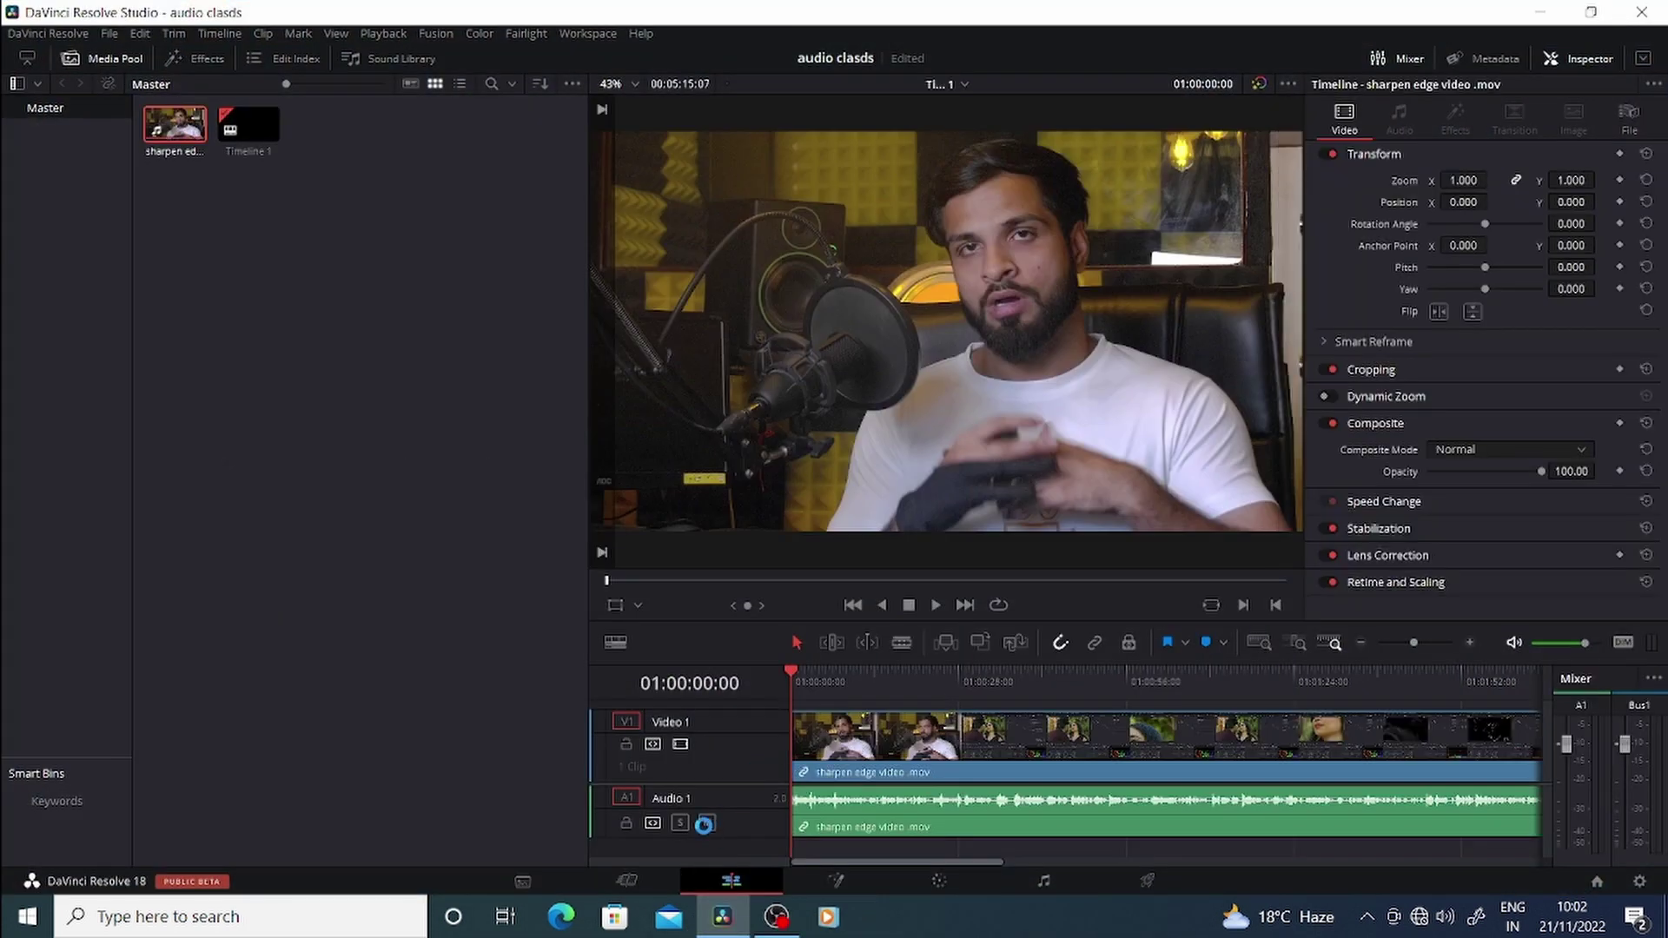
left_click(707, 822)
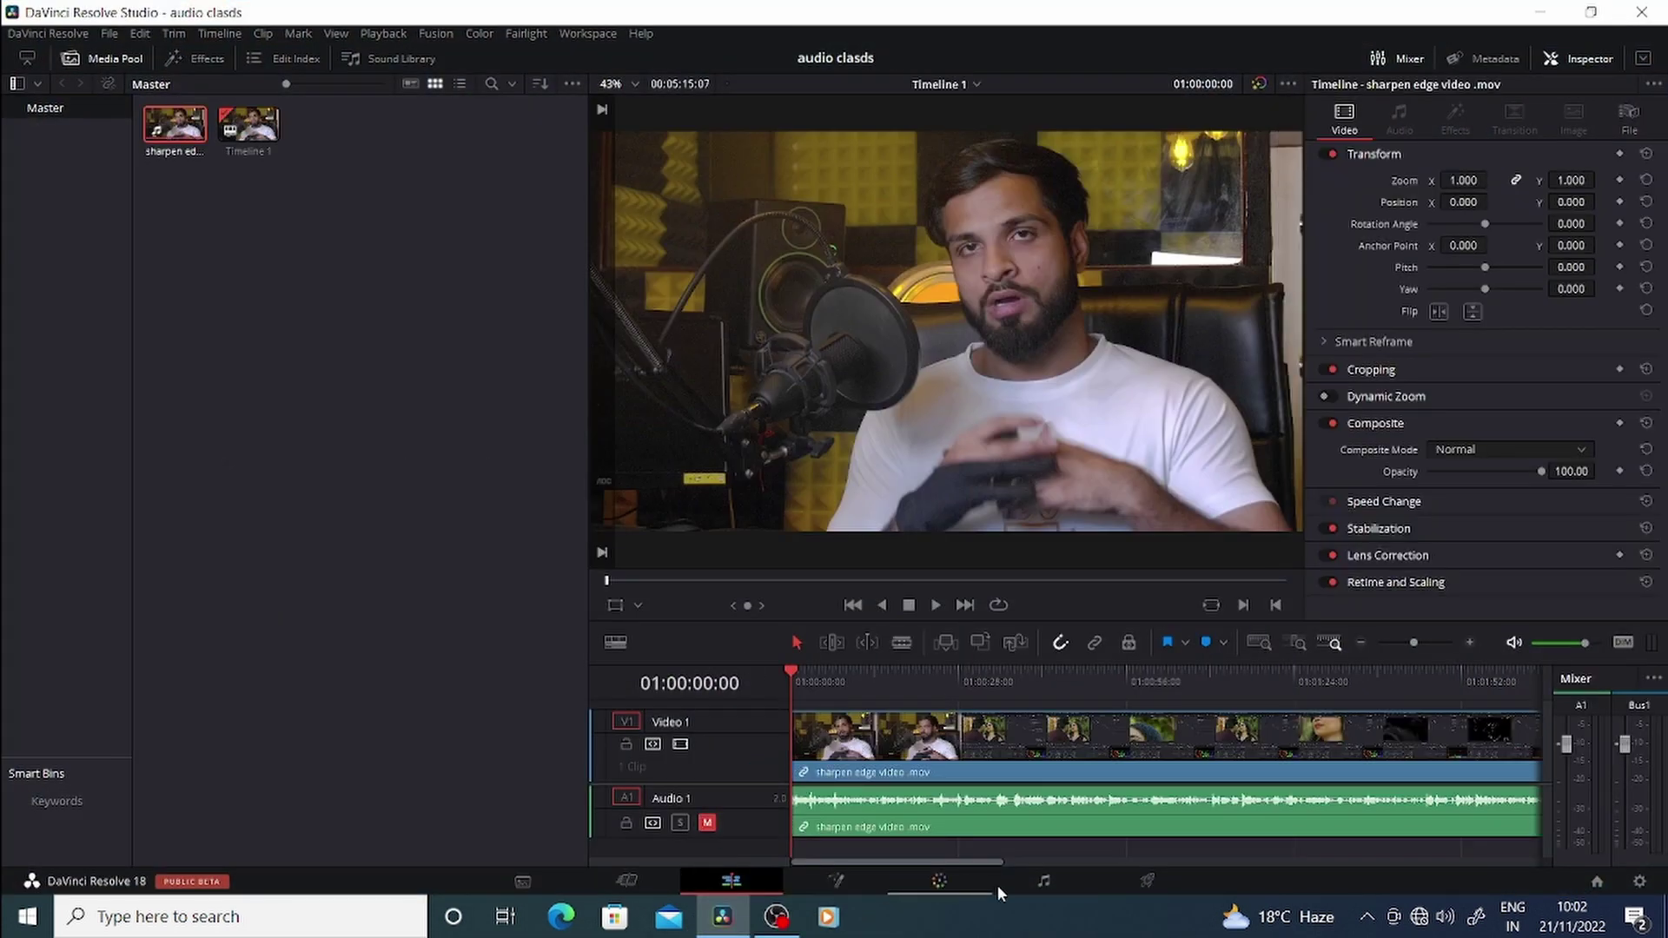
Step: On the Fairlight page, enlarge the meters area and add one stereo audio track below Audio 1
left_click(1023, 877)
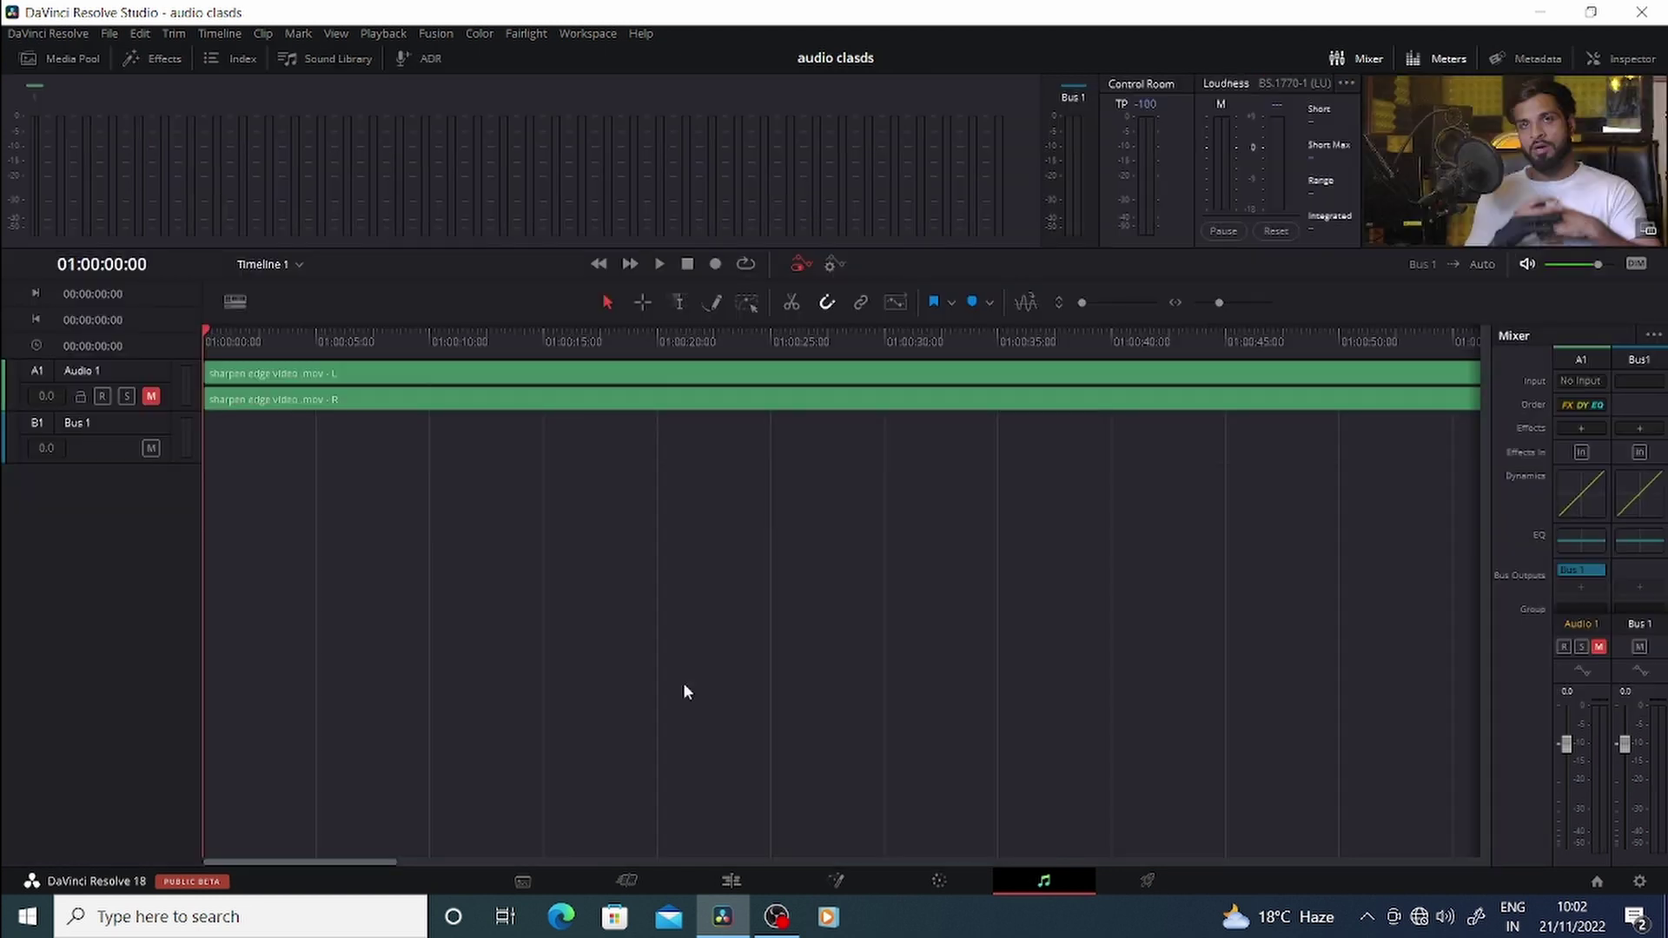
left_click_drag(493, 384, 539, 423)
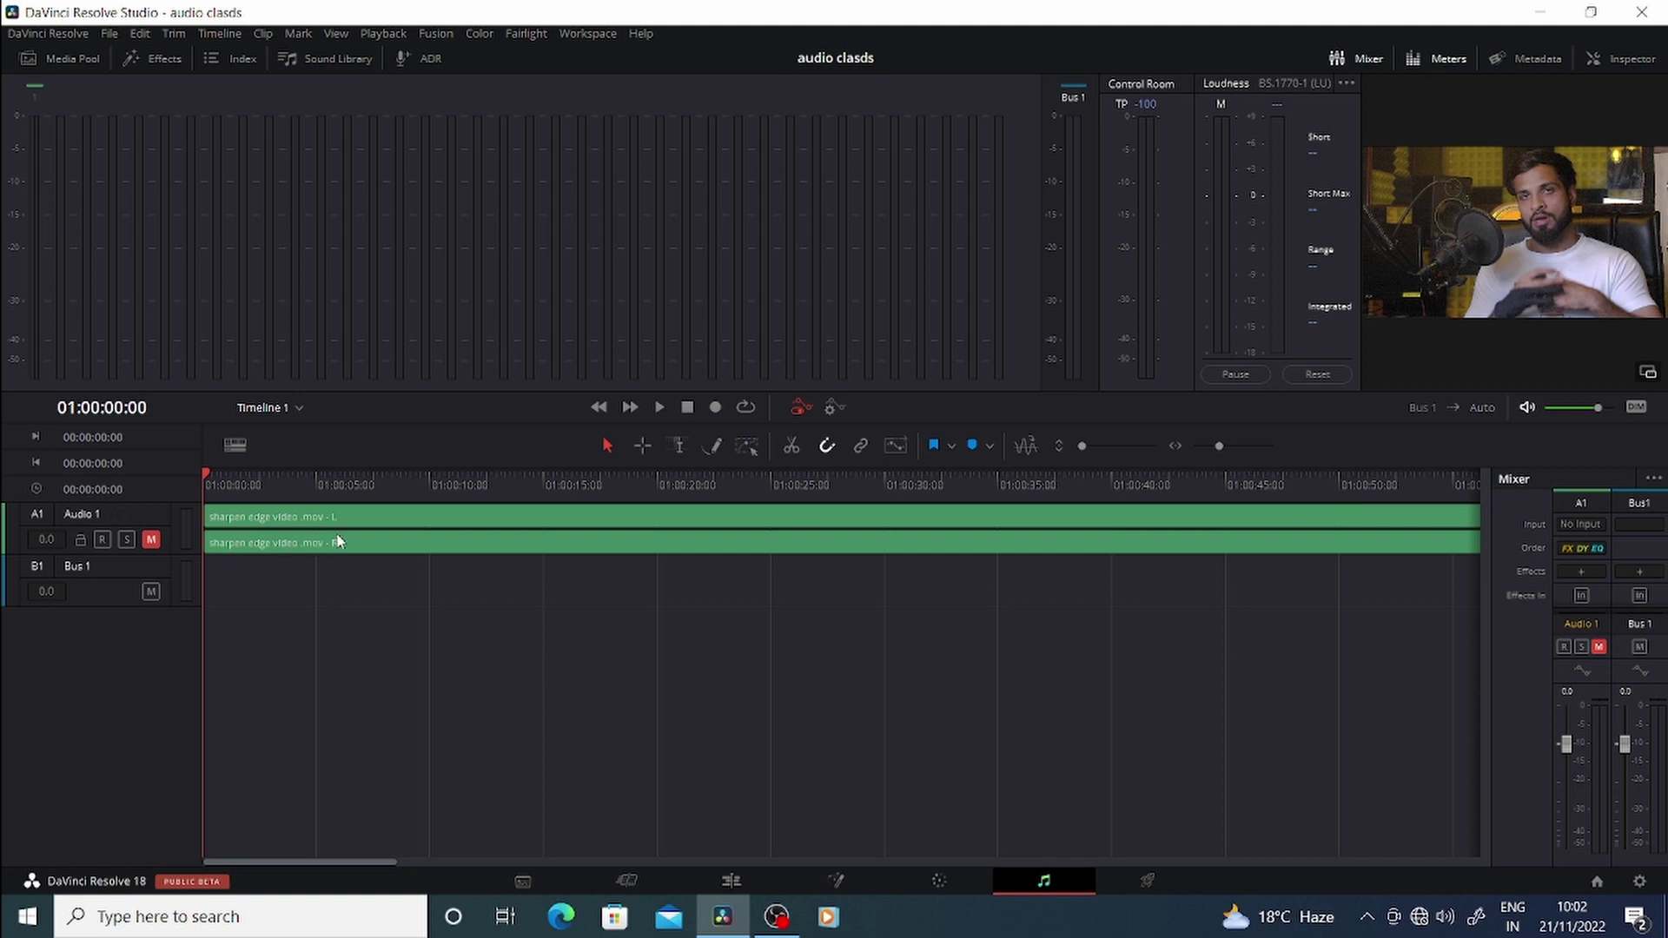
right_click(84, 651)
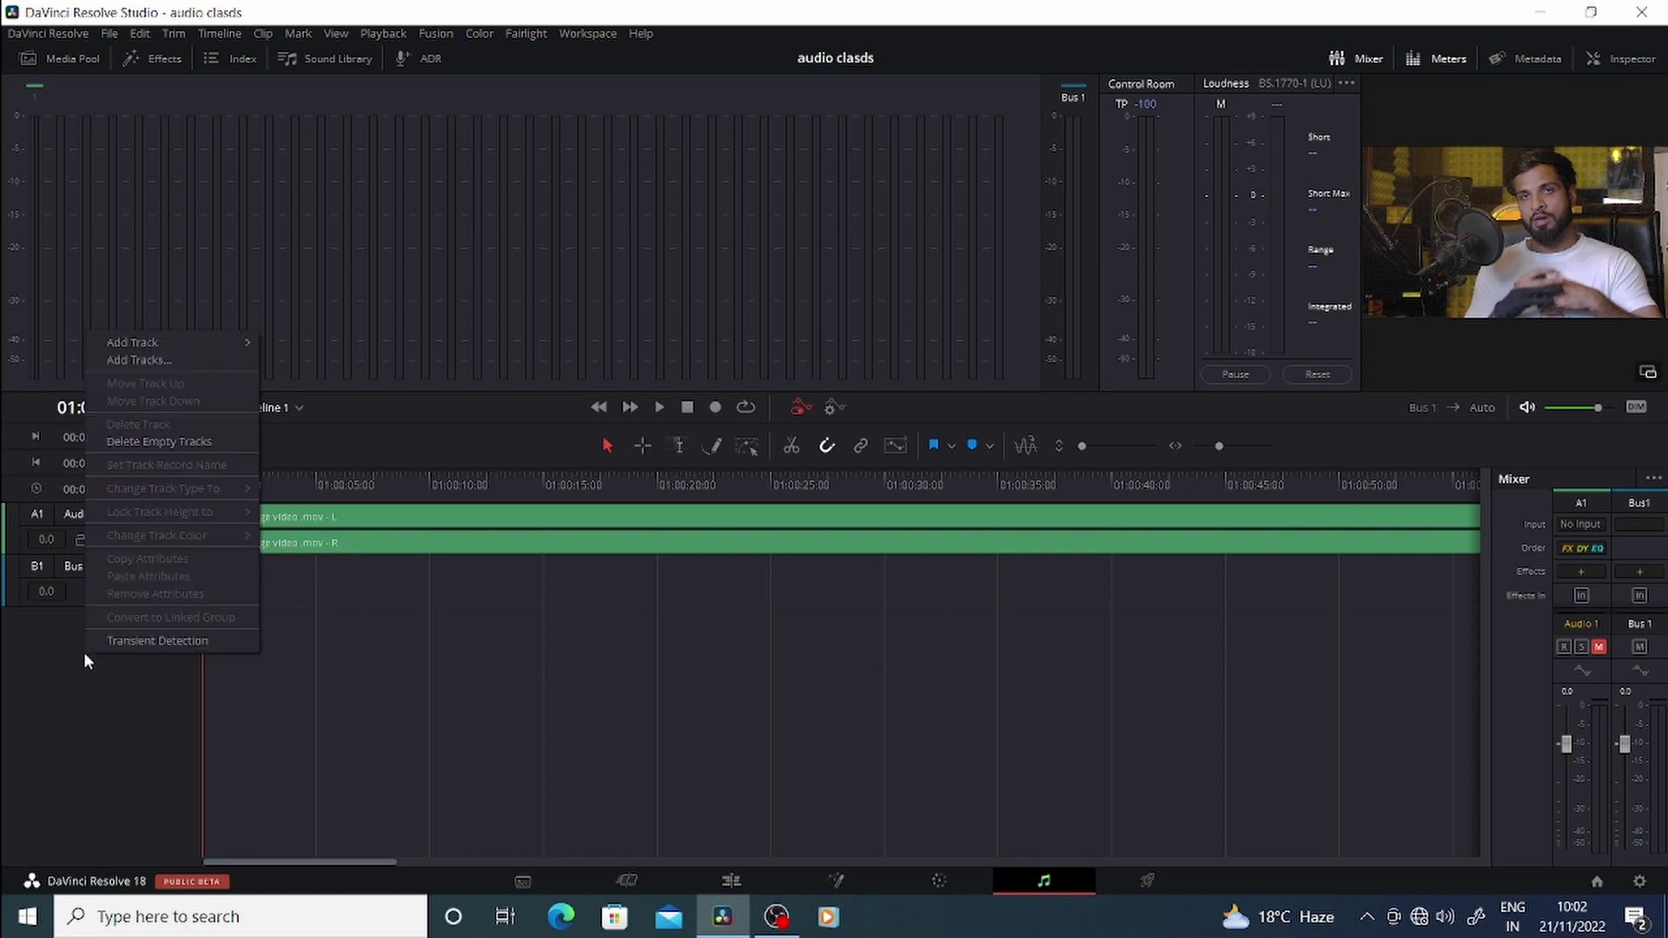
left_click(168, 367)
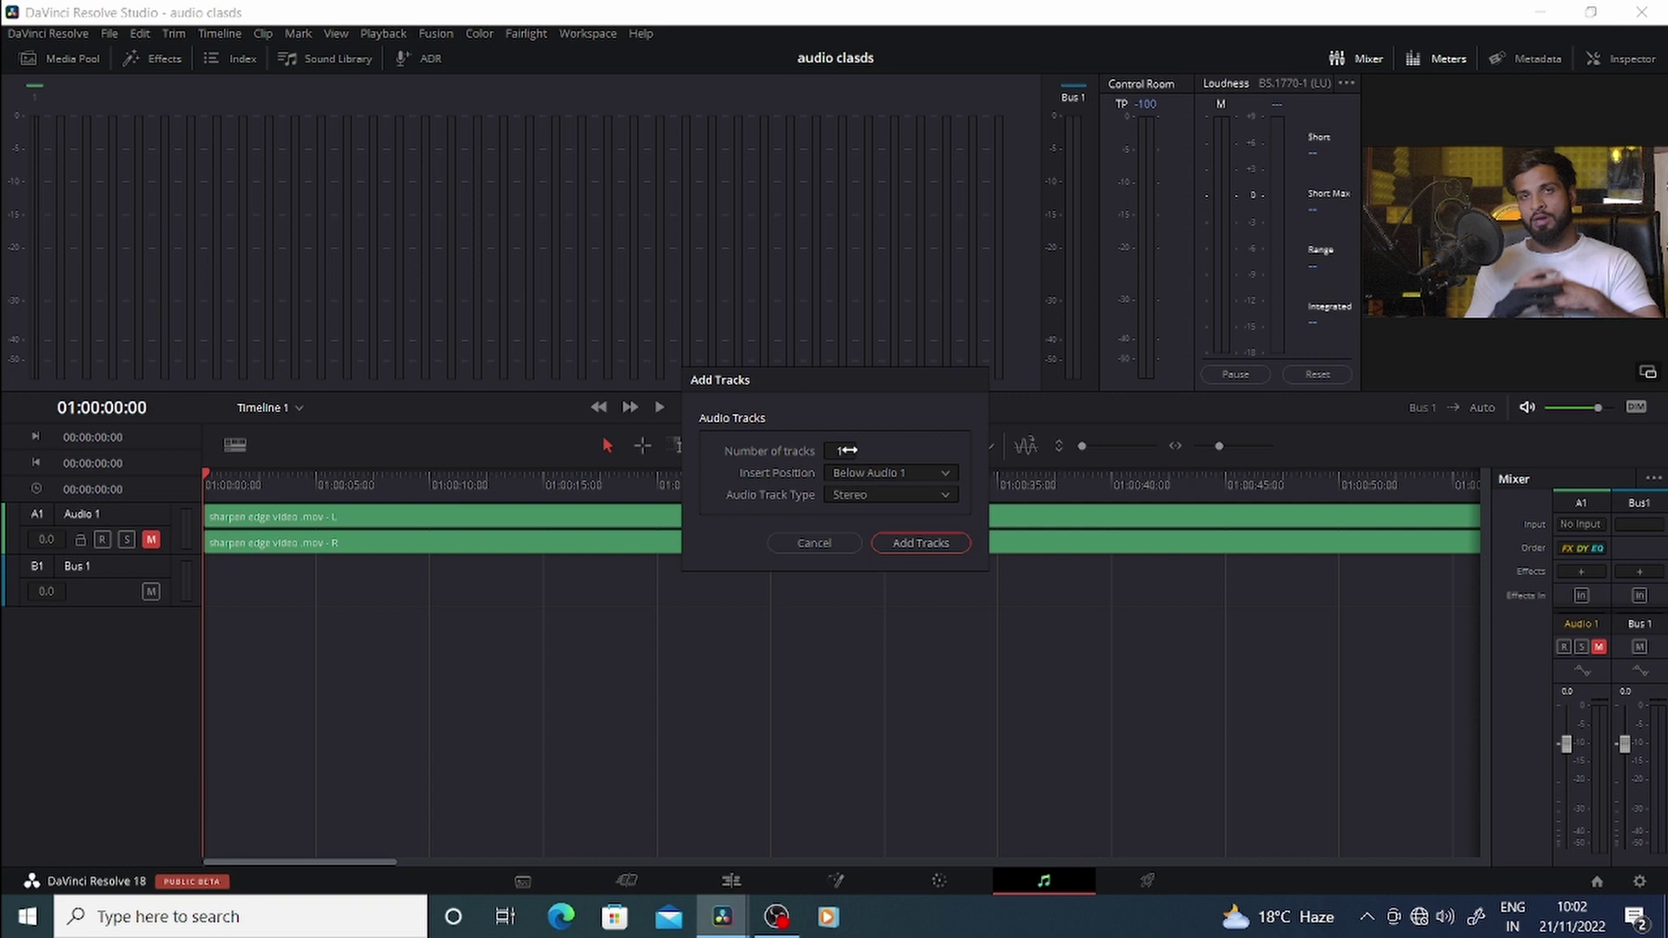
left_click_drag(847, 449, 861, 449)
left_click(924, 472)
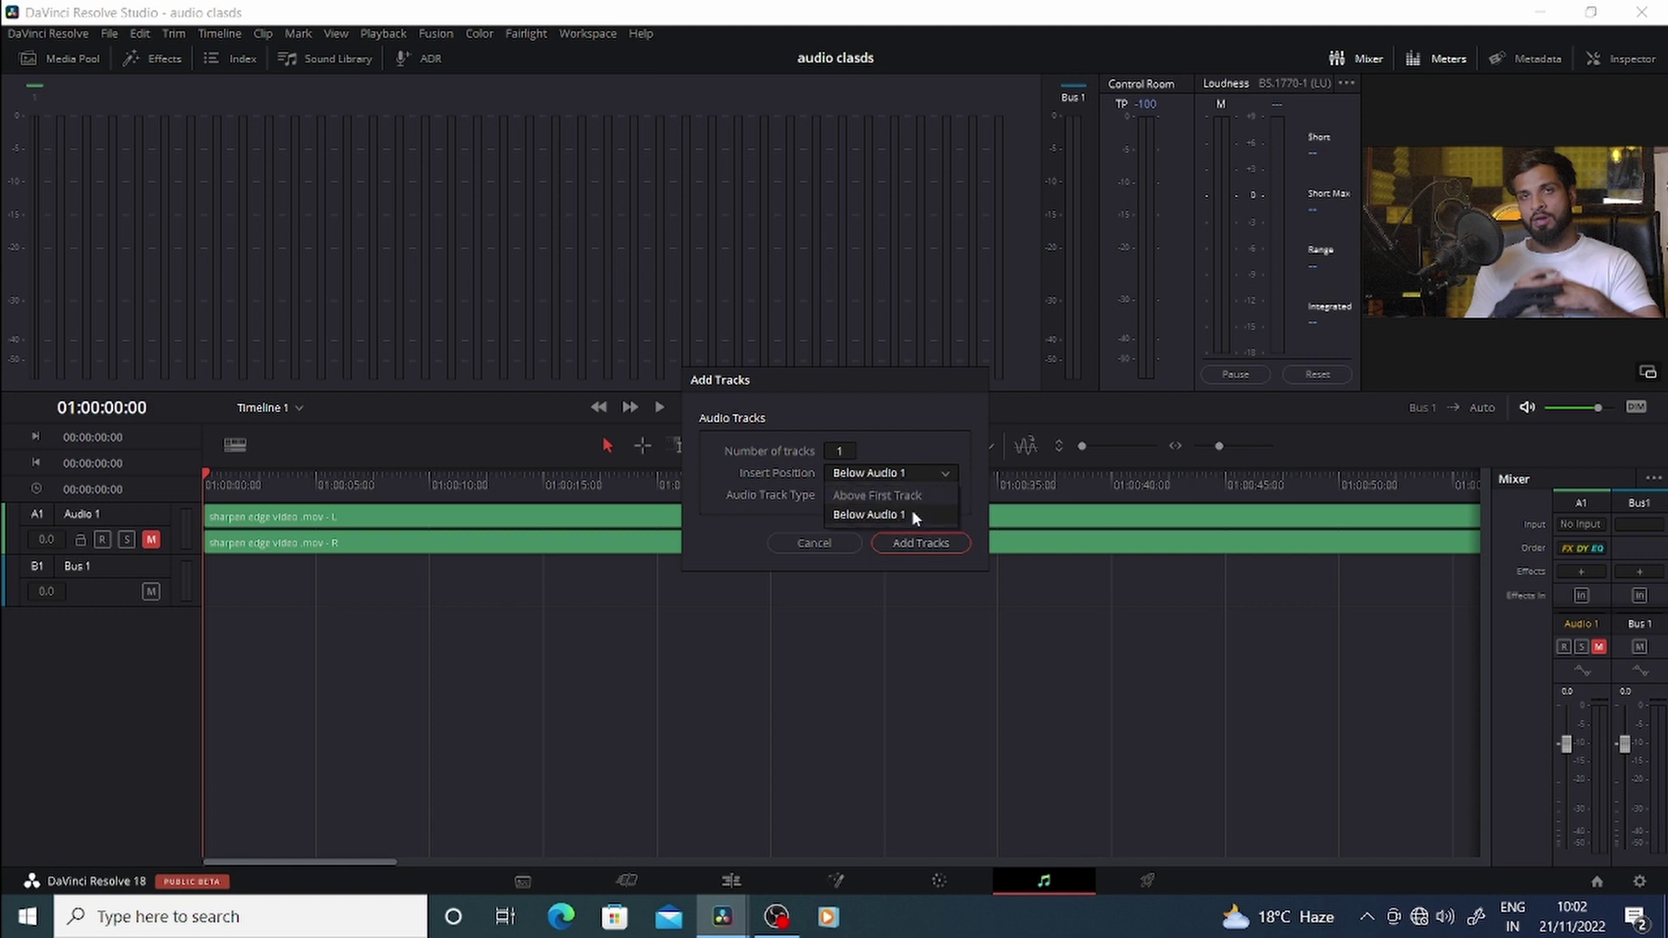
left_click(911, 512)
left_click(927, 494)
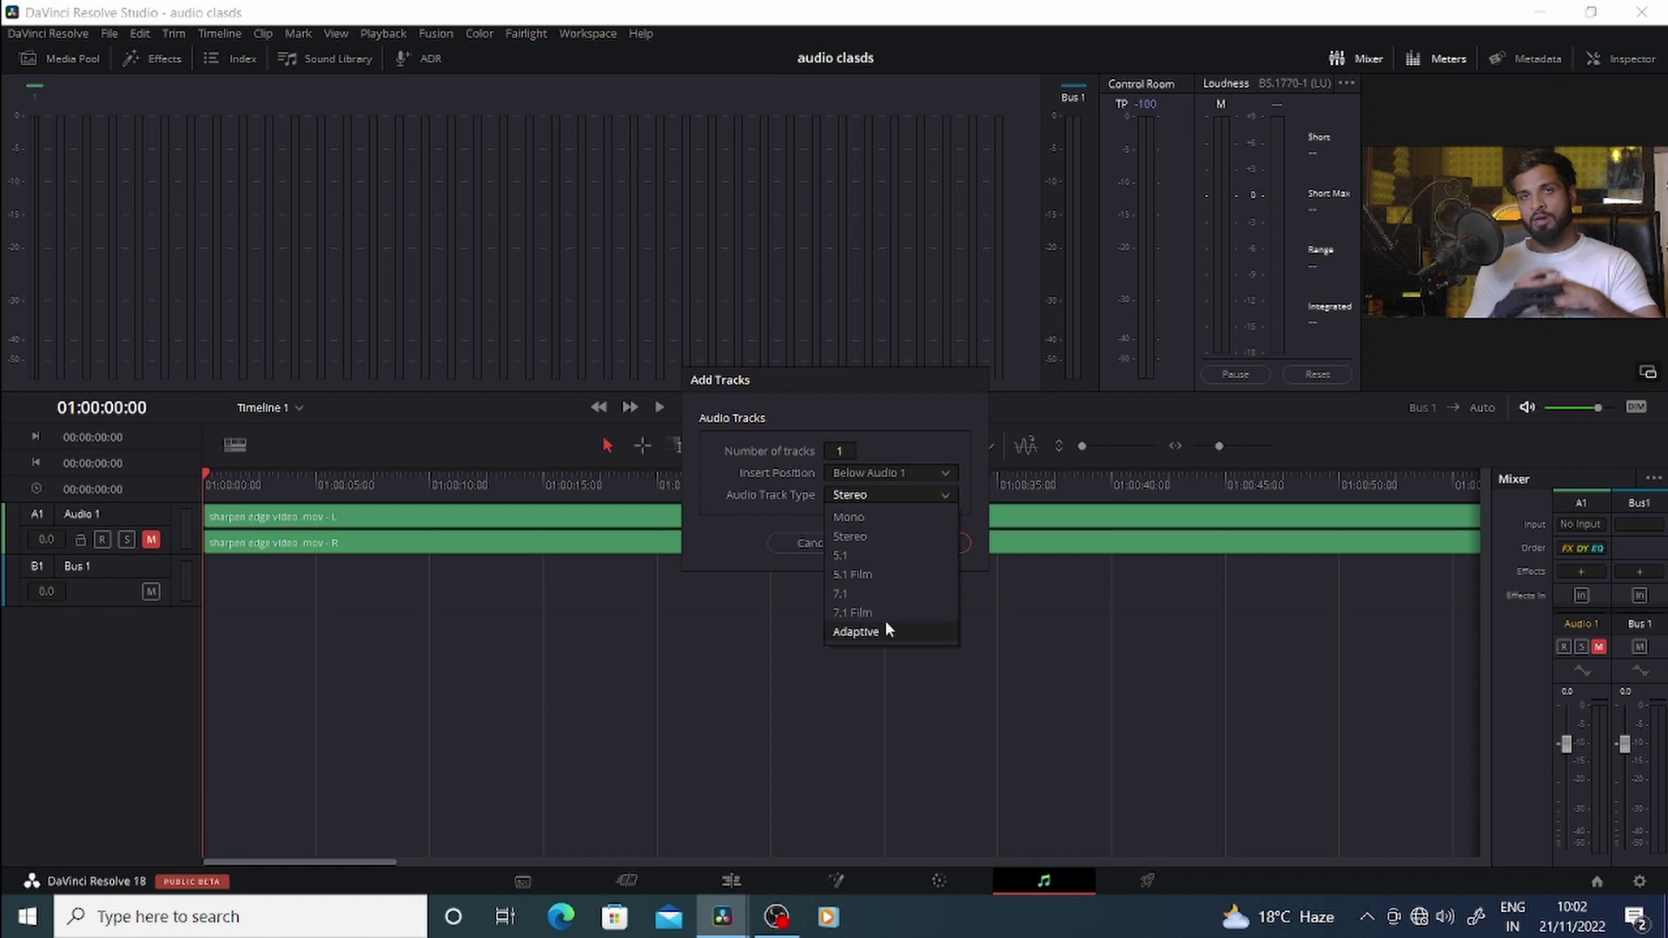
left_click(731, 524)
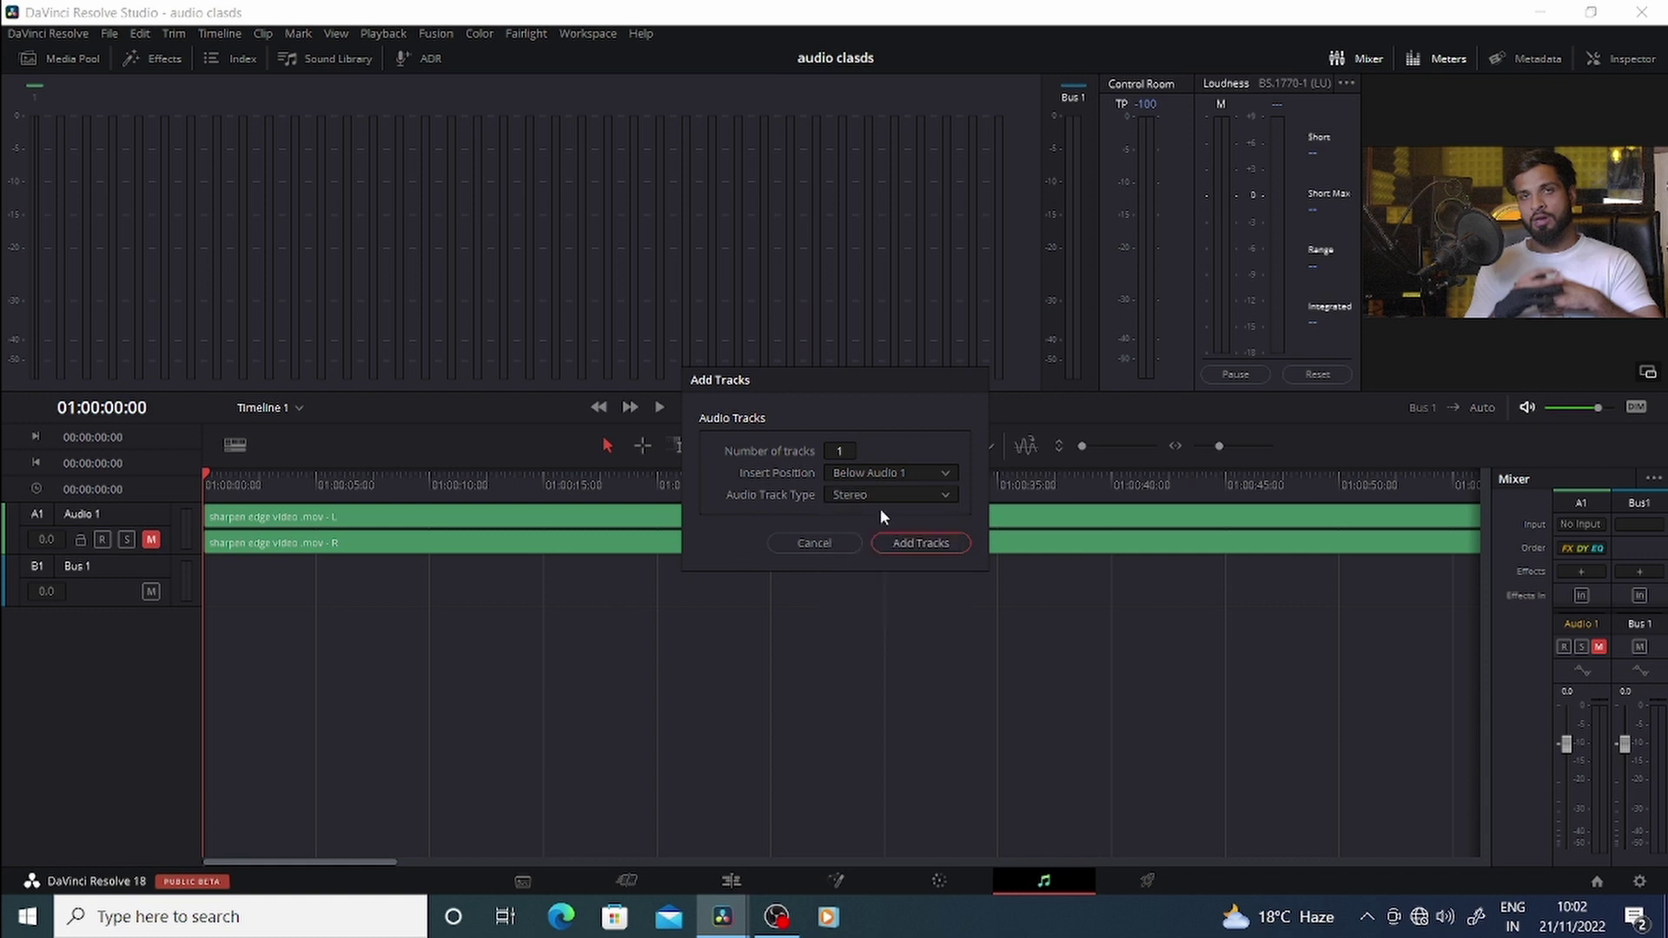
left_click(916, 540)
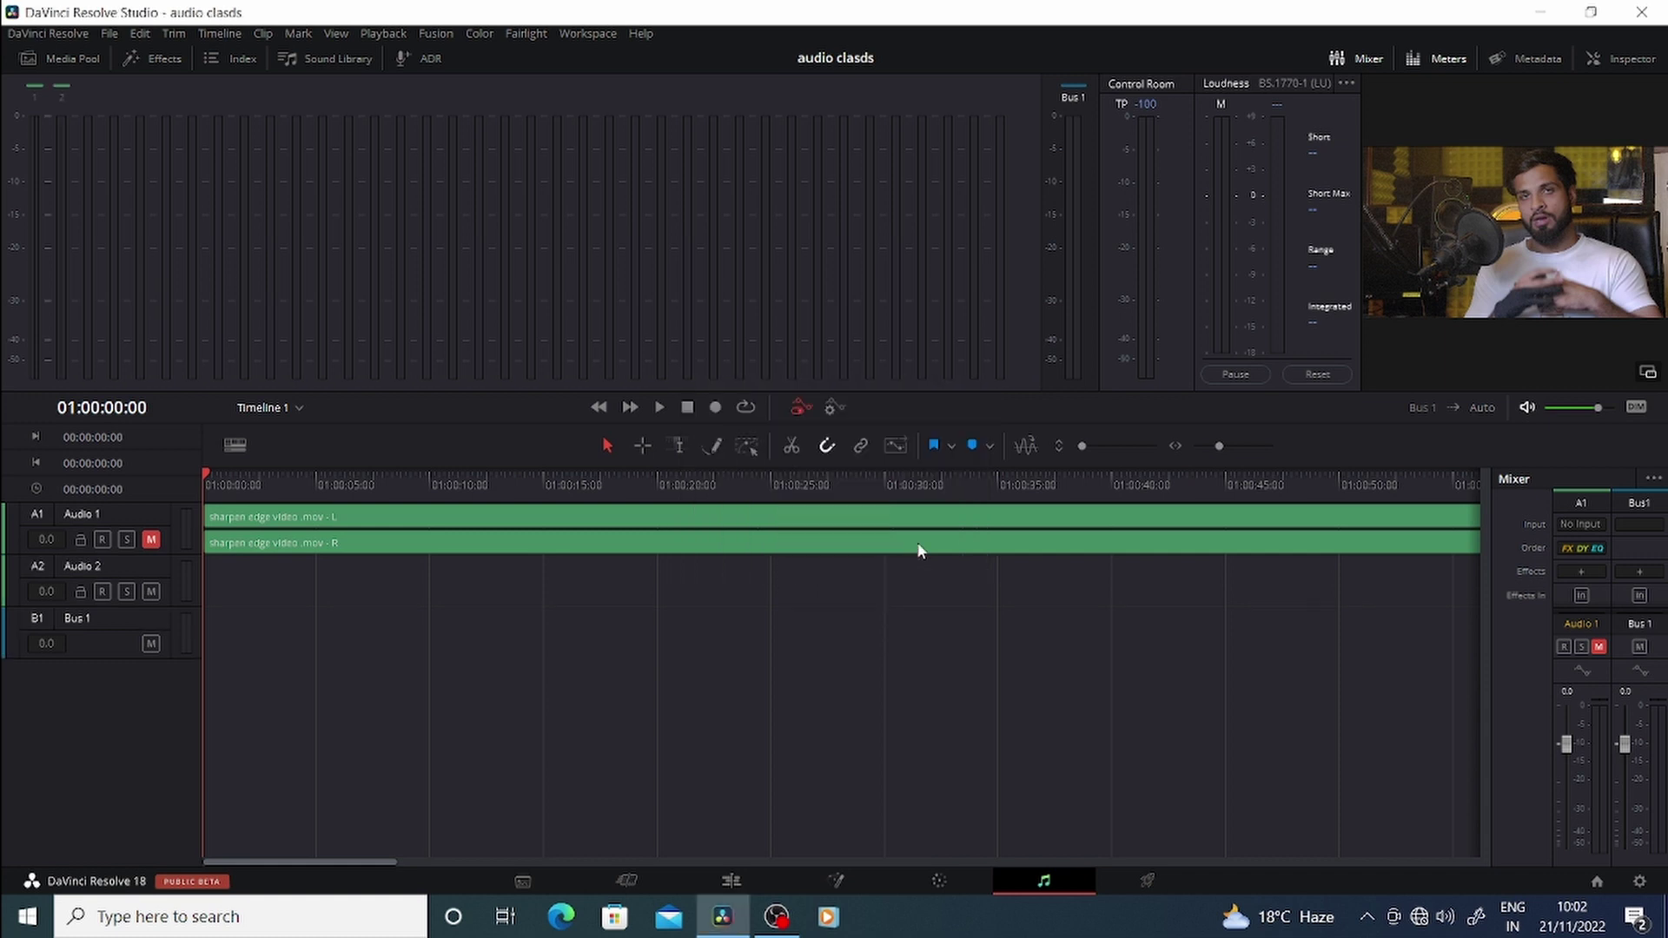
left_click(133, 571)
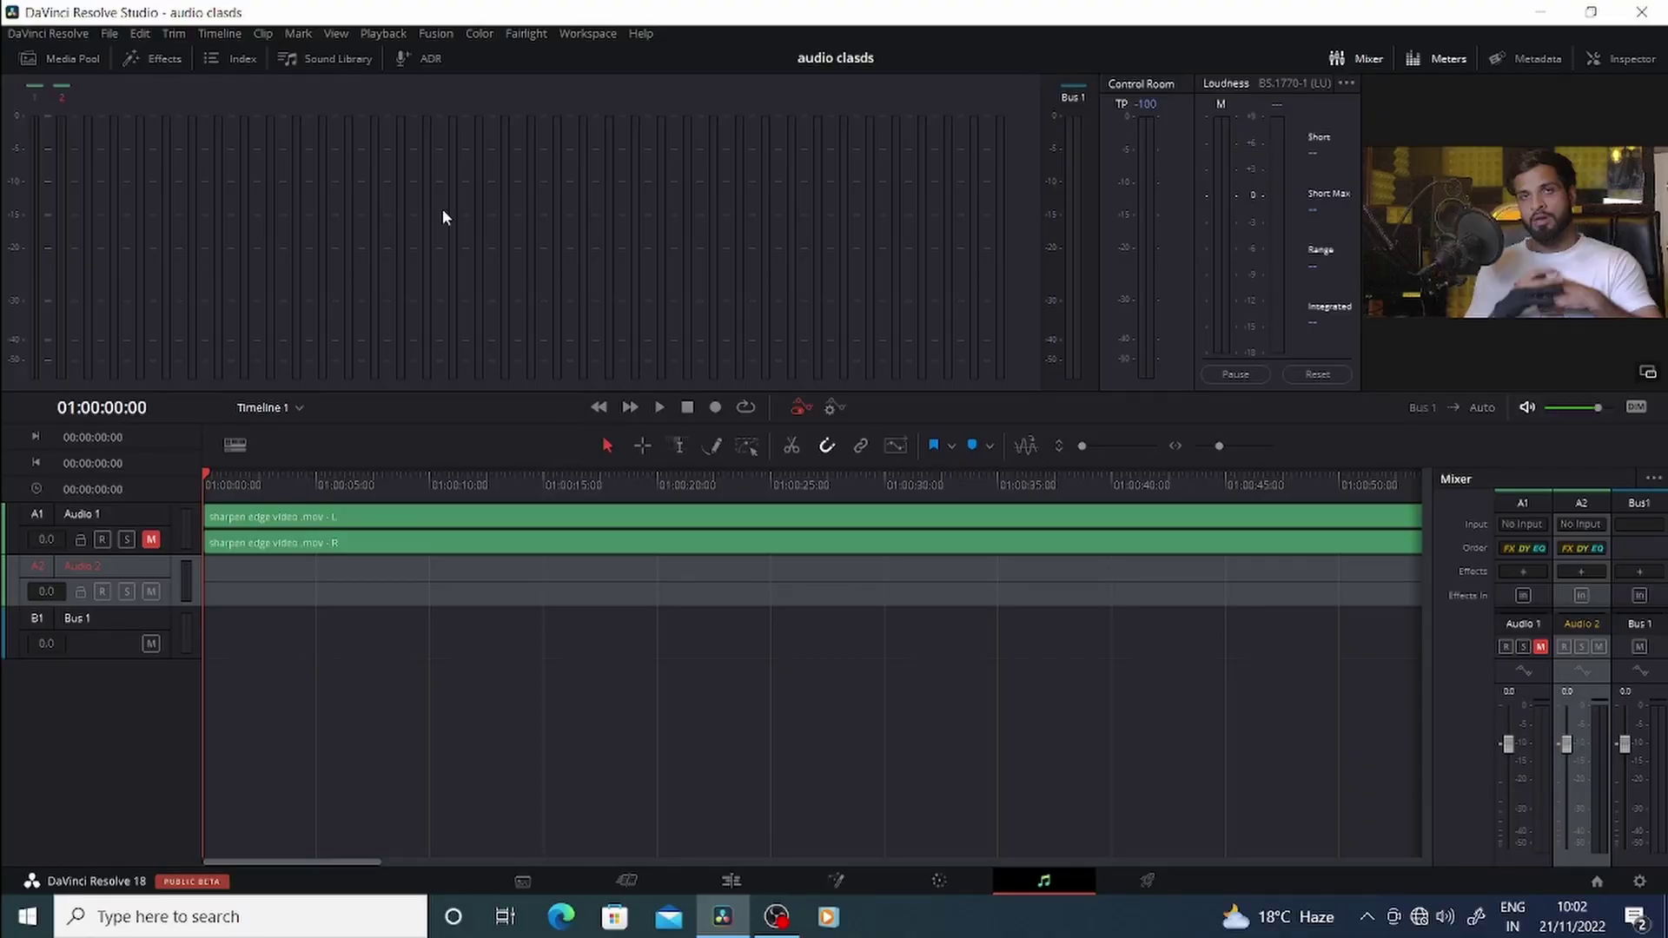
Step: In the Video and Audio I/O preferences, set the output device to Speakers (USB Audio CODEC) and save
left_click(50, 35)
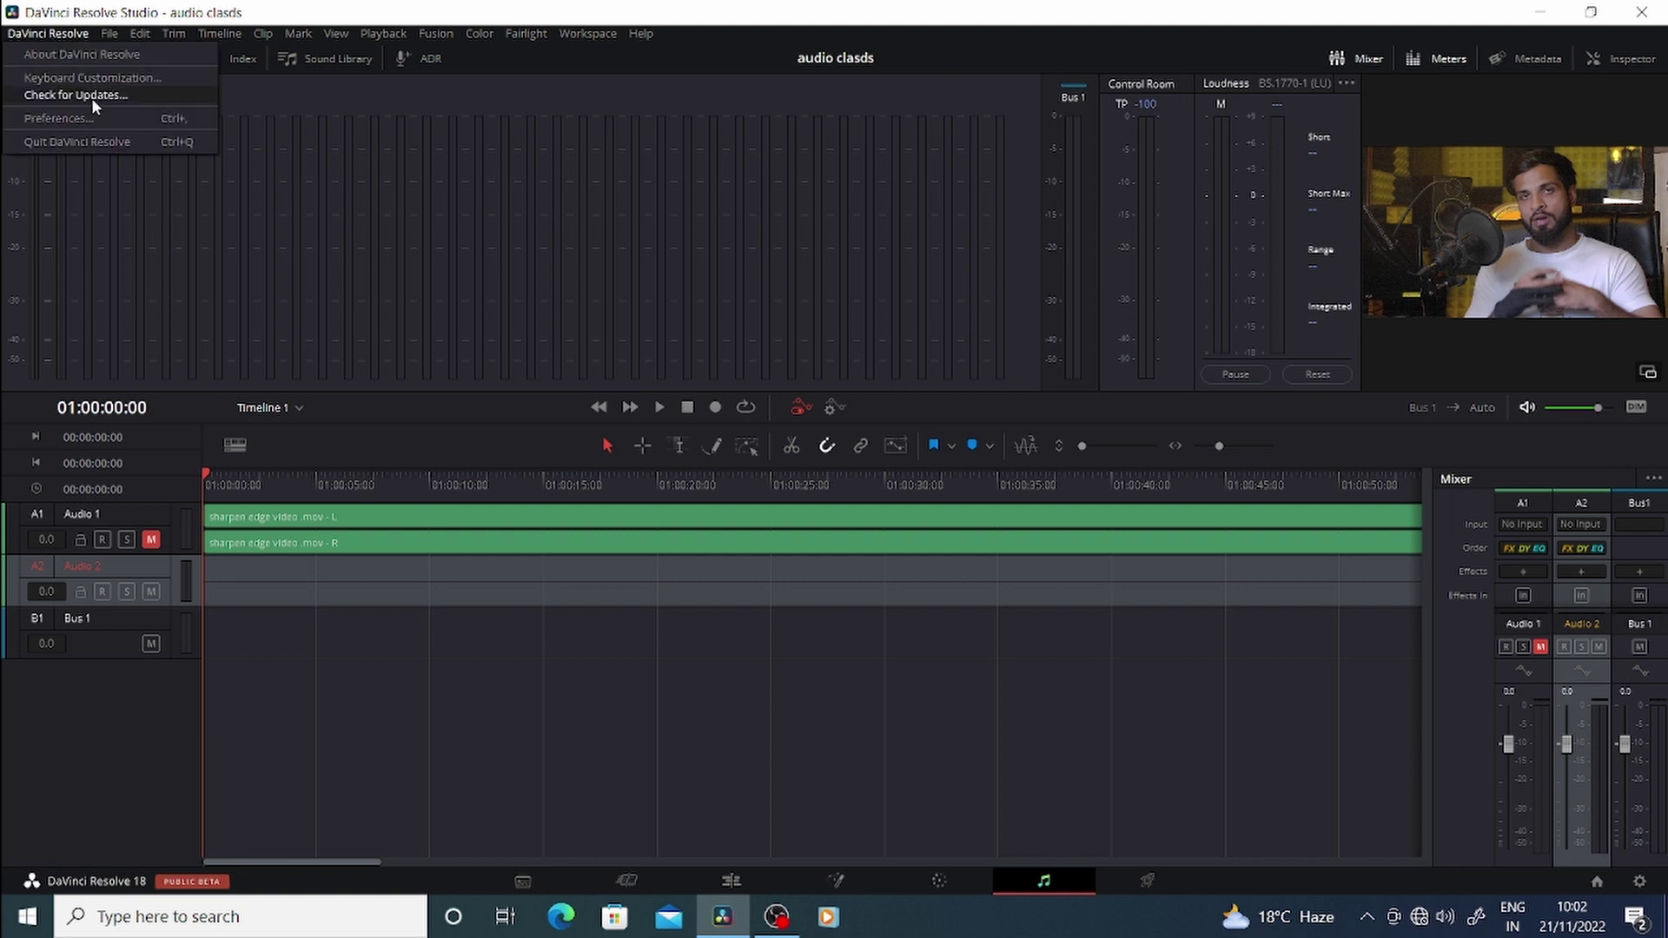
left_click(108, 113)
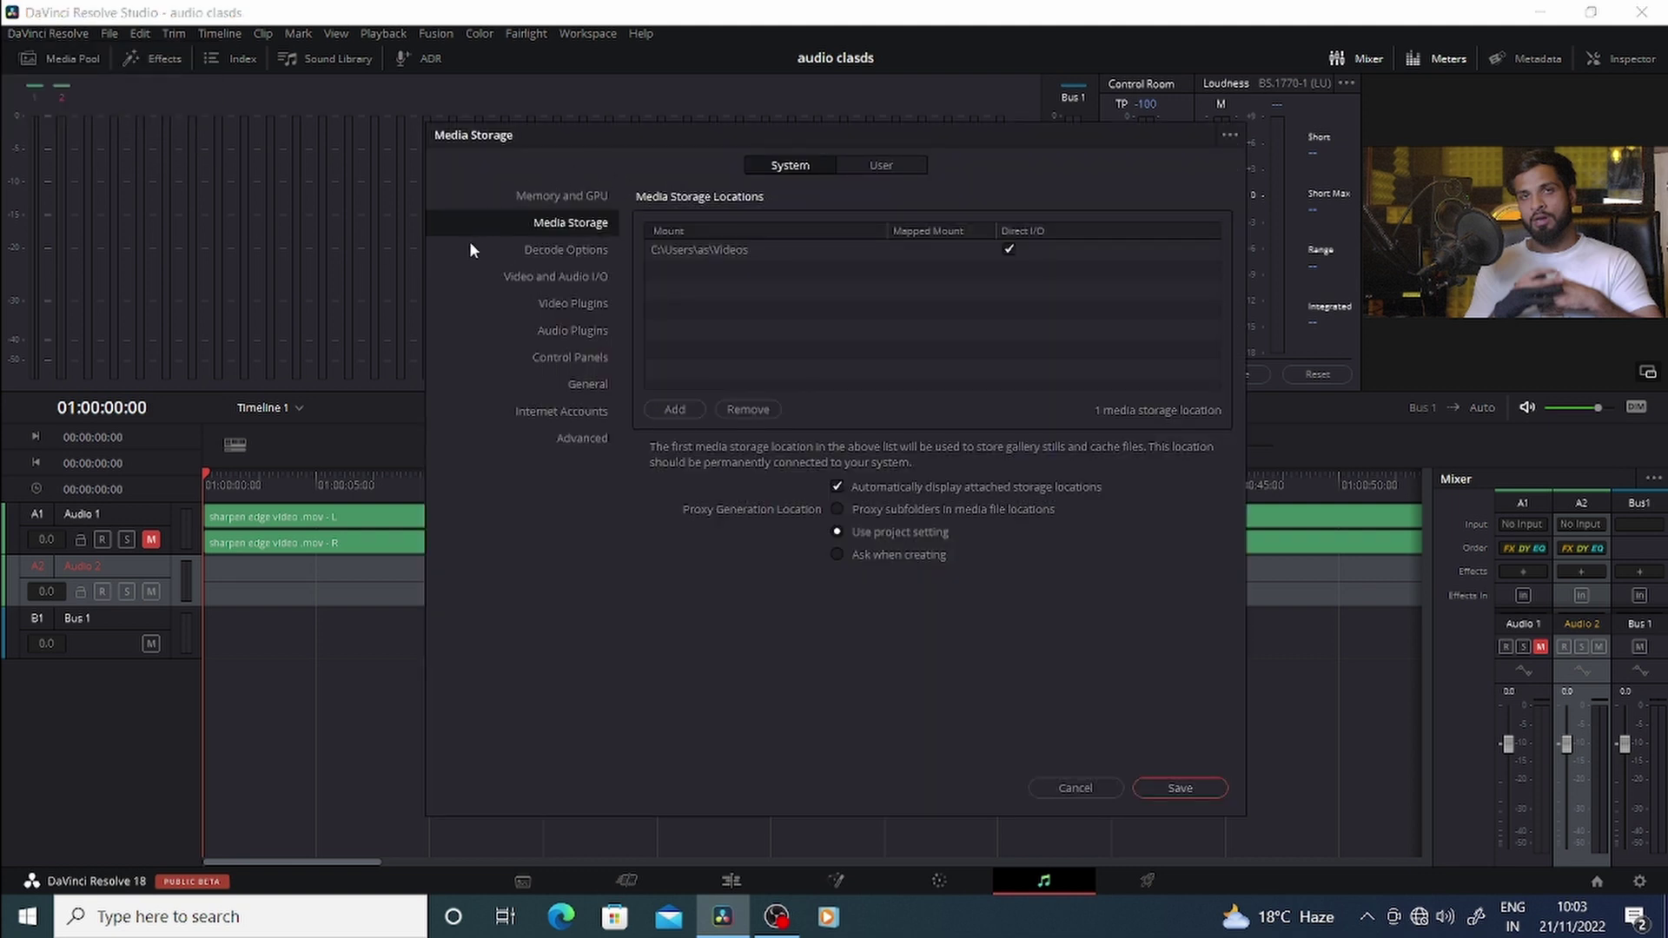
left_click(580, 277)
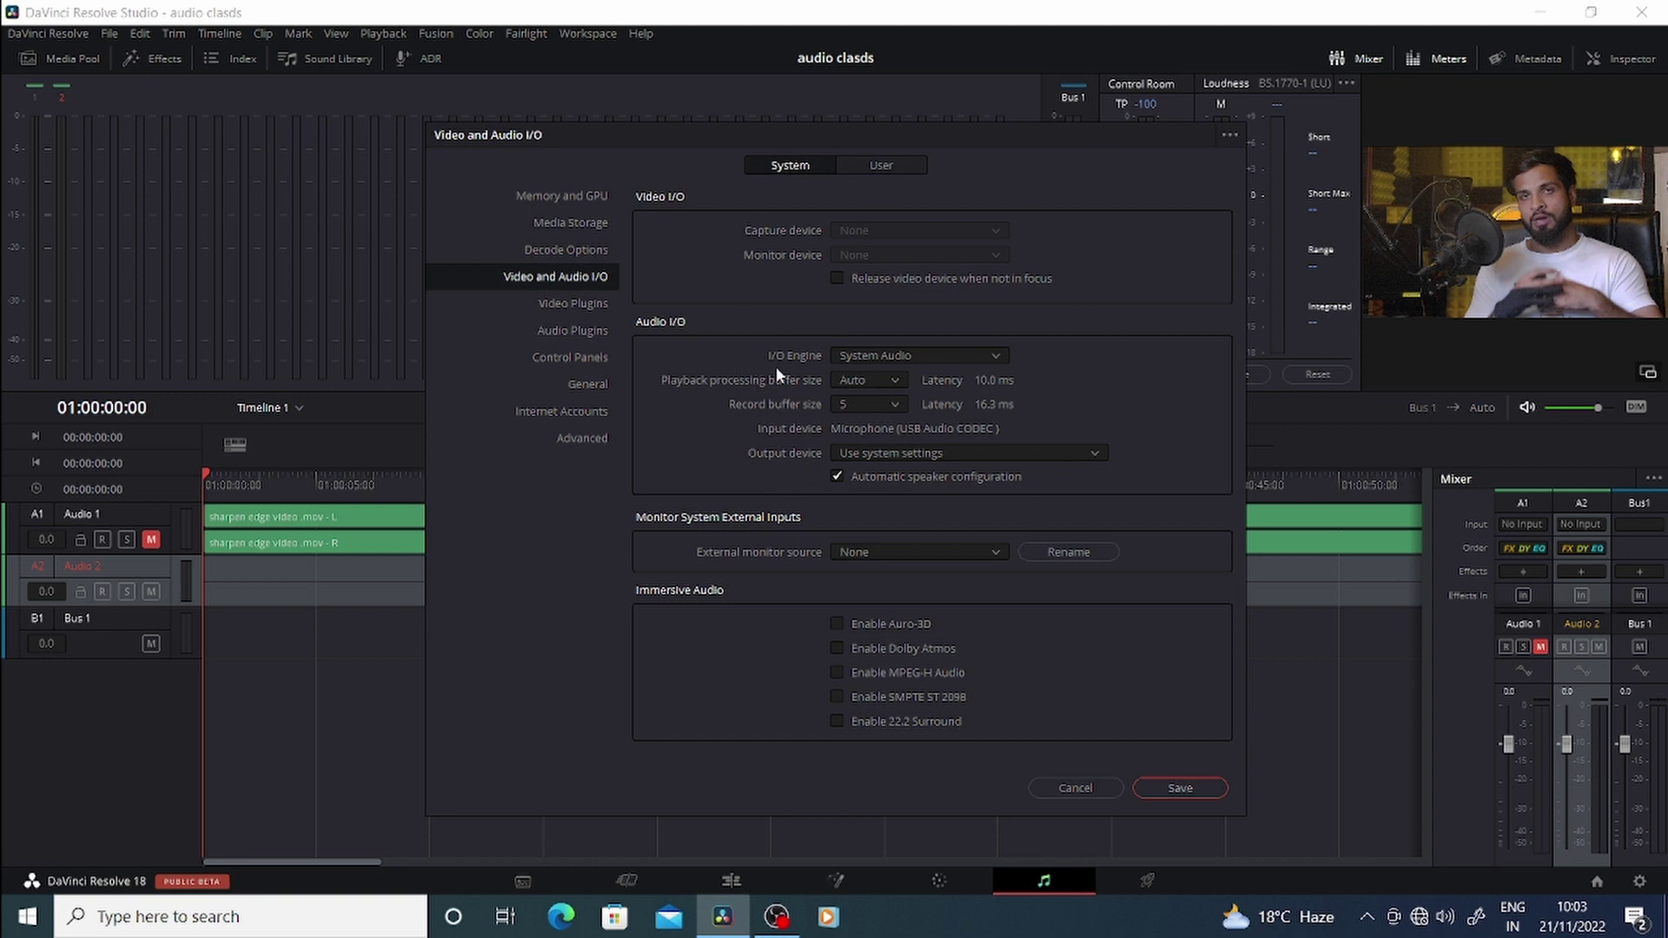
left_click(881, 401)
left_click(880, 401)
left_click(959, 461)
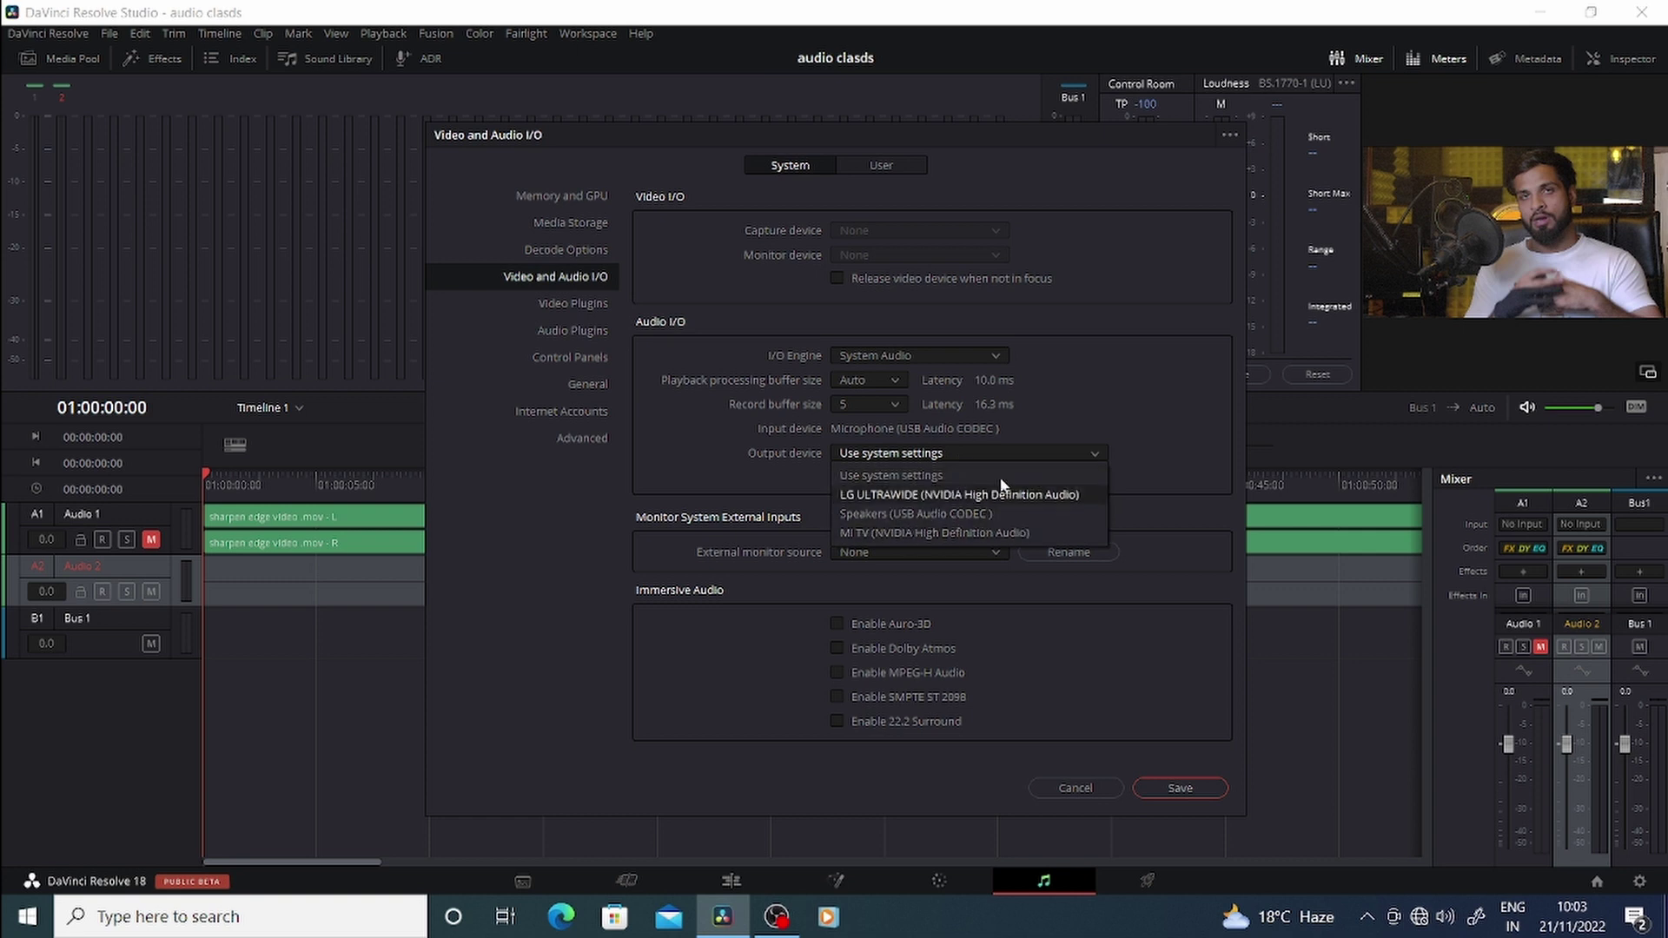
left_click(1066, 416)
left_click(1045, 448)
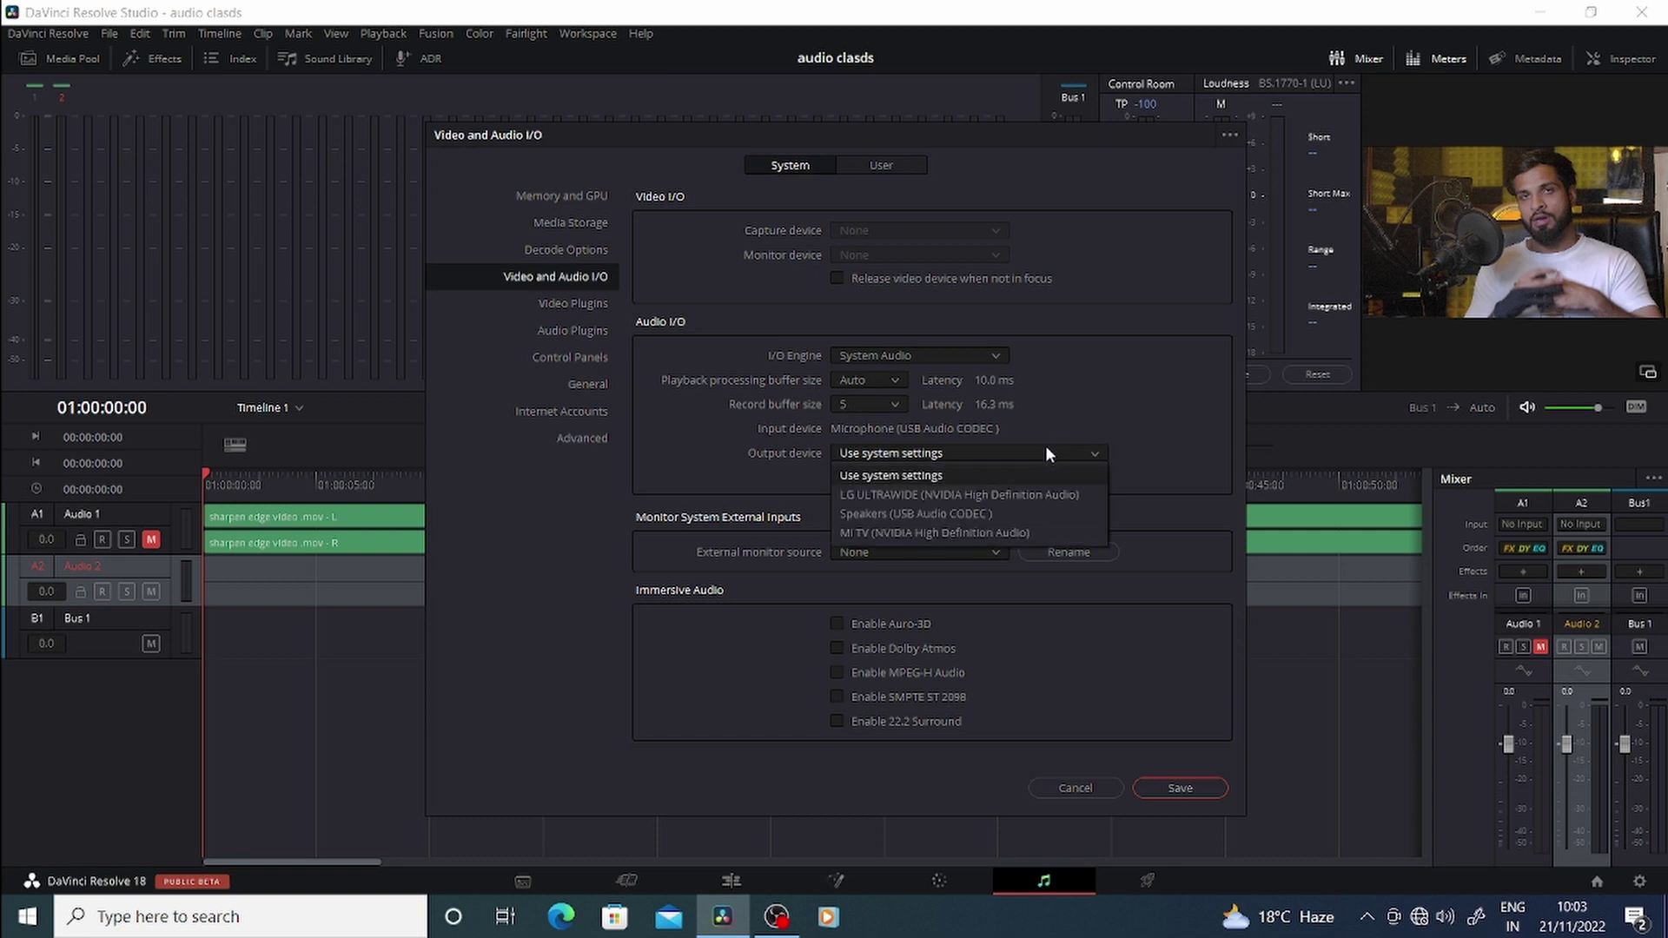
left_click(973, 515)
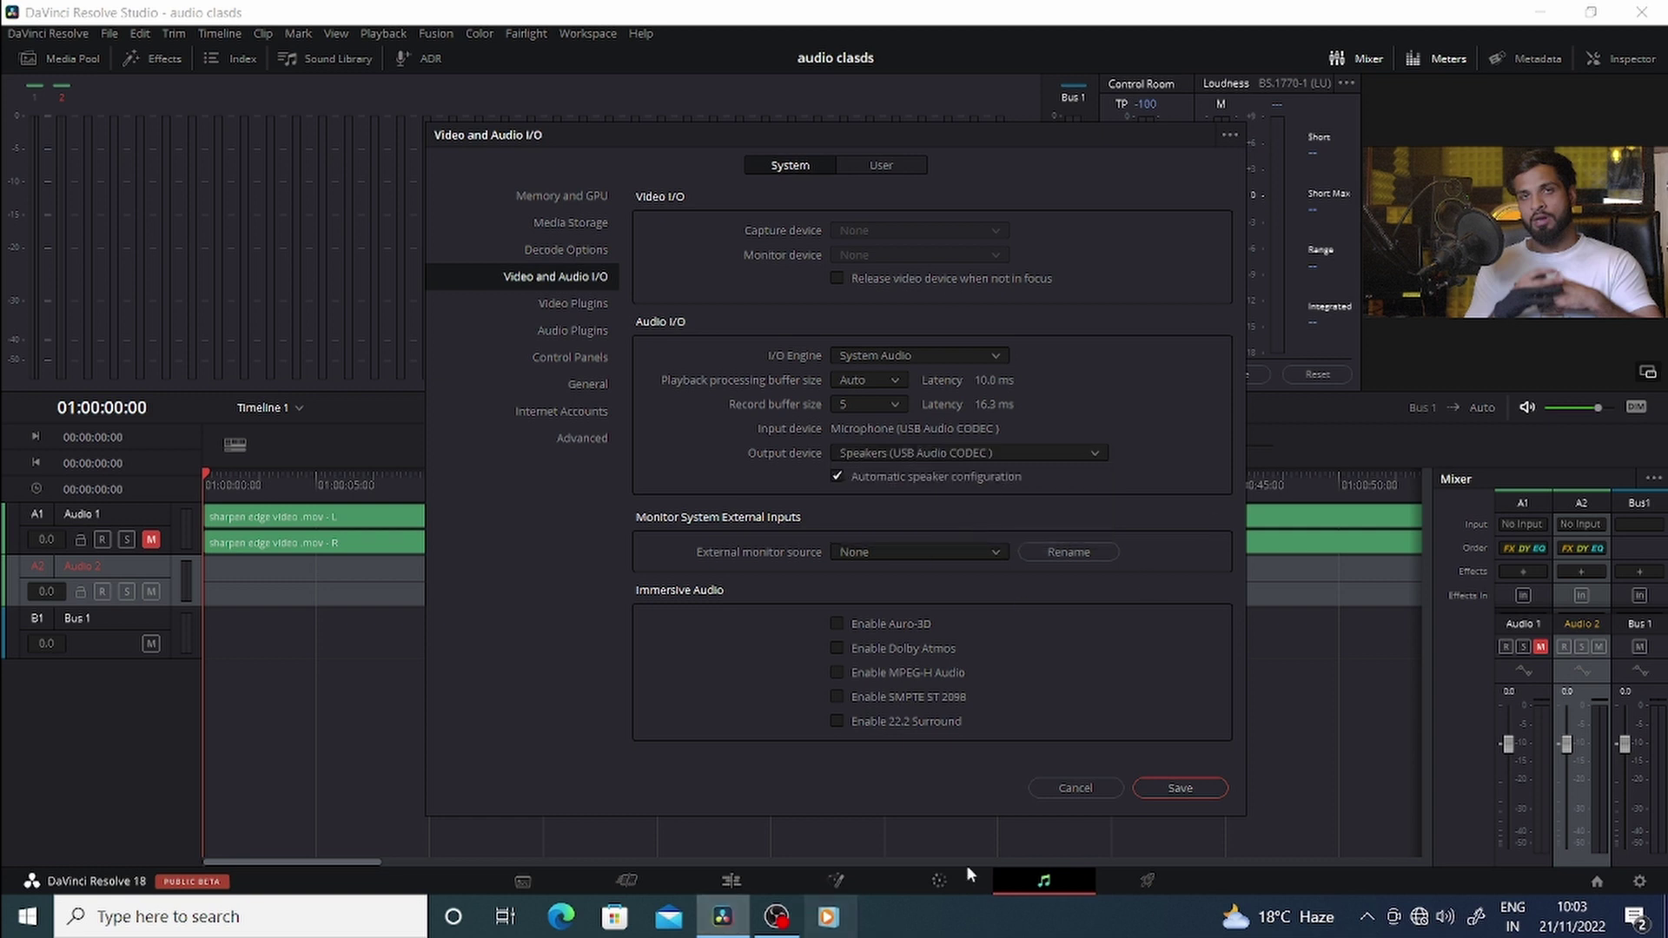
left_click(1196, 790)
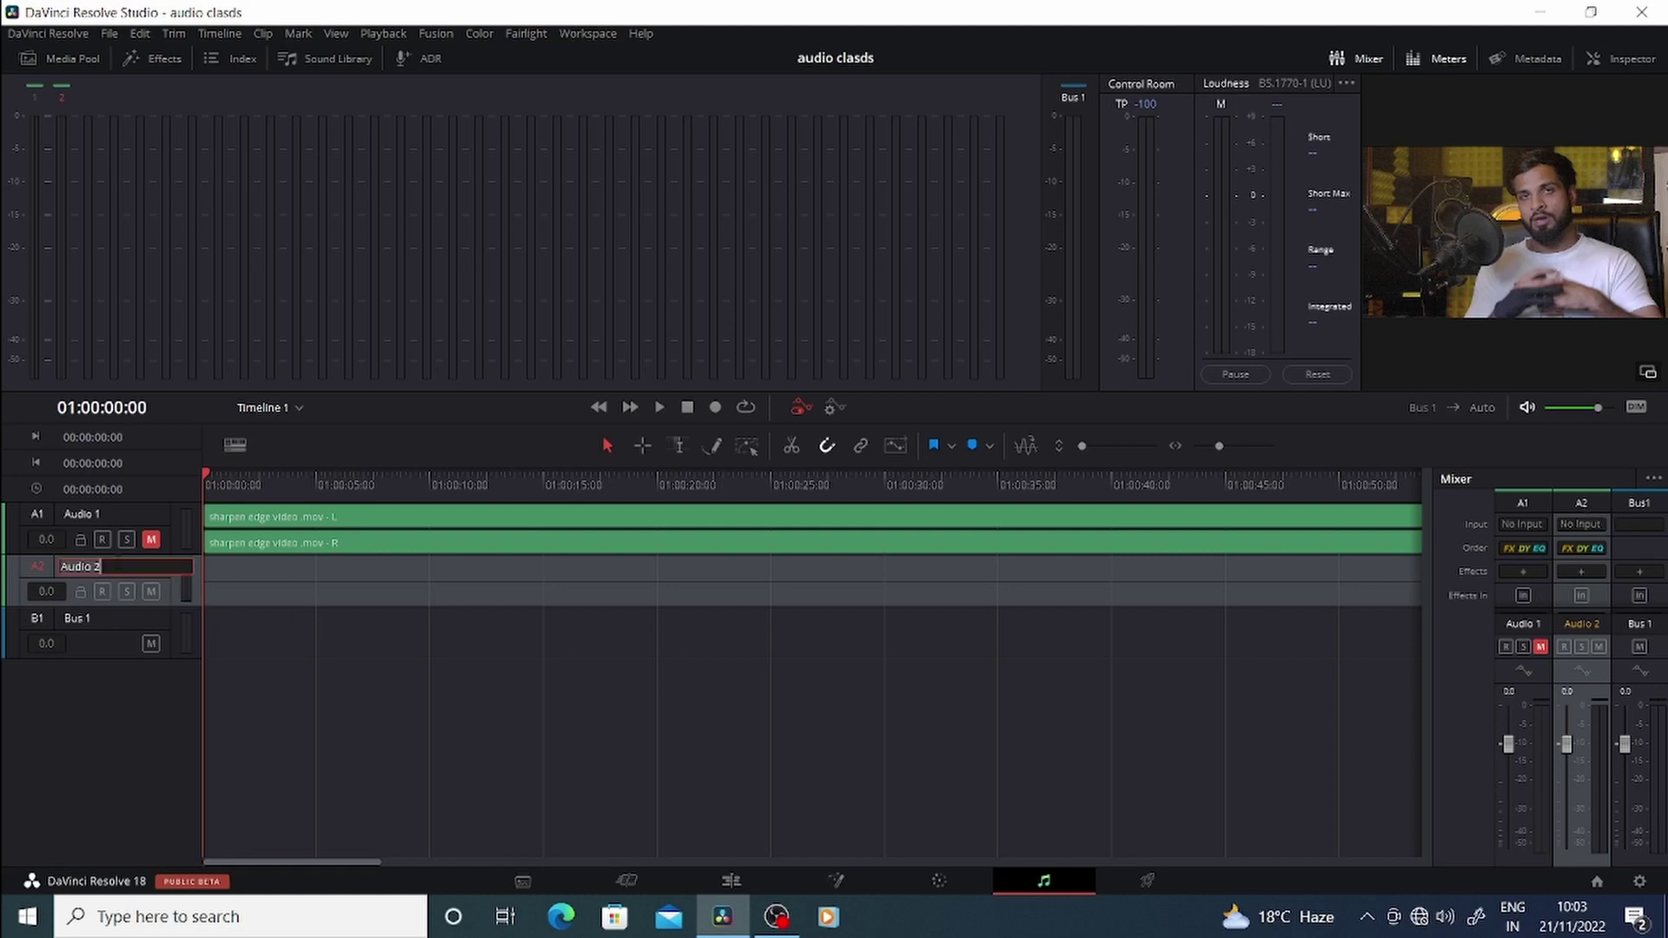
Step: Patch the Microphone (USB Audio CODEC) input to both channels of the Audio 2 track
left_click(158, 581)
left_click(141, 561)
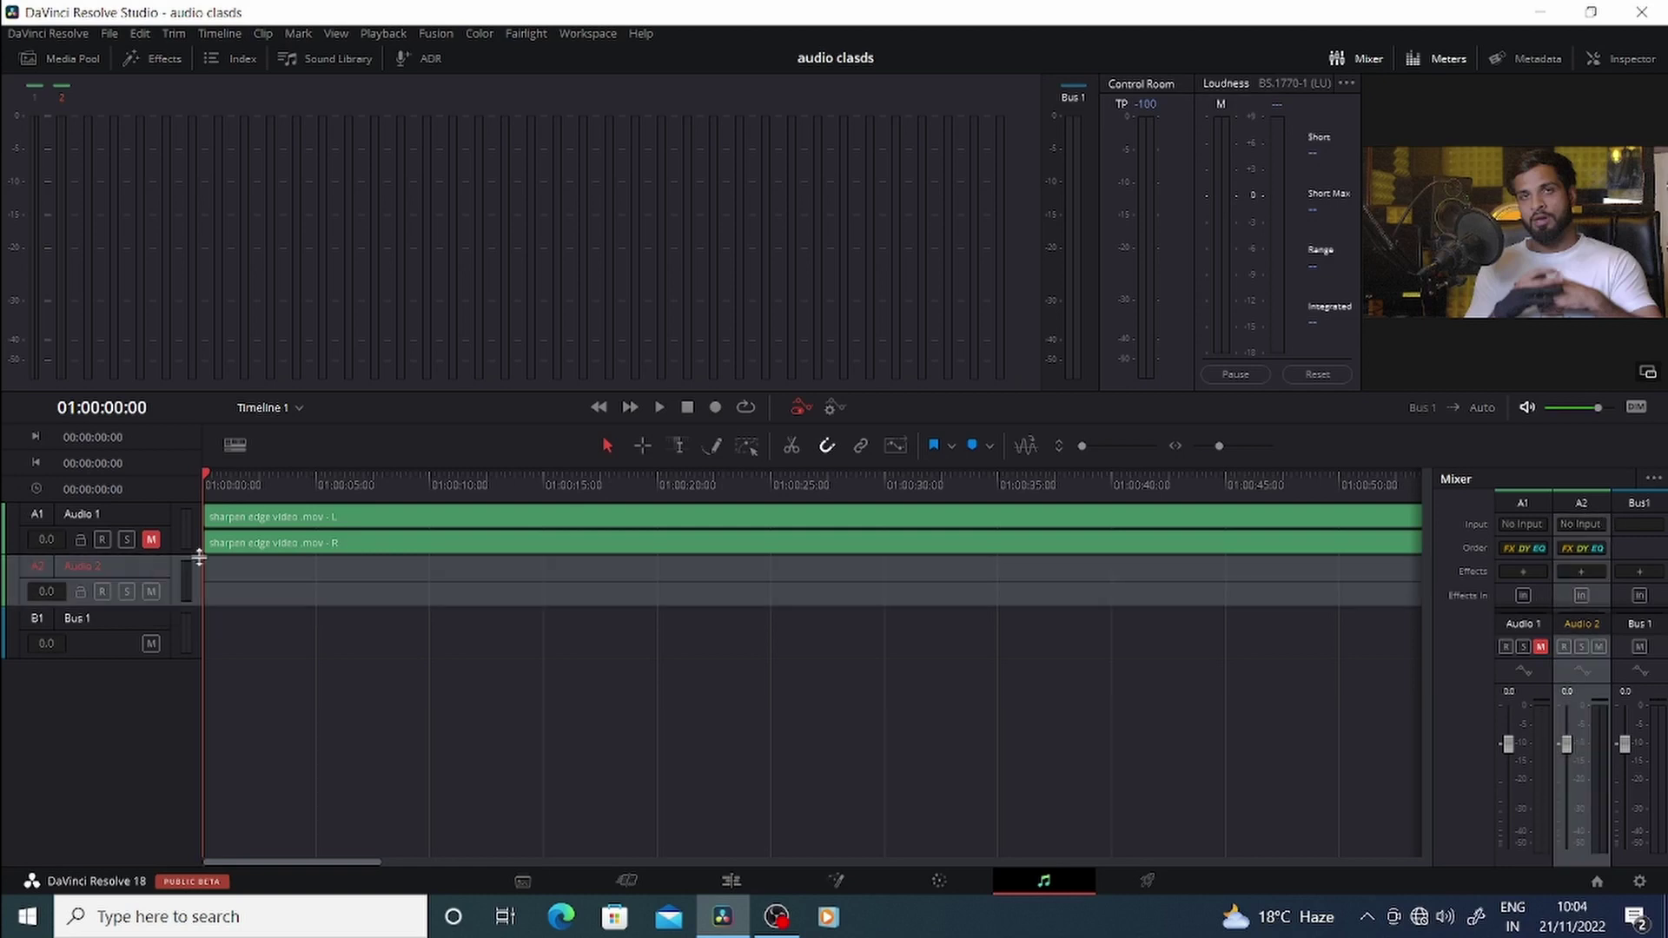
left_click(1599, 525)
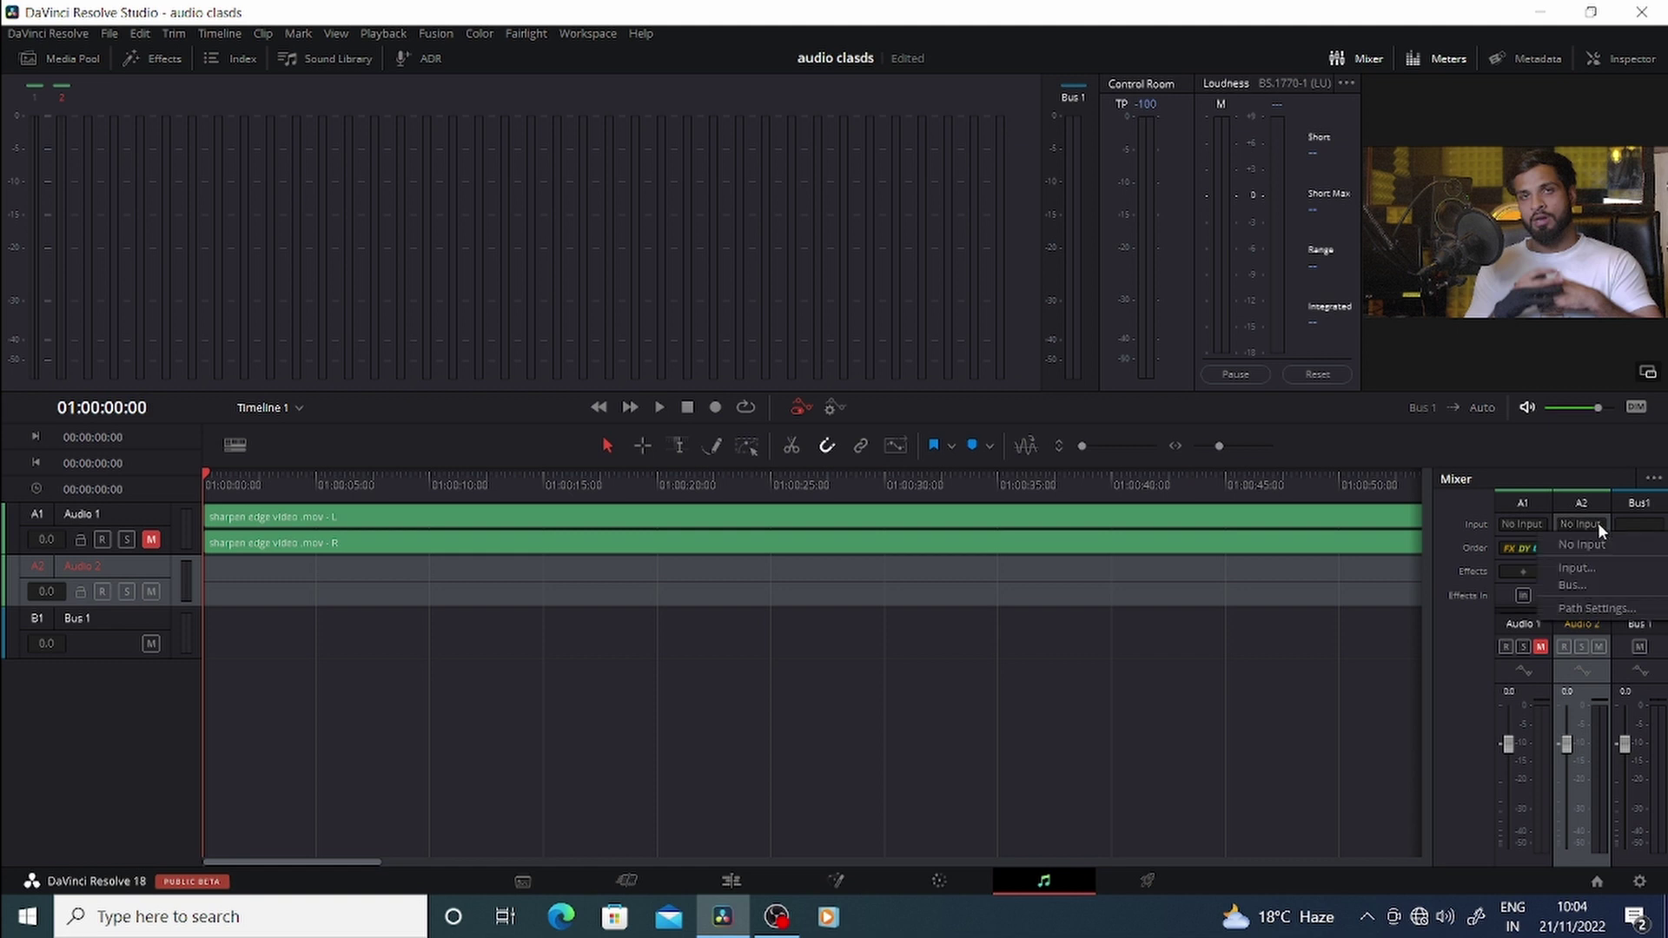
left_click(1614, 571)
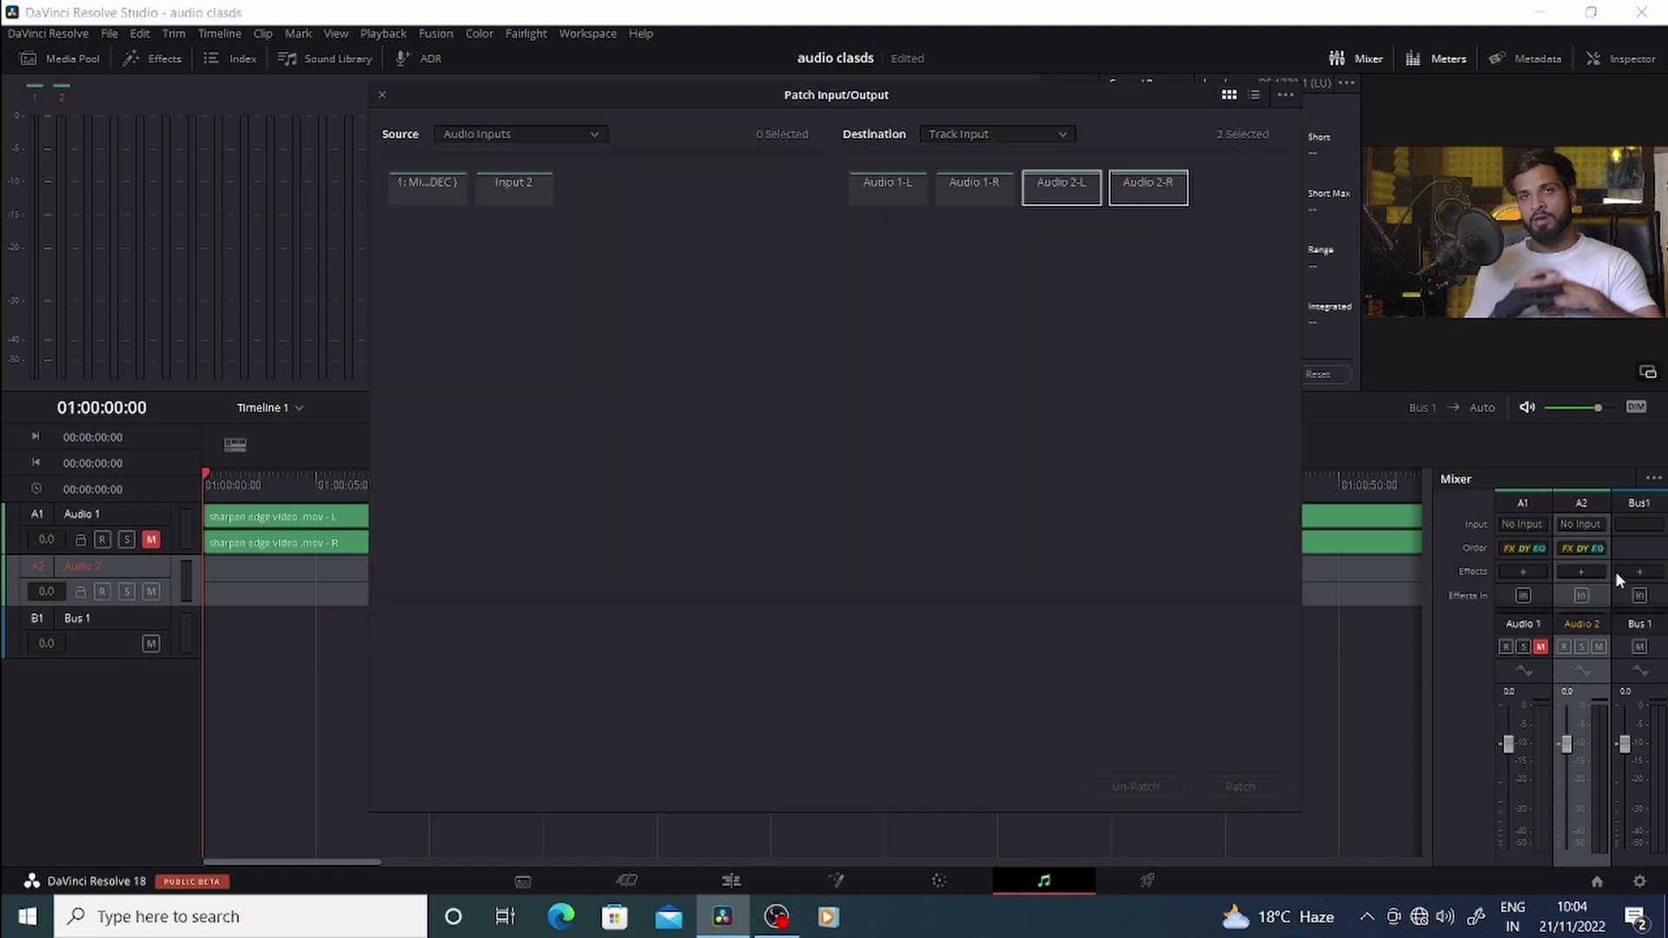
left_click(440, 185)
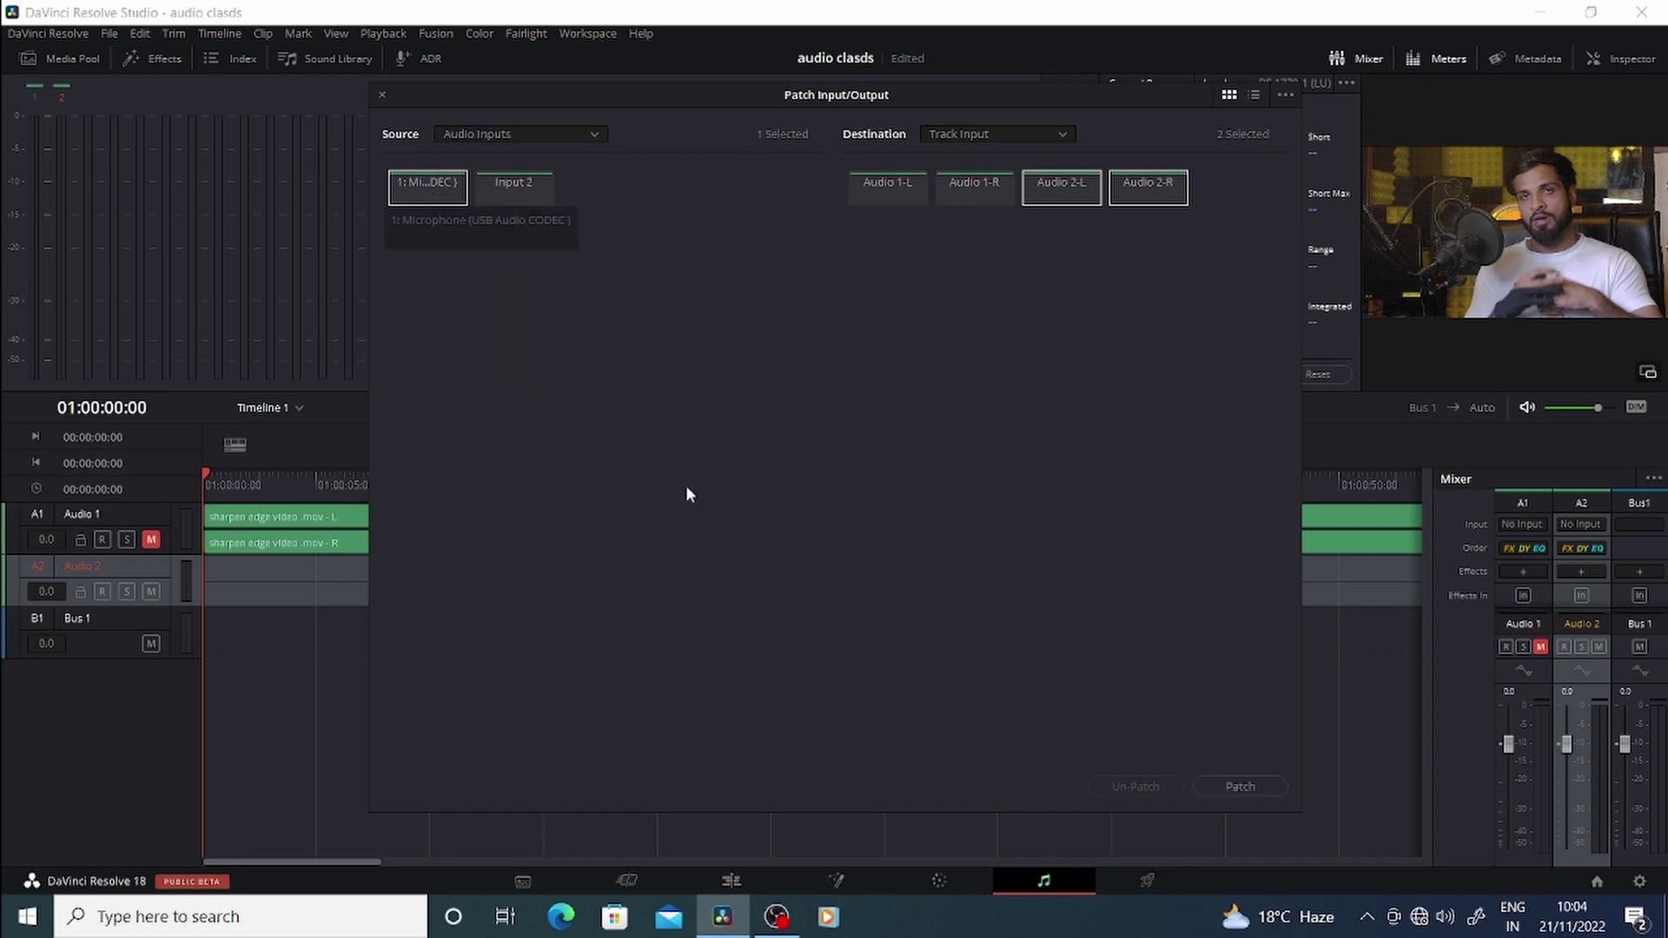
left_click(1259, 787)
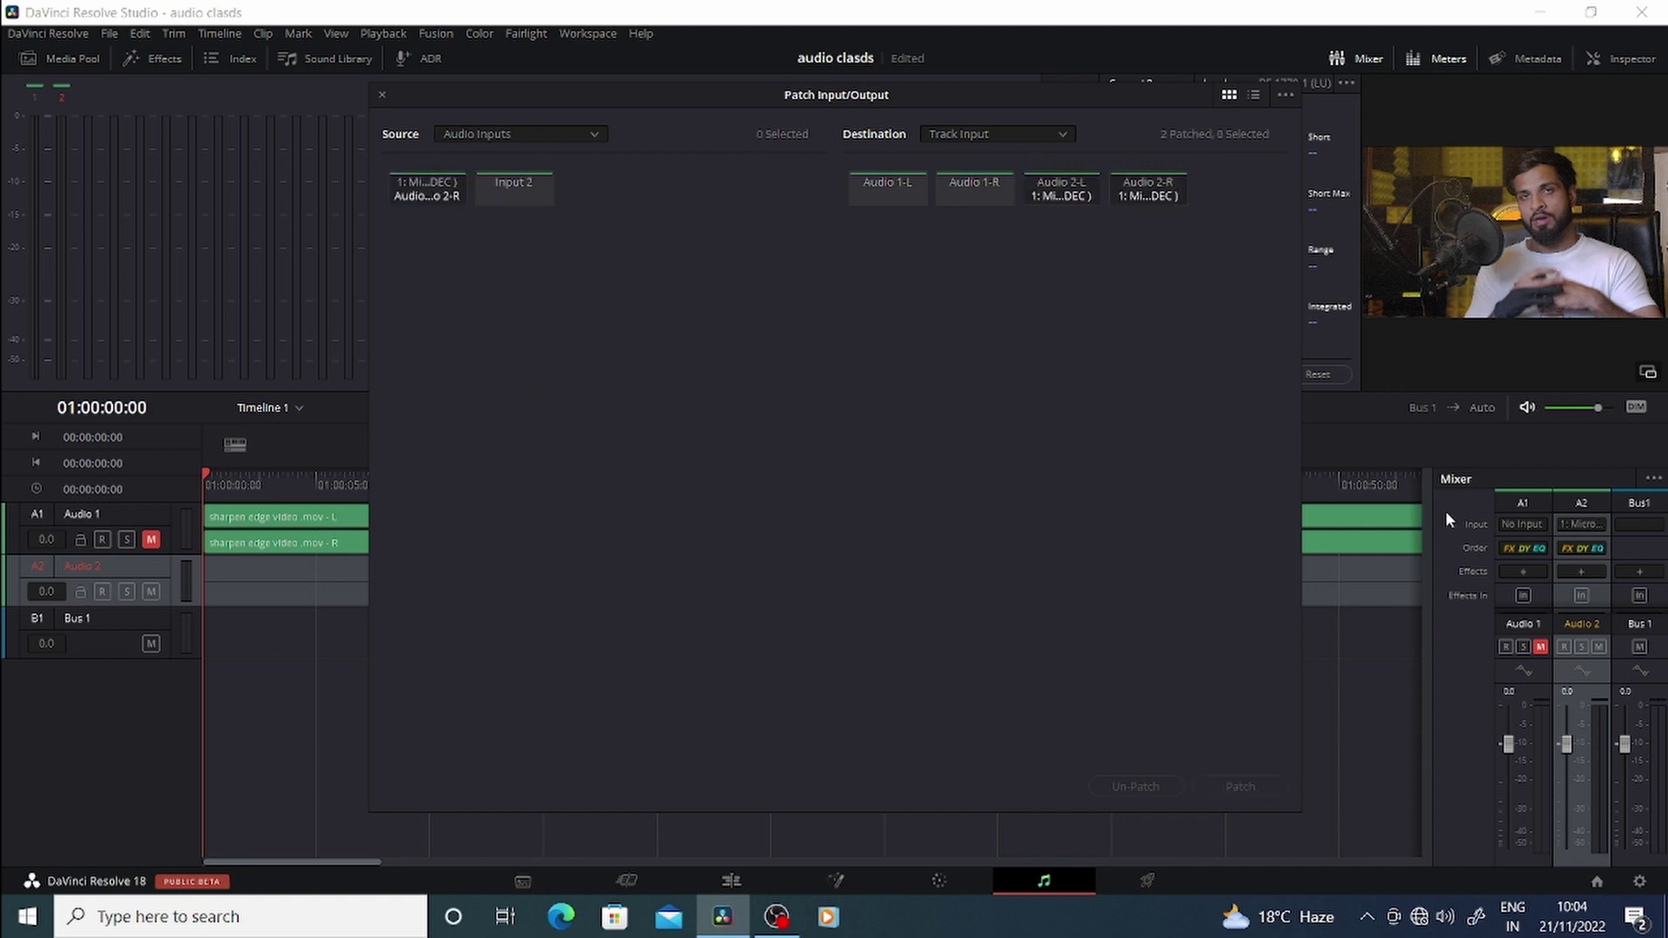
left_click(383, 96)
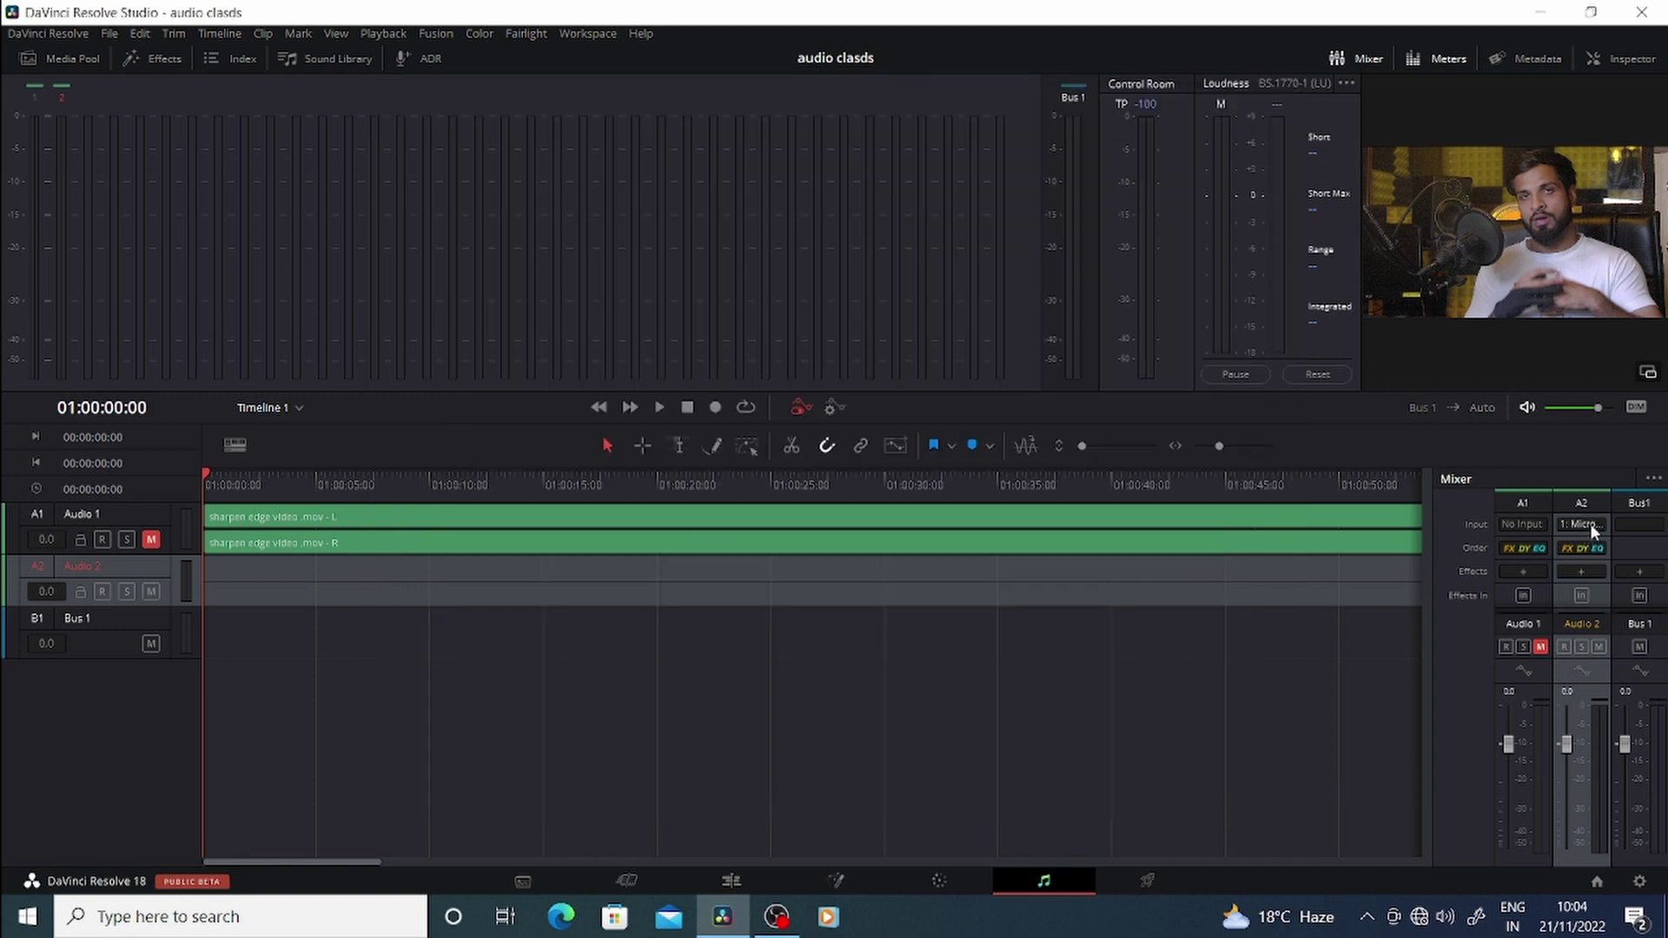
Step: Add one more audio track below Audio 2
right_click(89, 695)
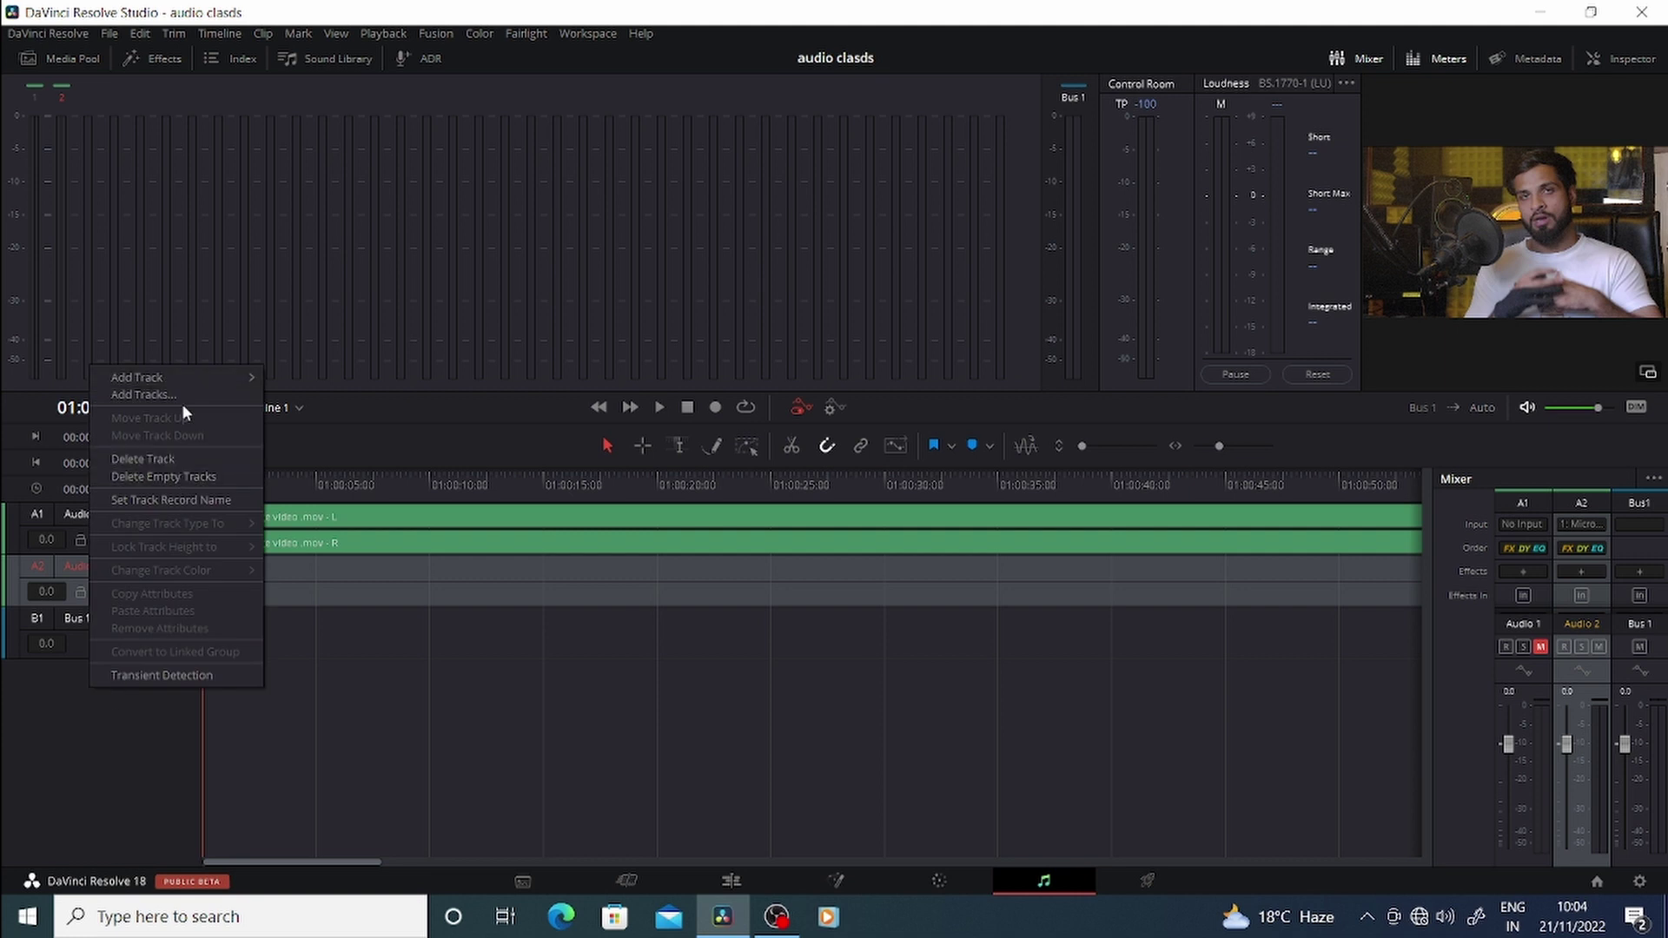
left_click(182, 406)
right_click(81, 698)
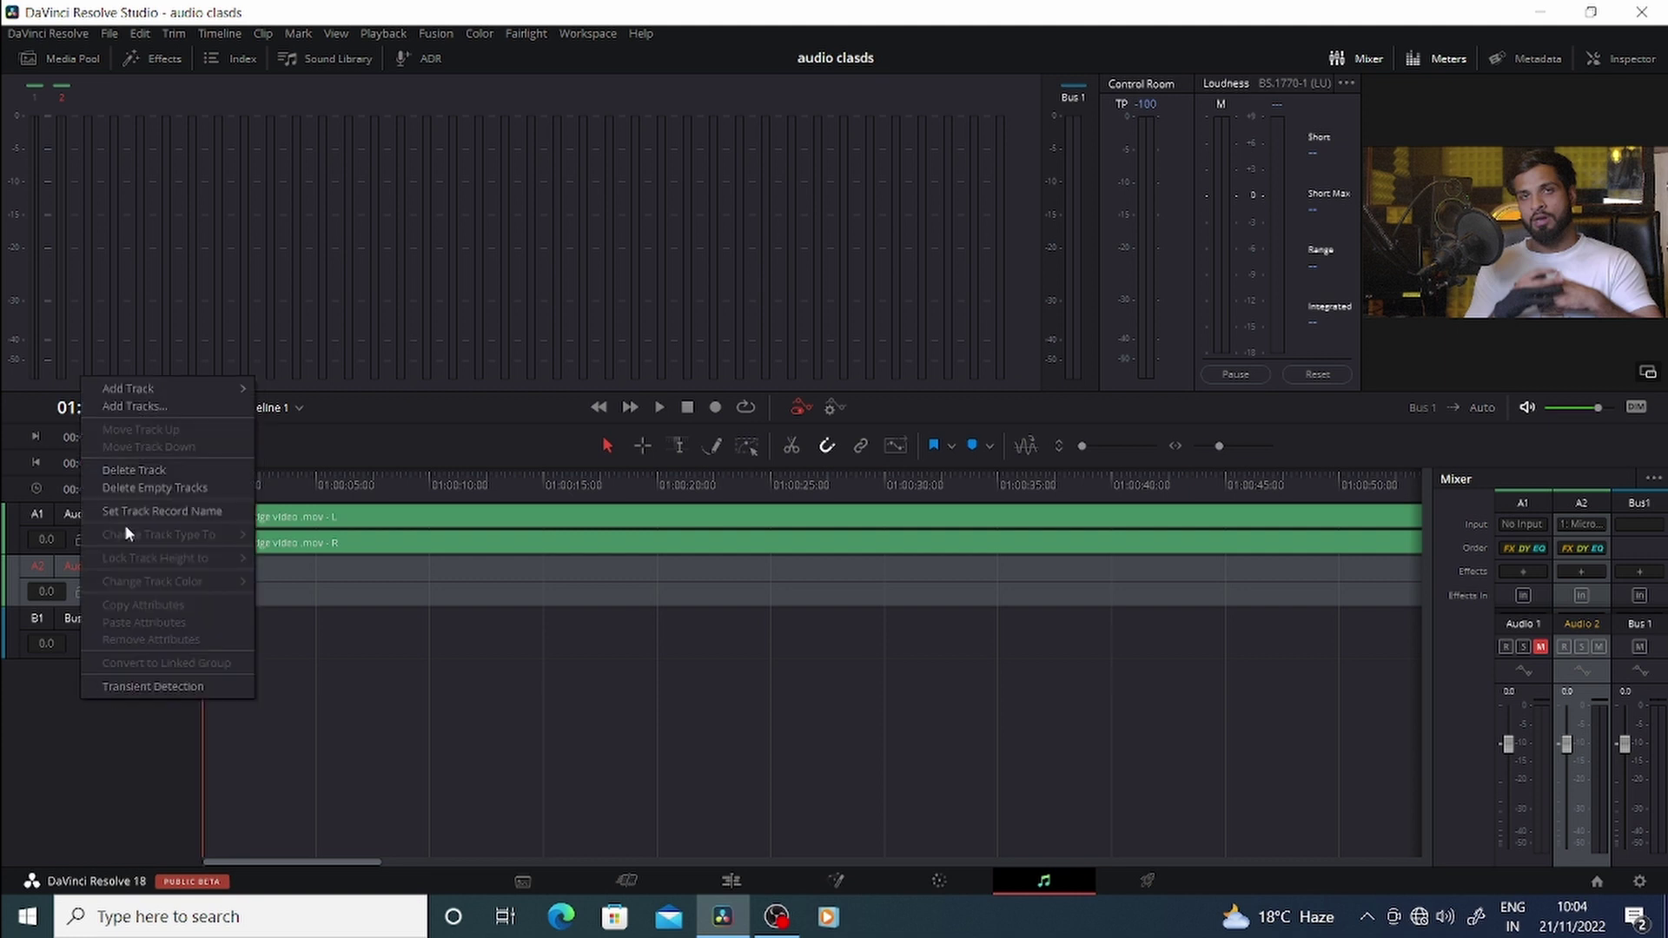
left_click(167, 409)
left_click(920, 542)
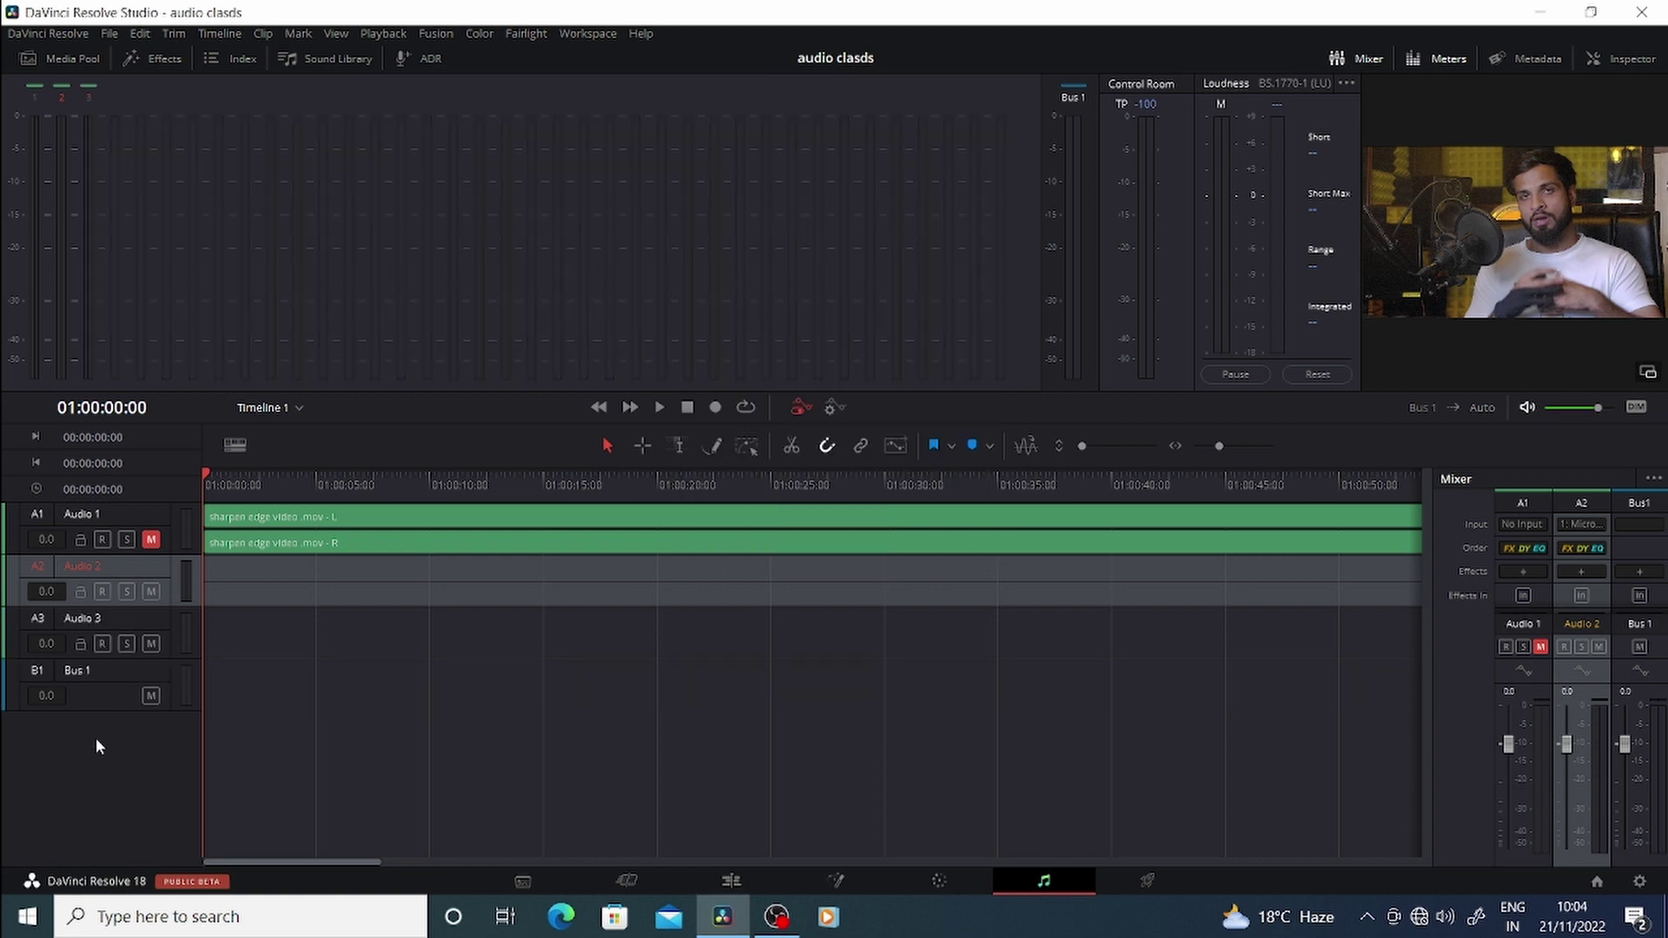
Step: Rename the third audio track as "class"
double_click(112, 620)
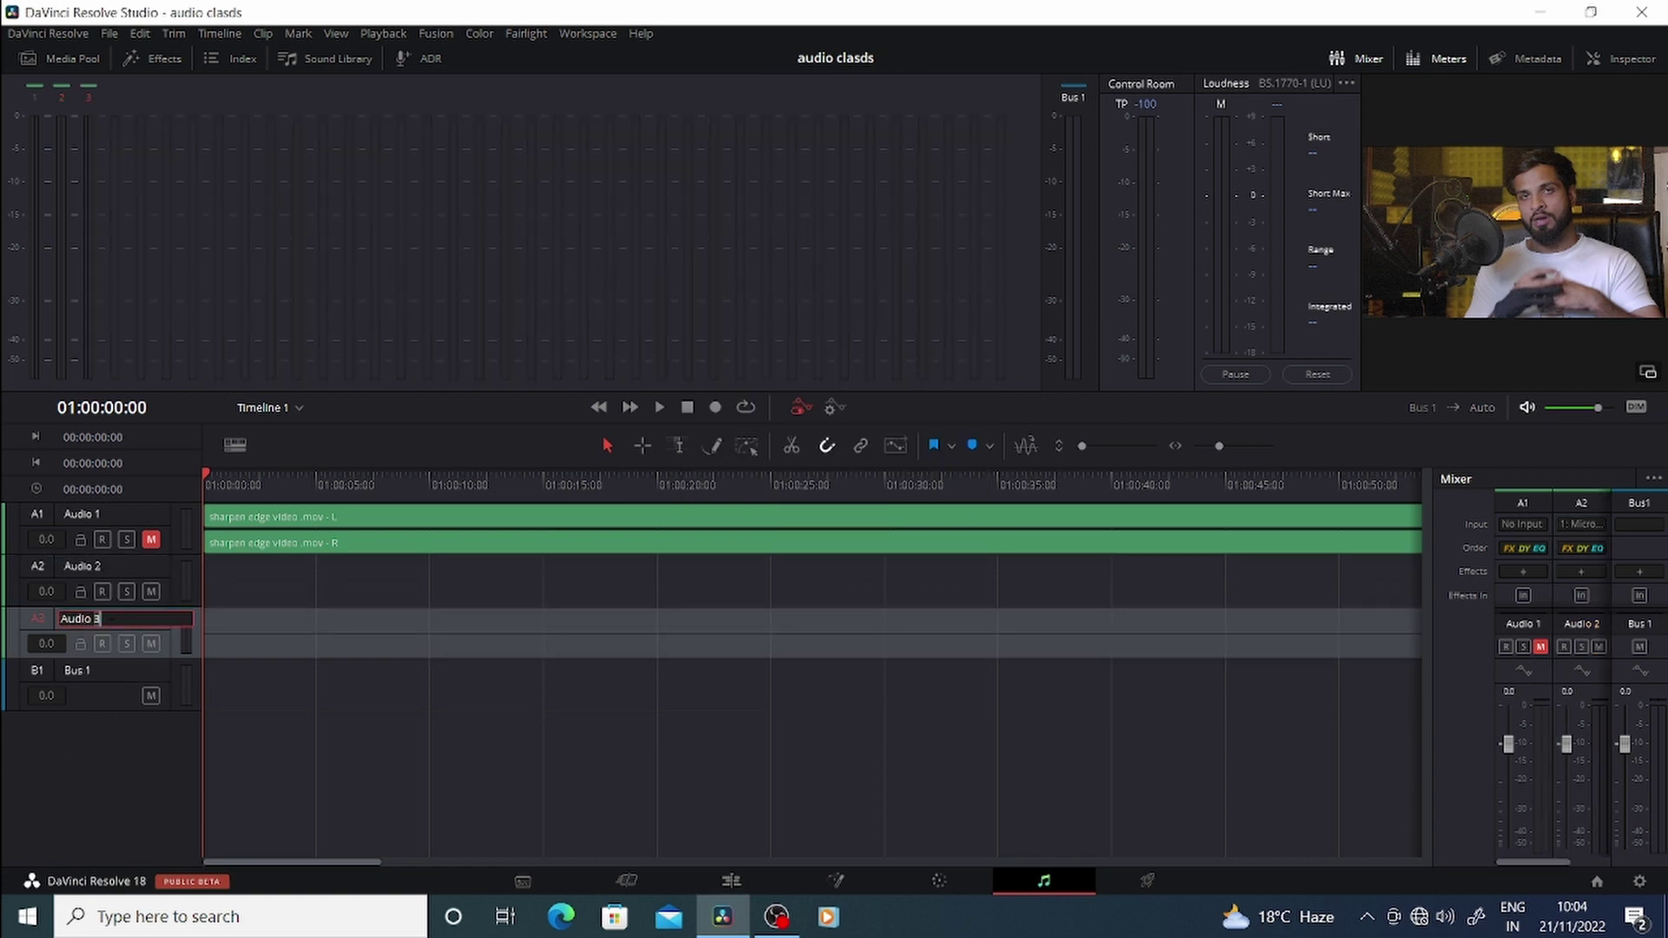
key("BackSpace")
key("BackSpace")
key("BackSpace")
key("BackSpace")
key("BackSpace")
key("BackSpace")
key("BackSpace")
type("class")
key("Return")
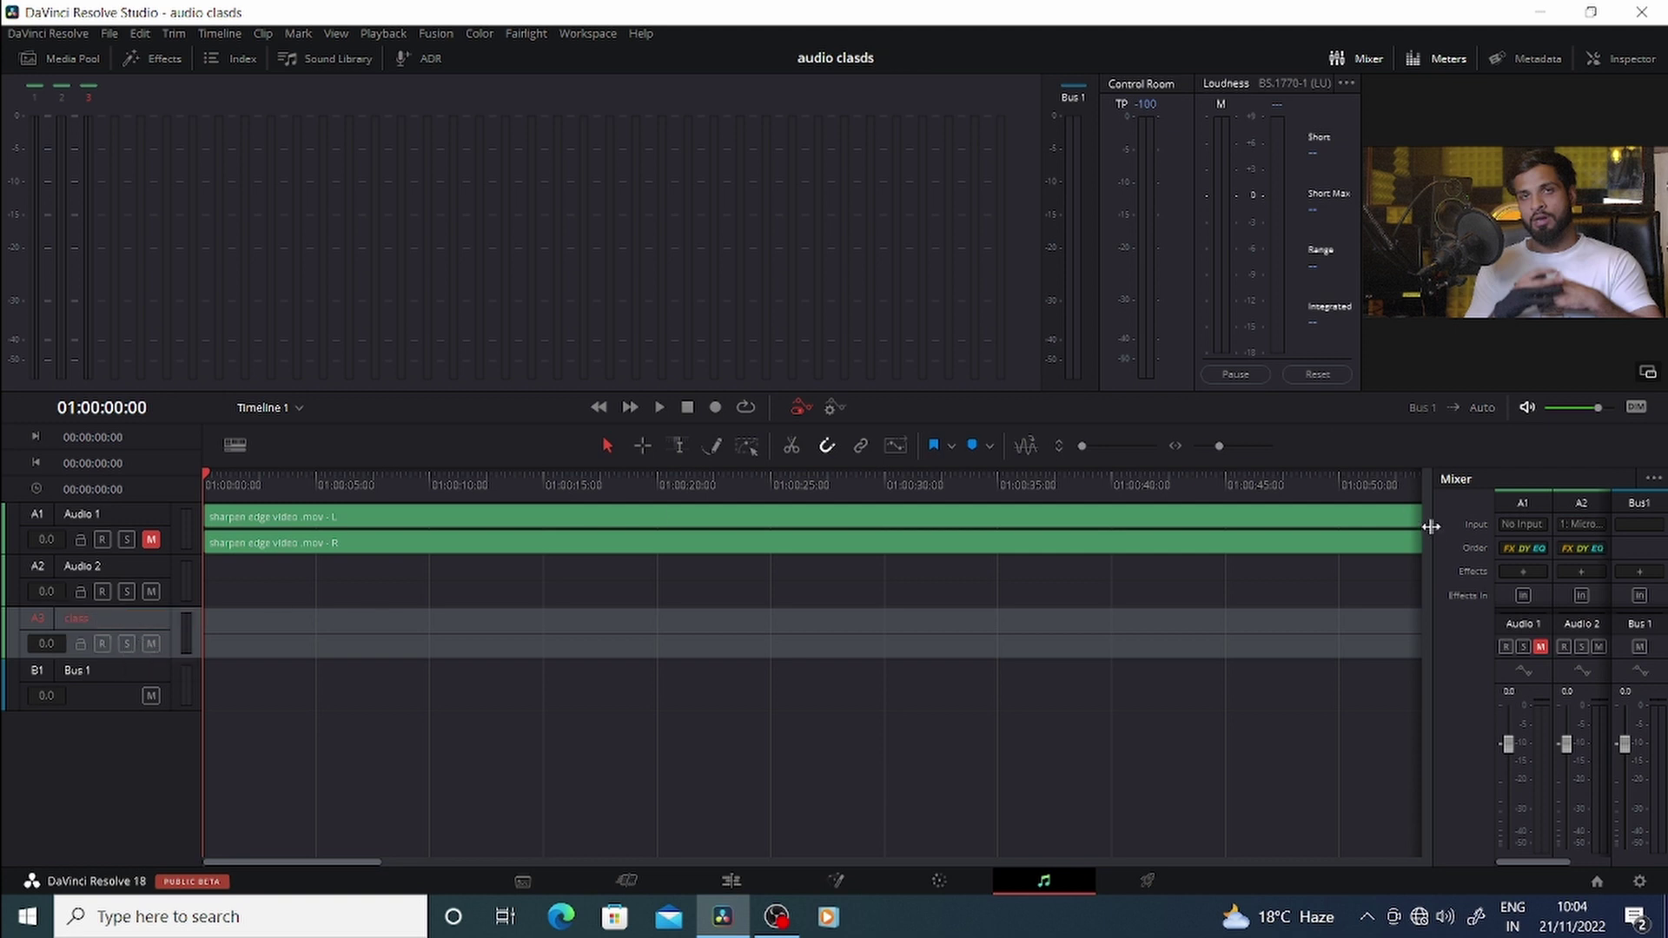
Step: Patch the Microphone (USB Audio CODEC) input to both channels of the class track and close the patching window
left_click_drag(1429, 526, 1319, 547)
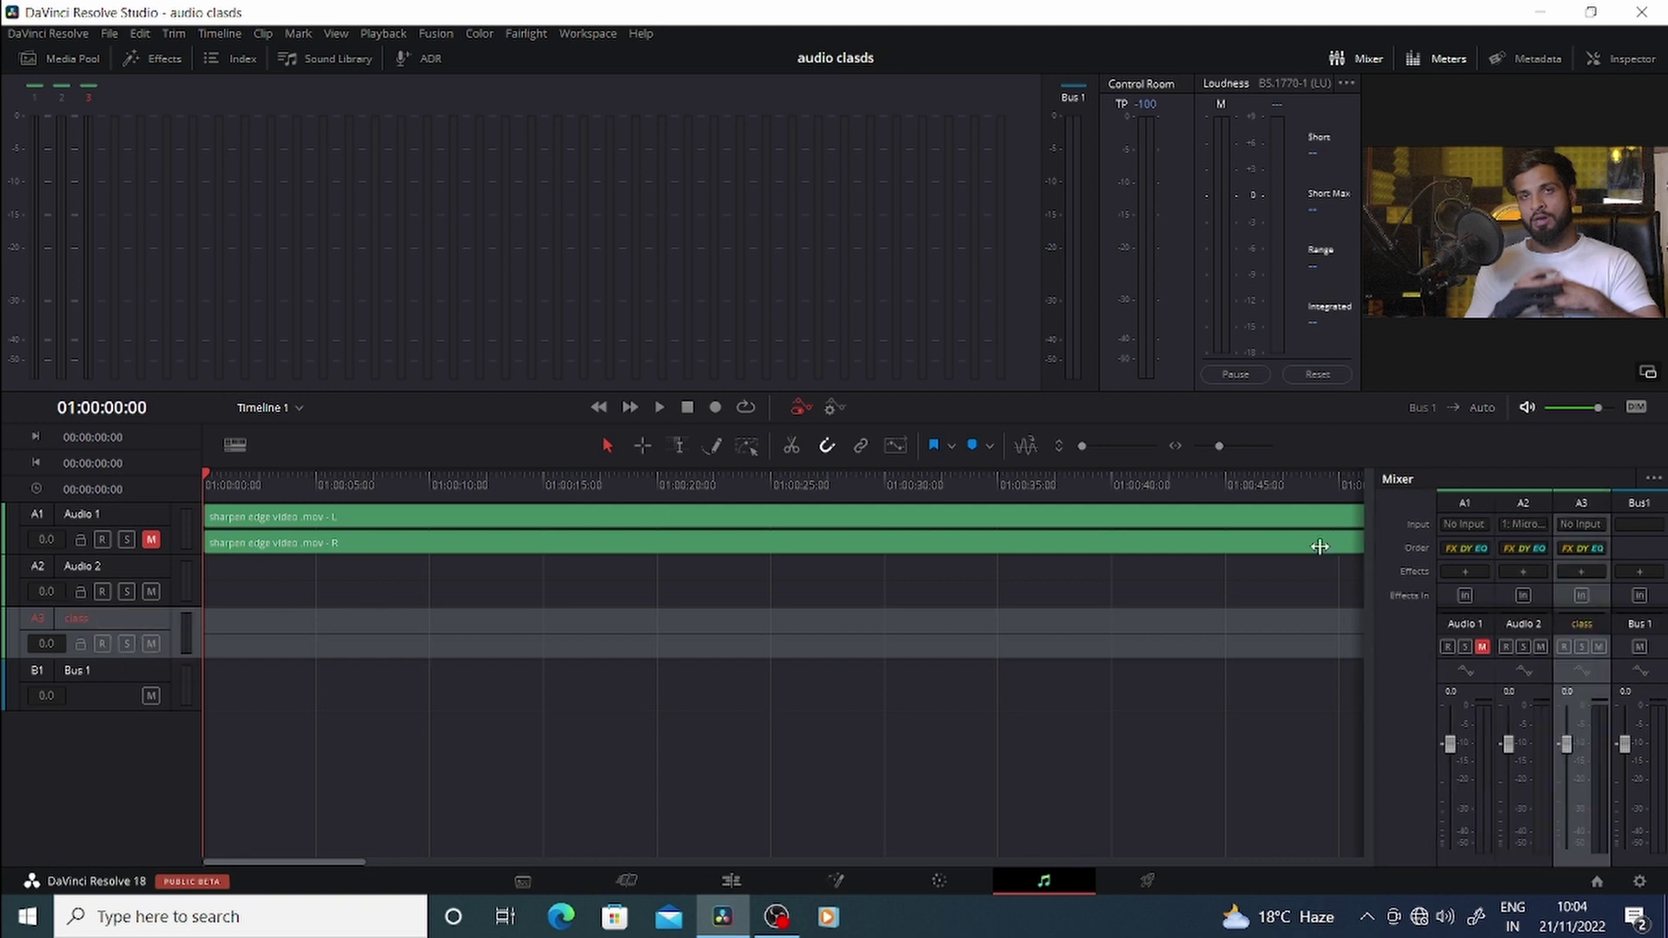
left_click(1587, 523)
left_click(1597, 563)
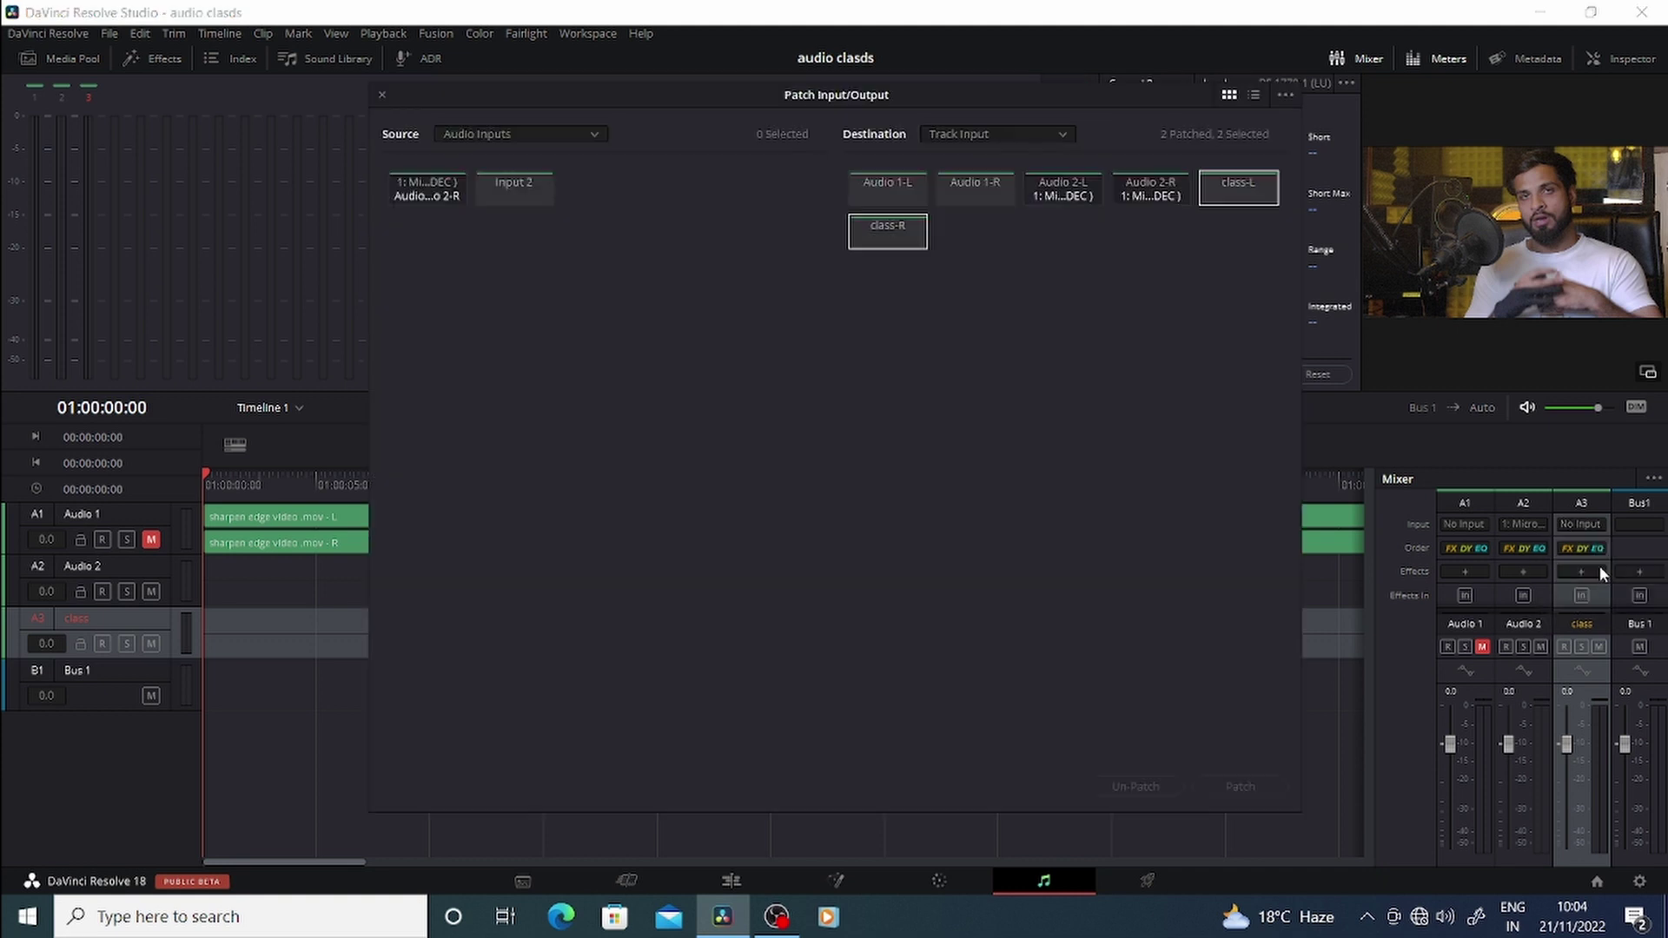
left_click(425, 189)
left_click(1267, 791)
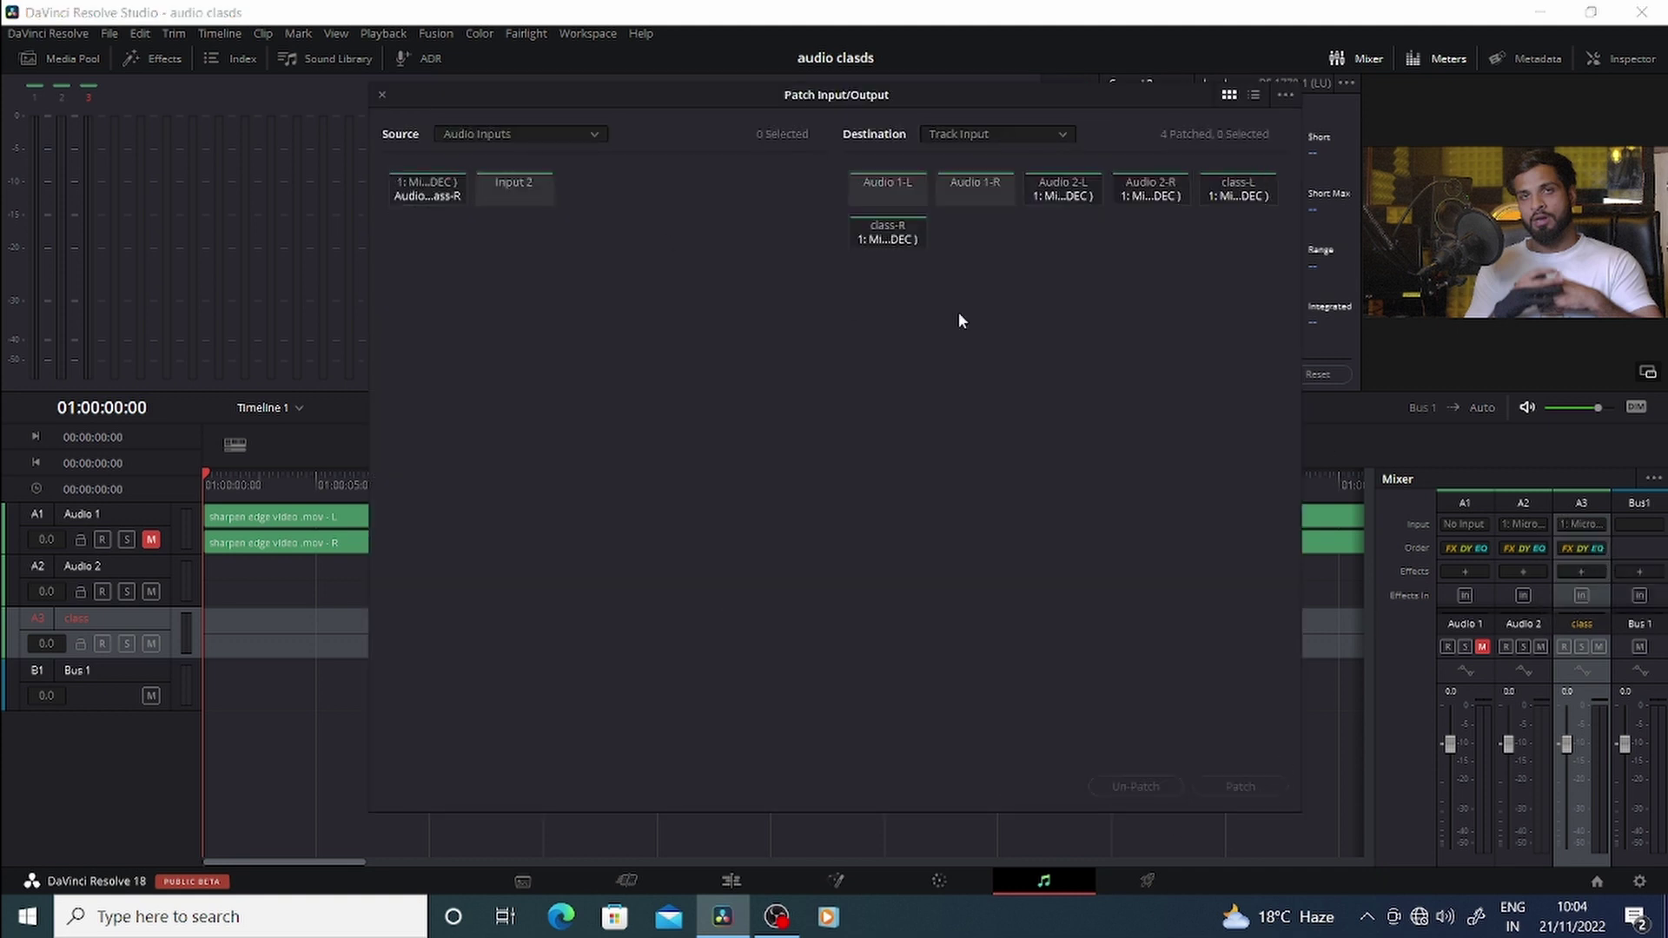
left_click_drag(375, 94, 395, 100)
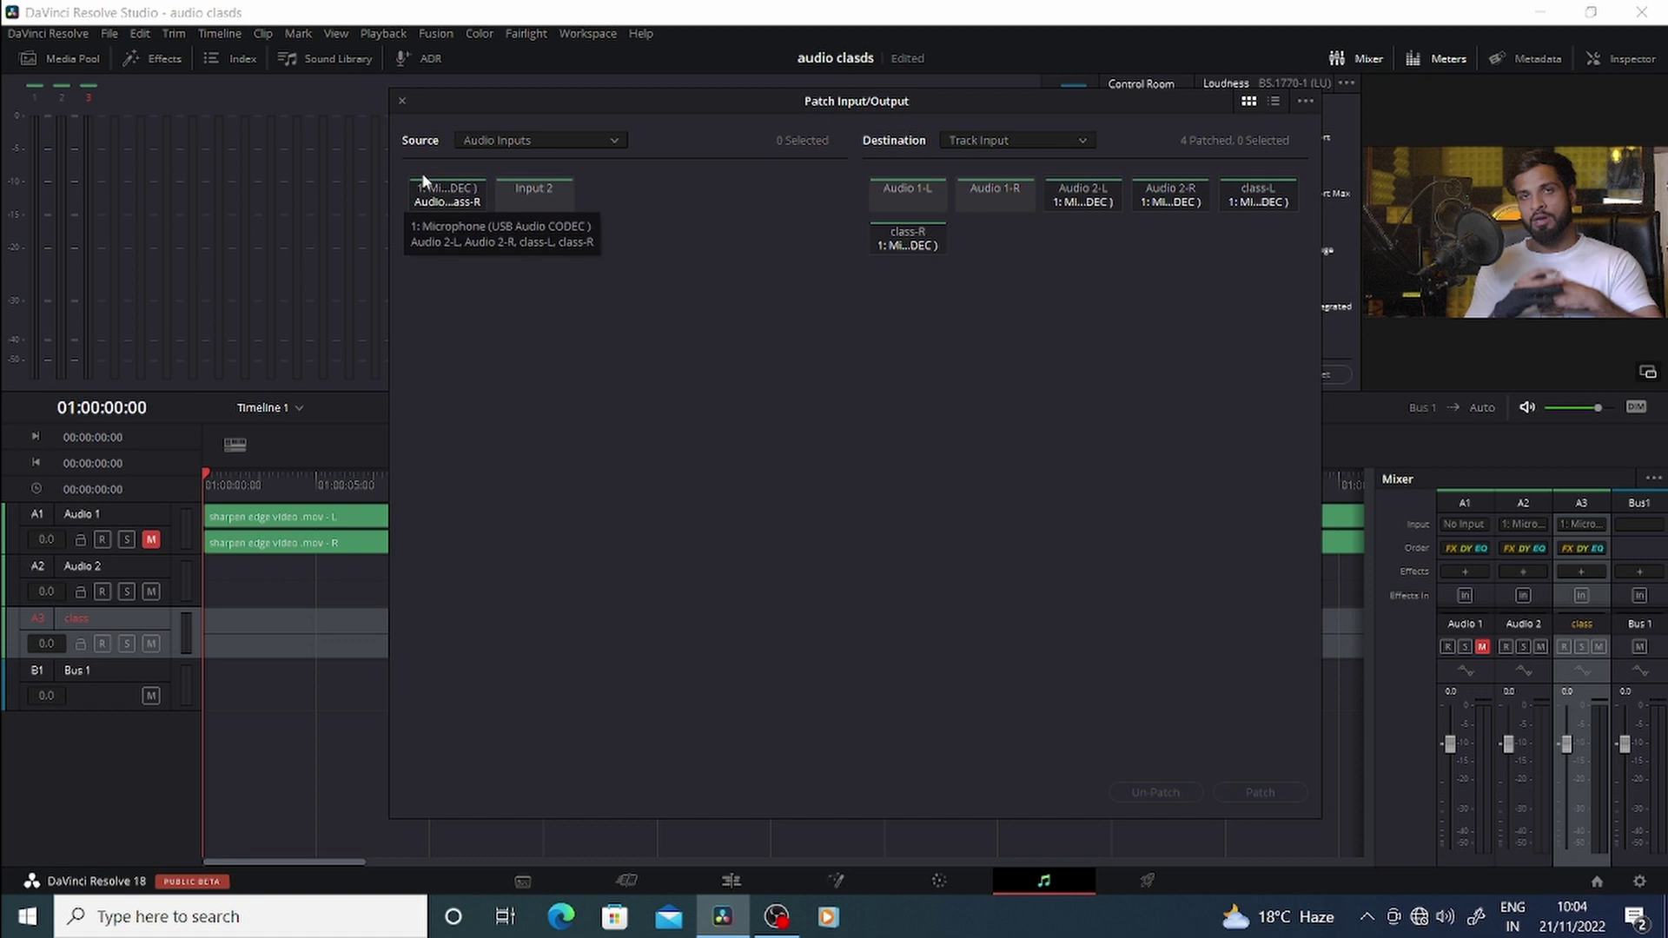
left_click(402, 101)
Step: Test the microphone signal on the class track by arming it for recording and disarming it again
left_click(167, 571)
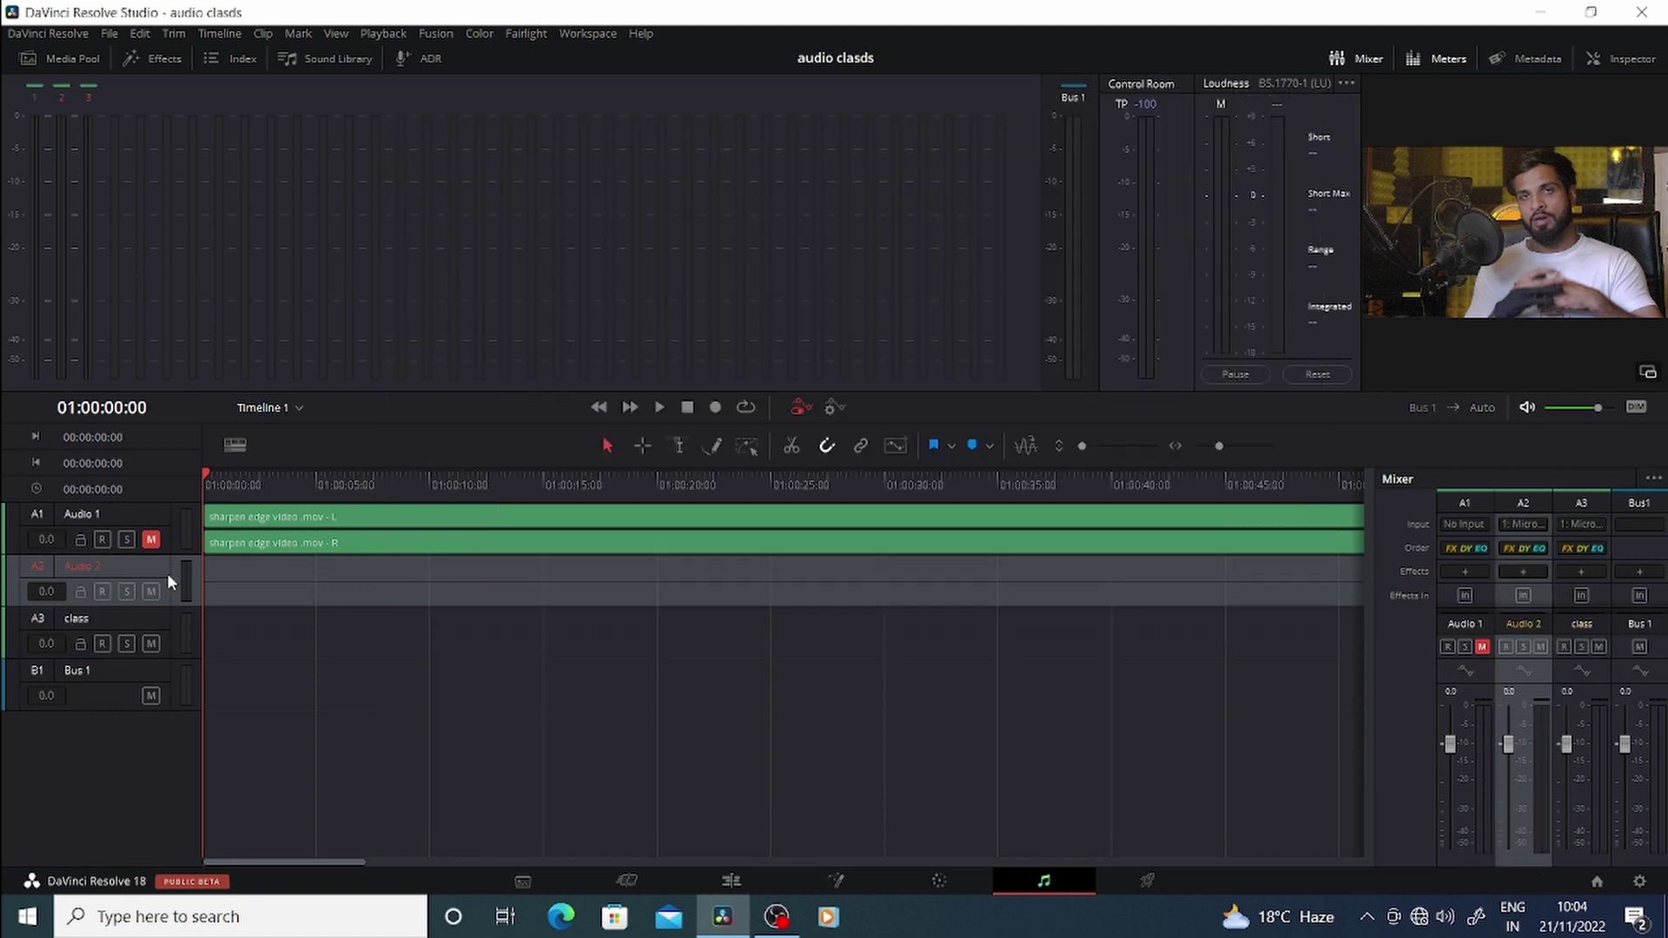
left_click(141, 623)
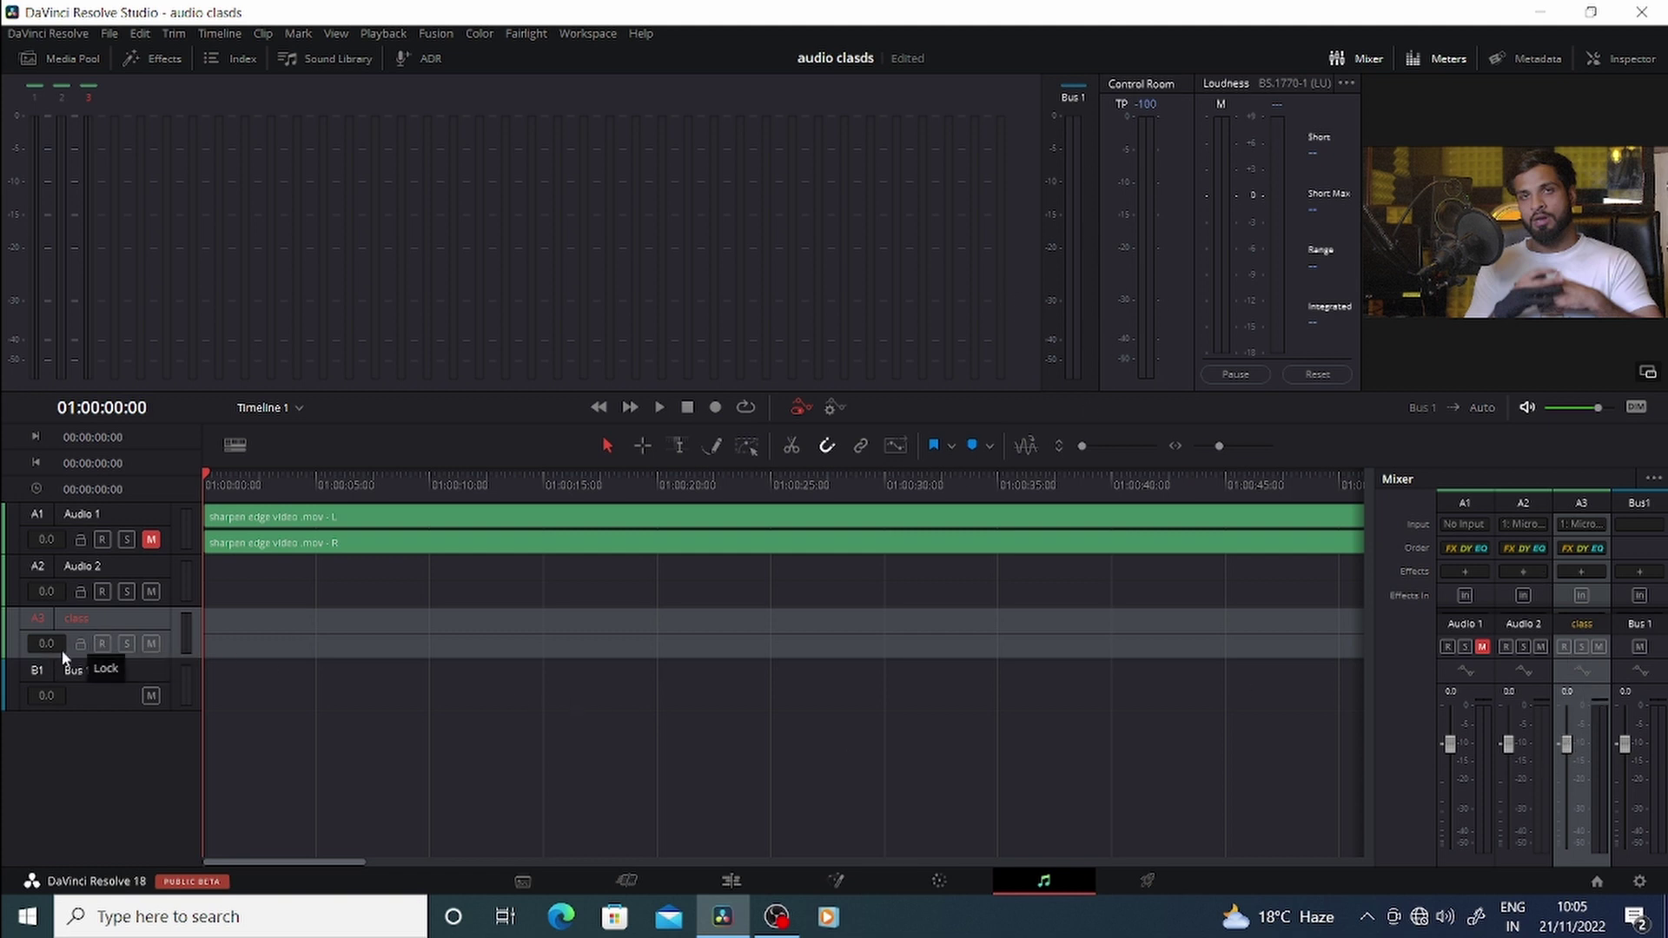
left_click(101, 644)
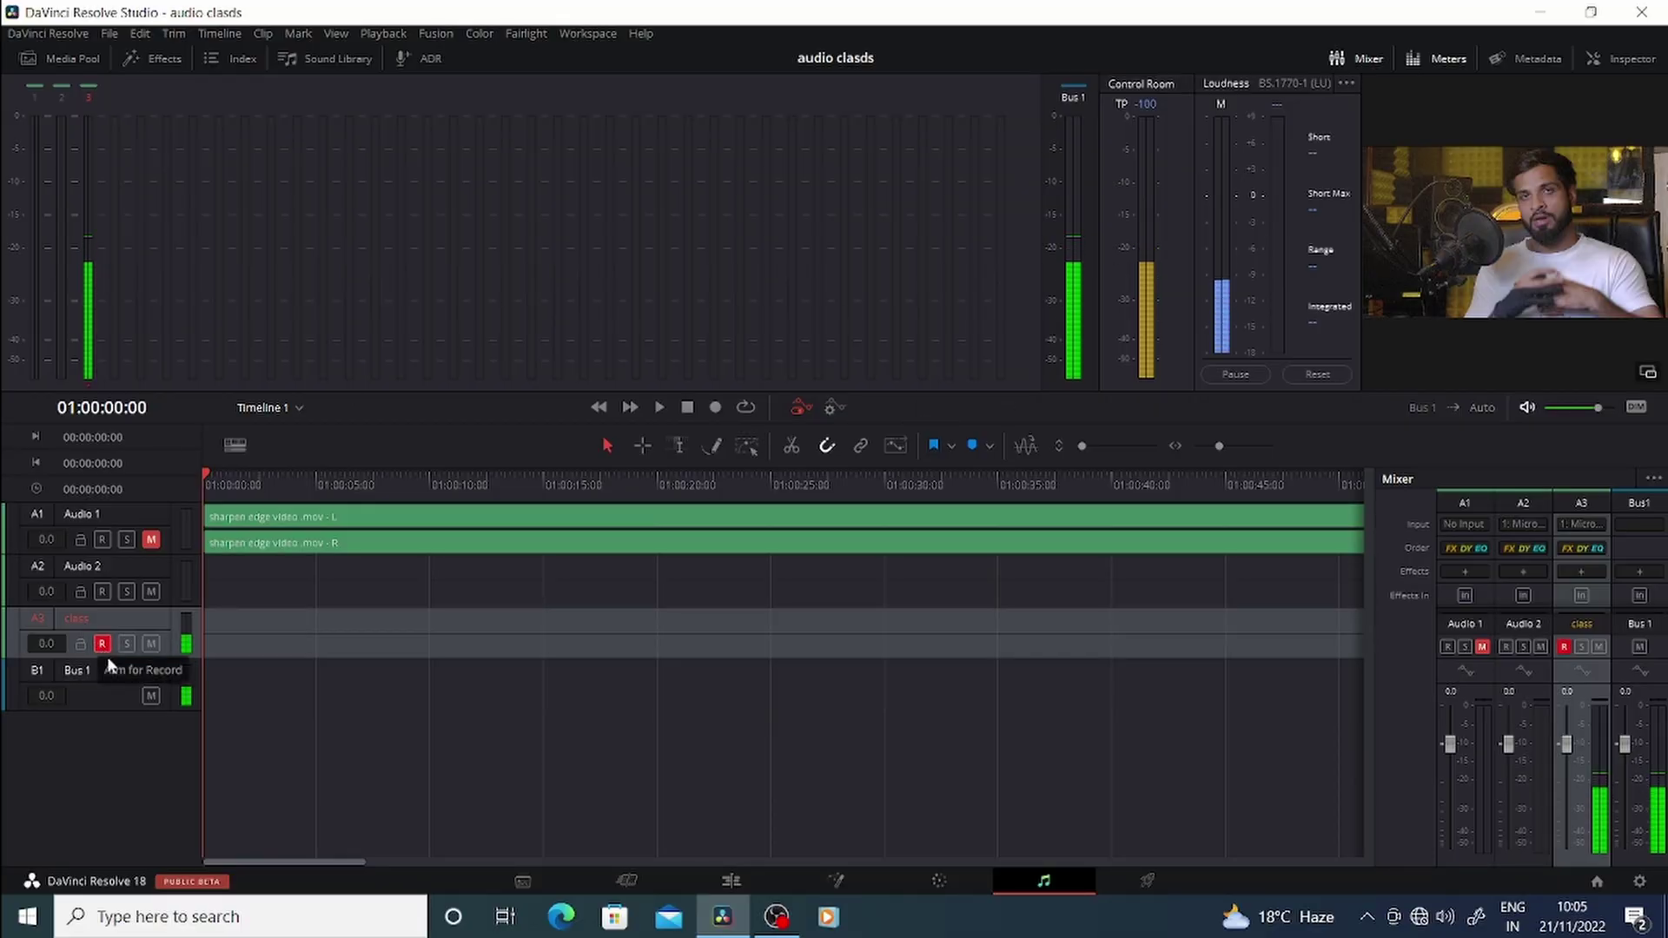
left_click(101, 644)
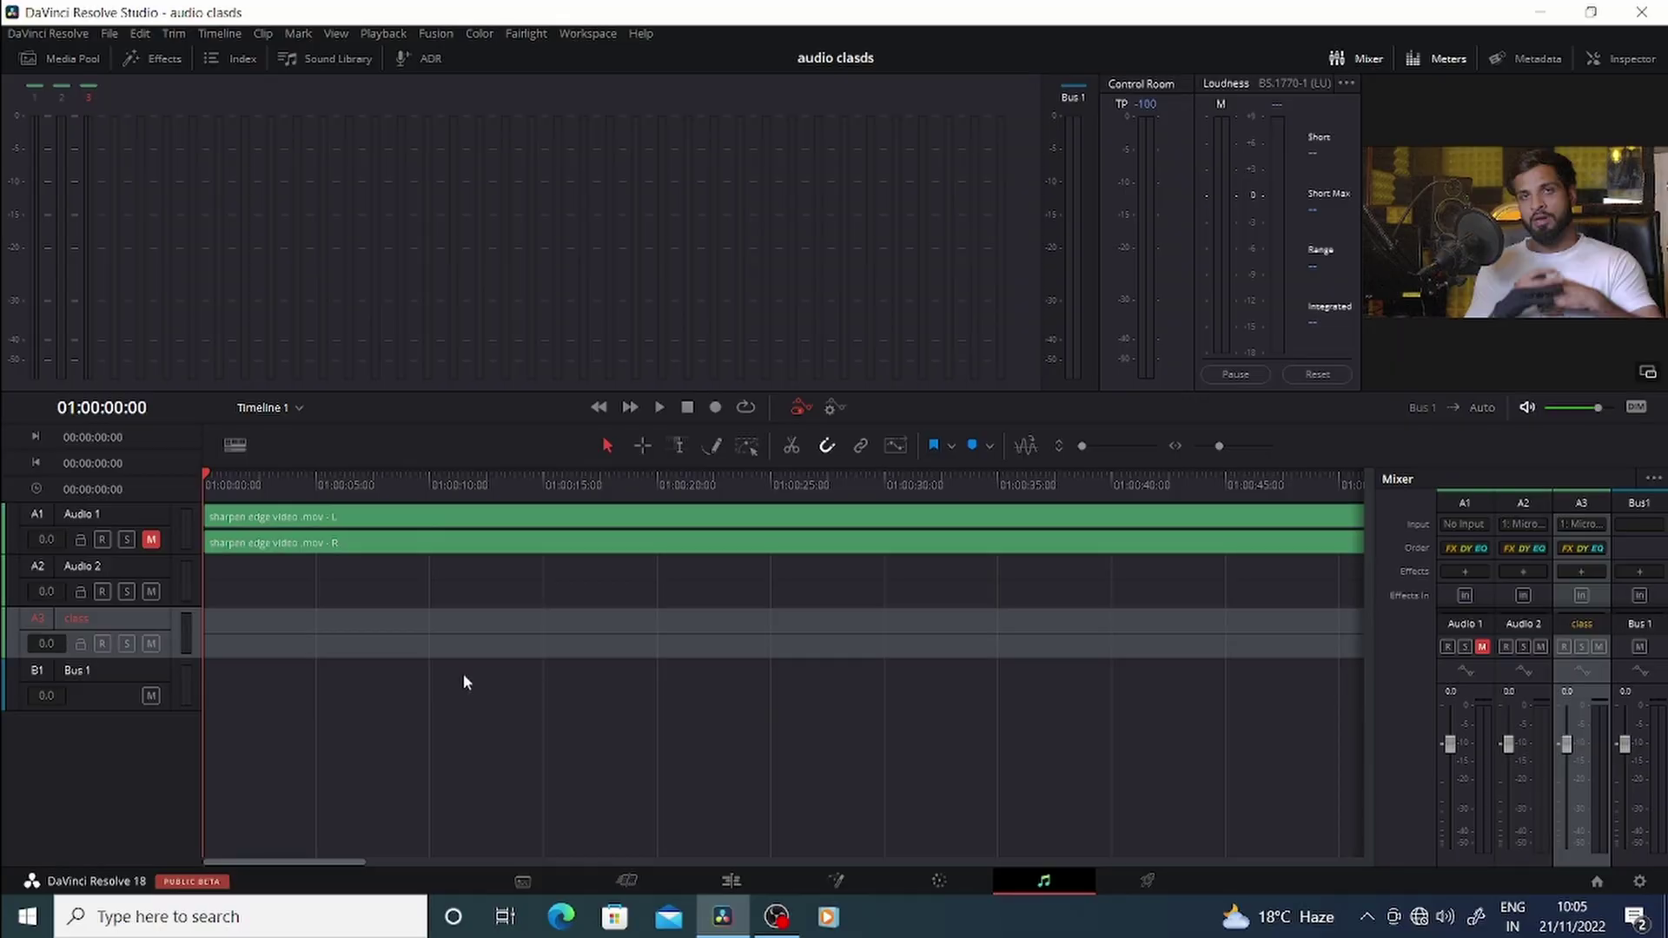
left_click(107, 643)
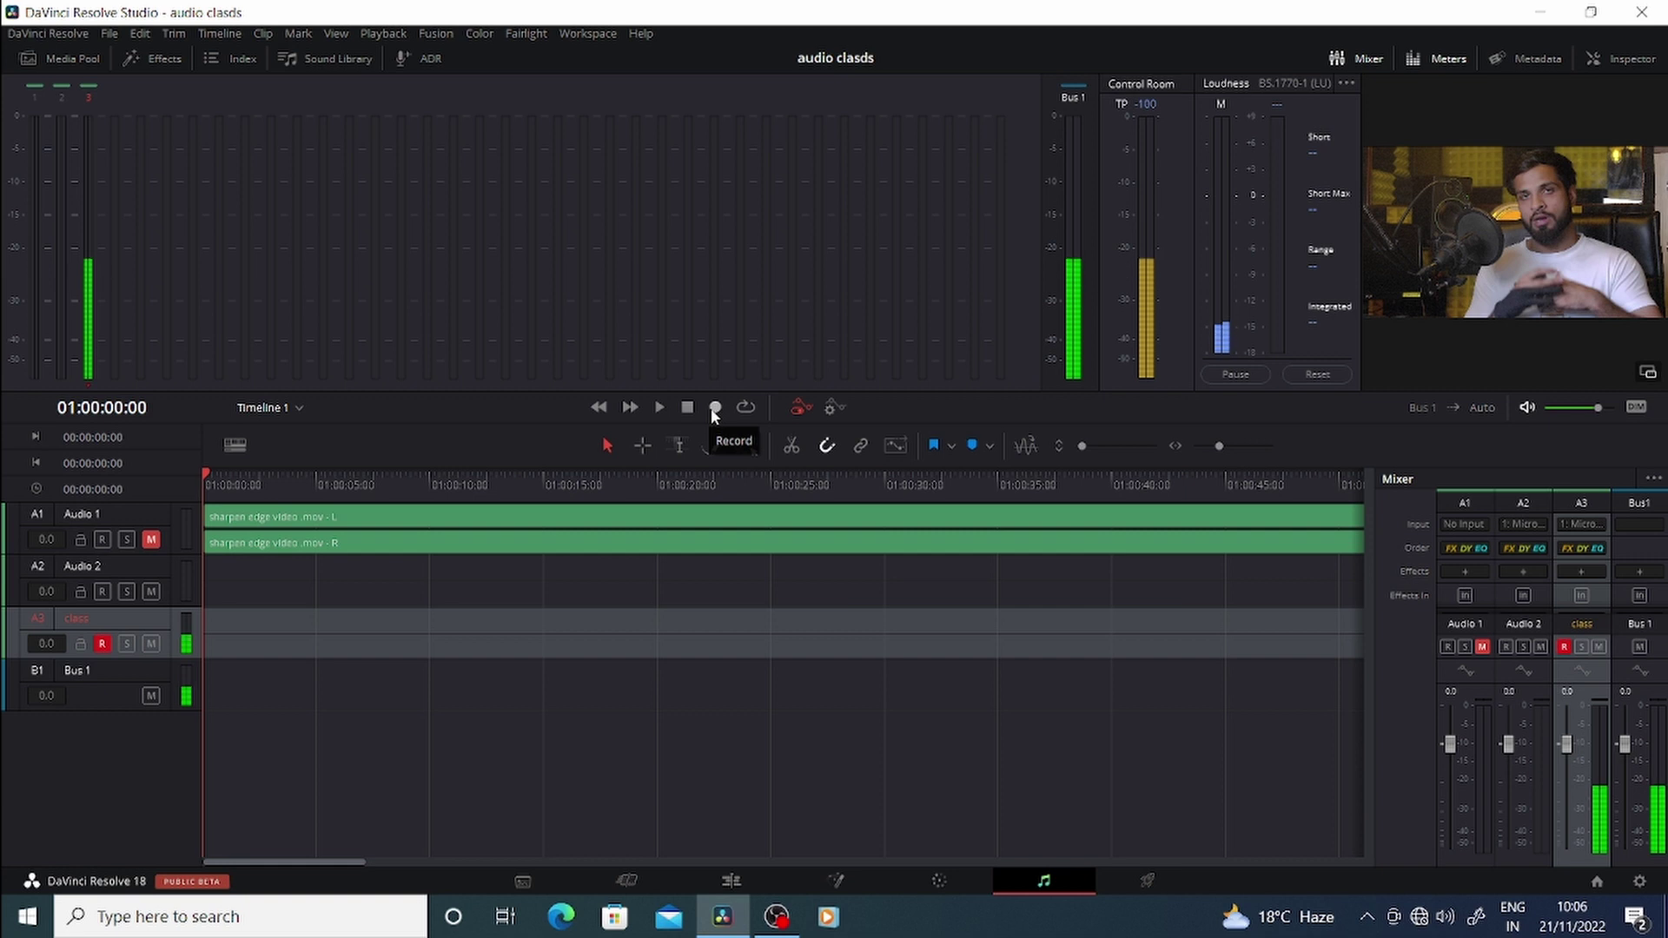
left_click(108, 640)
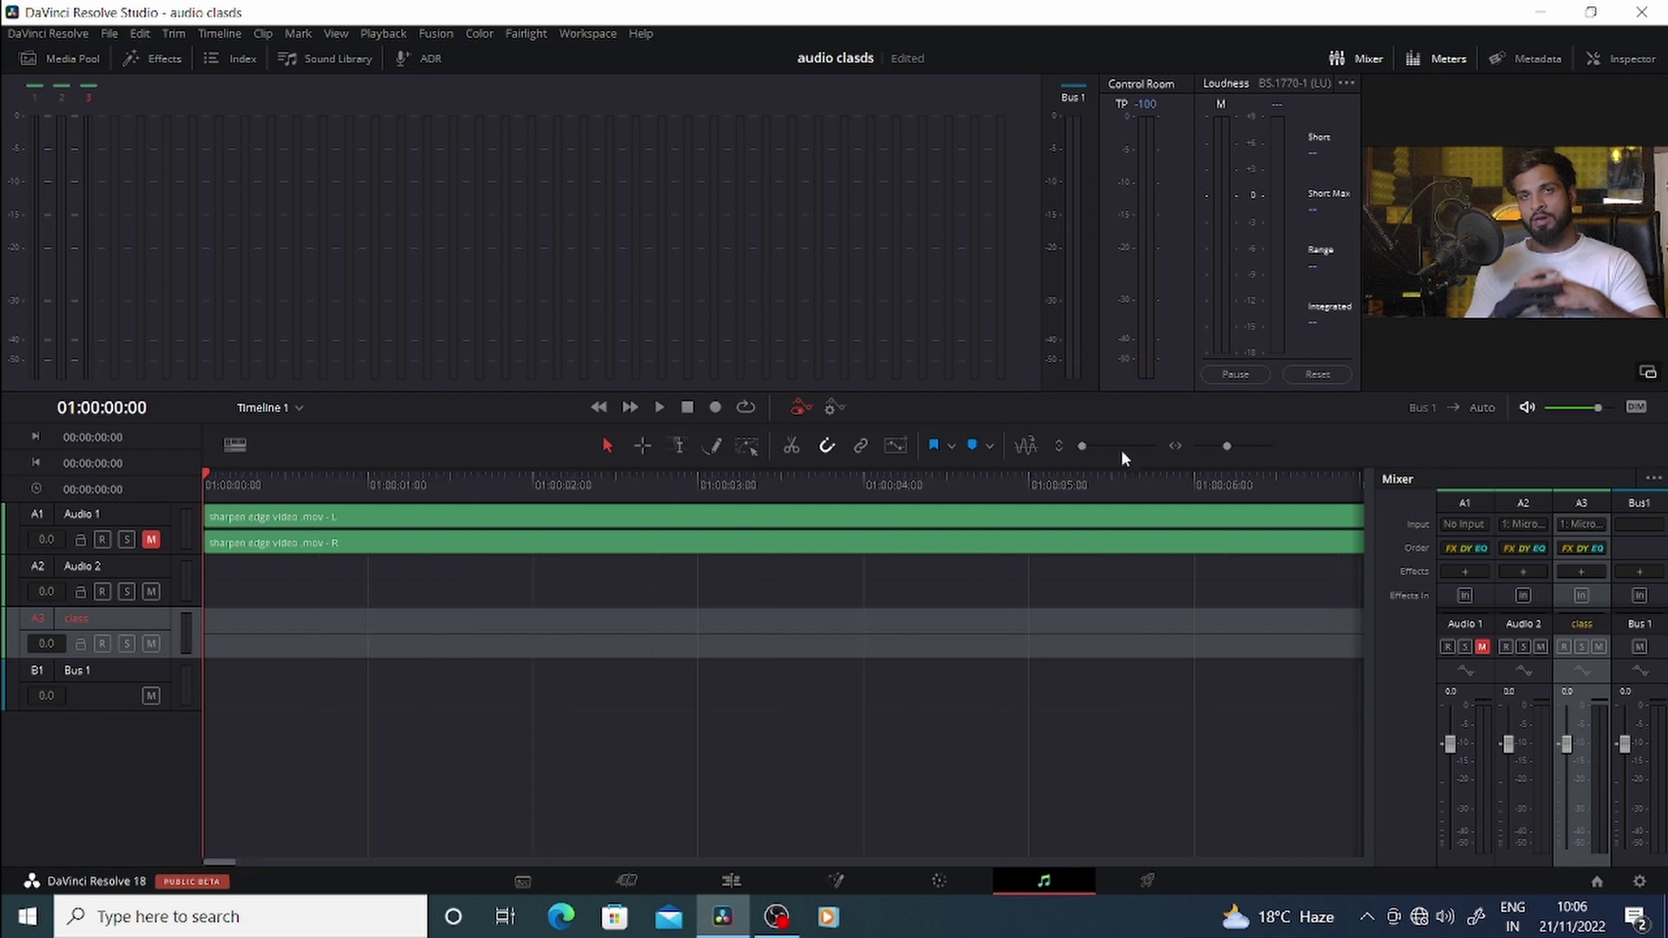
Step: Record a microphone take of about 17 seconds on the class track from the timeline start, with taller tracks, and disarm the track
mouse_move(1083, 447)
left_mouse_down()
mouse_move(1129, 446)
mouse_move(1105, 467)
left_mouse_up()
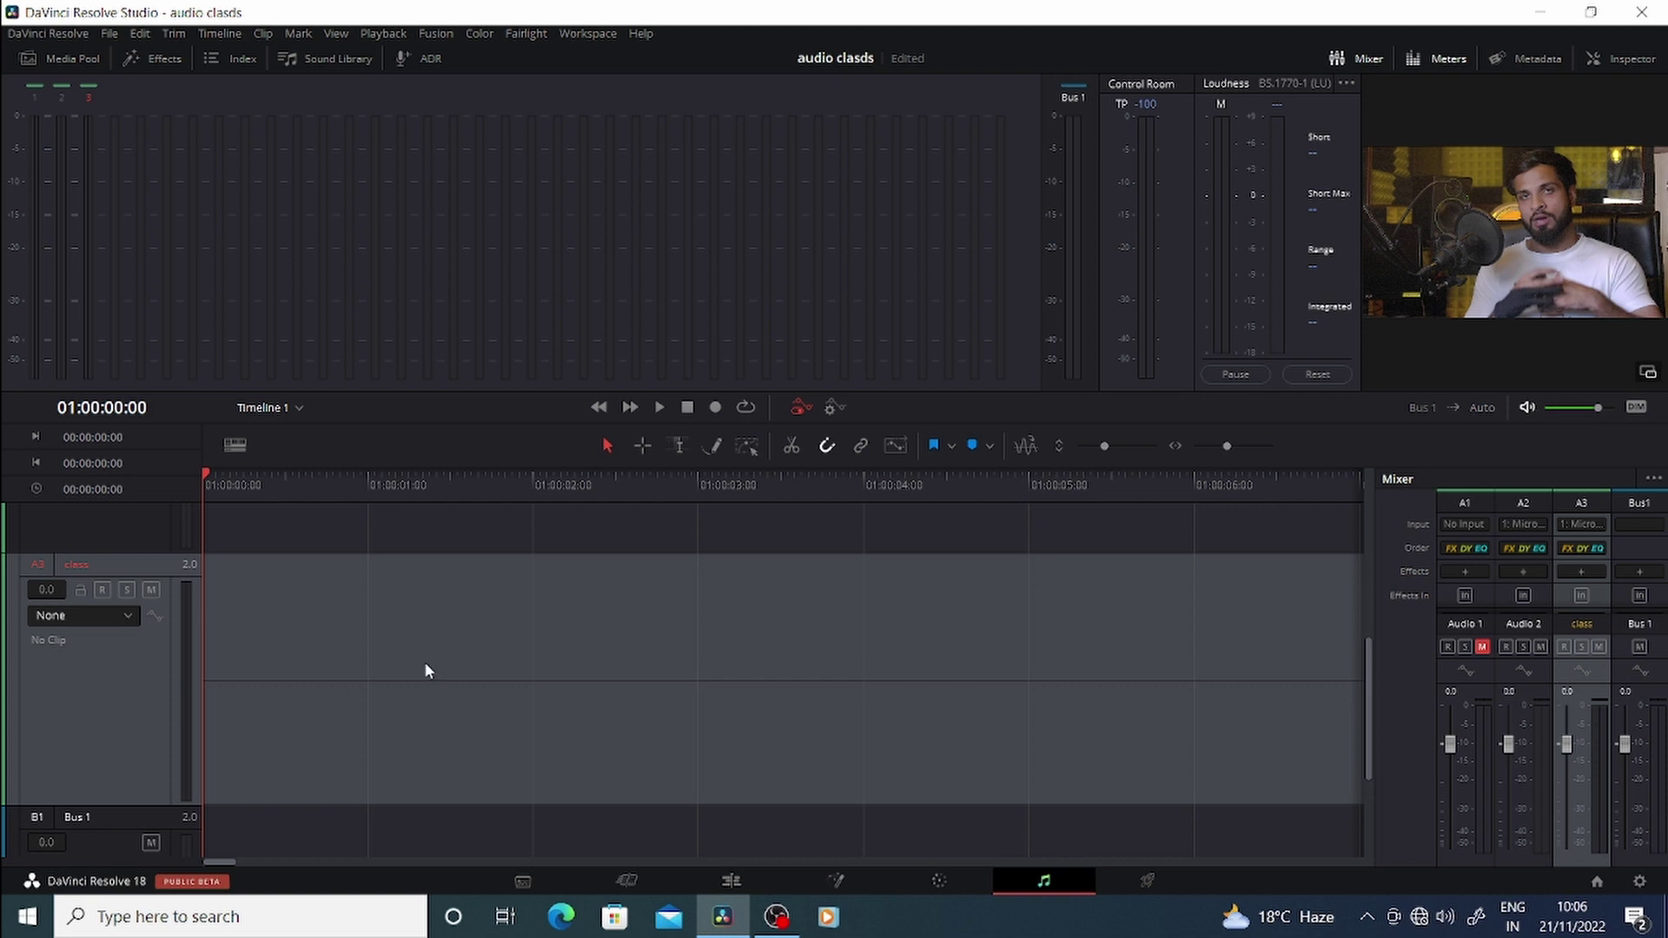
left_click(102, 591)
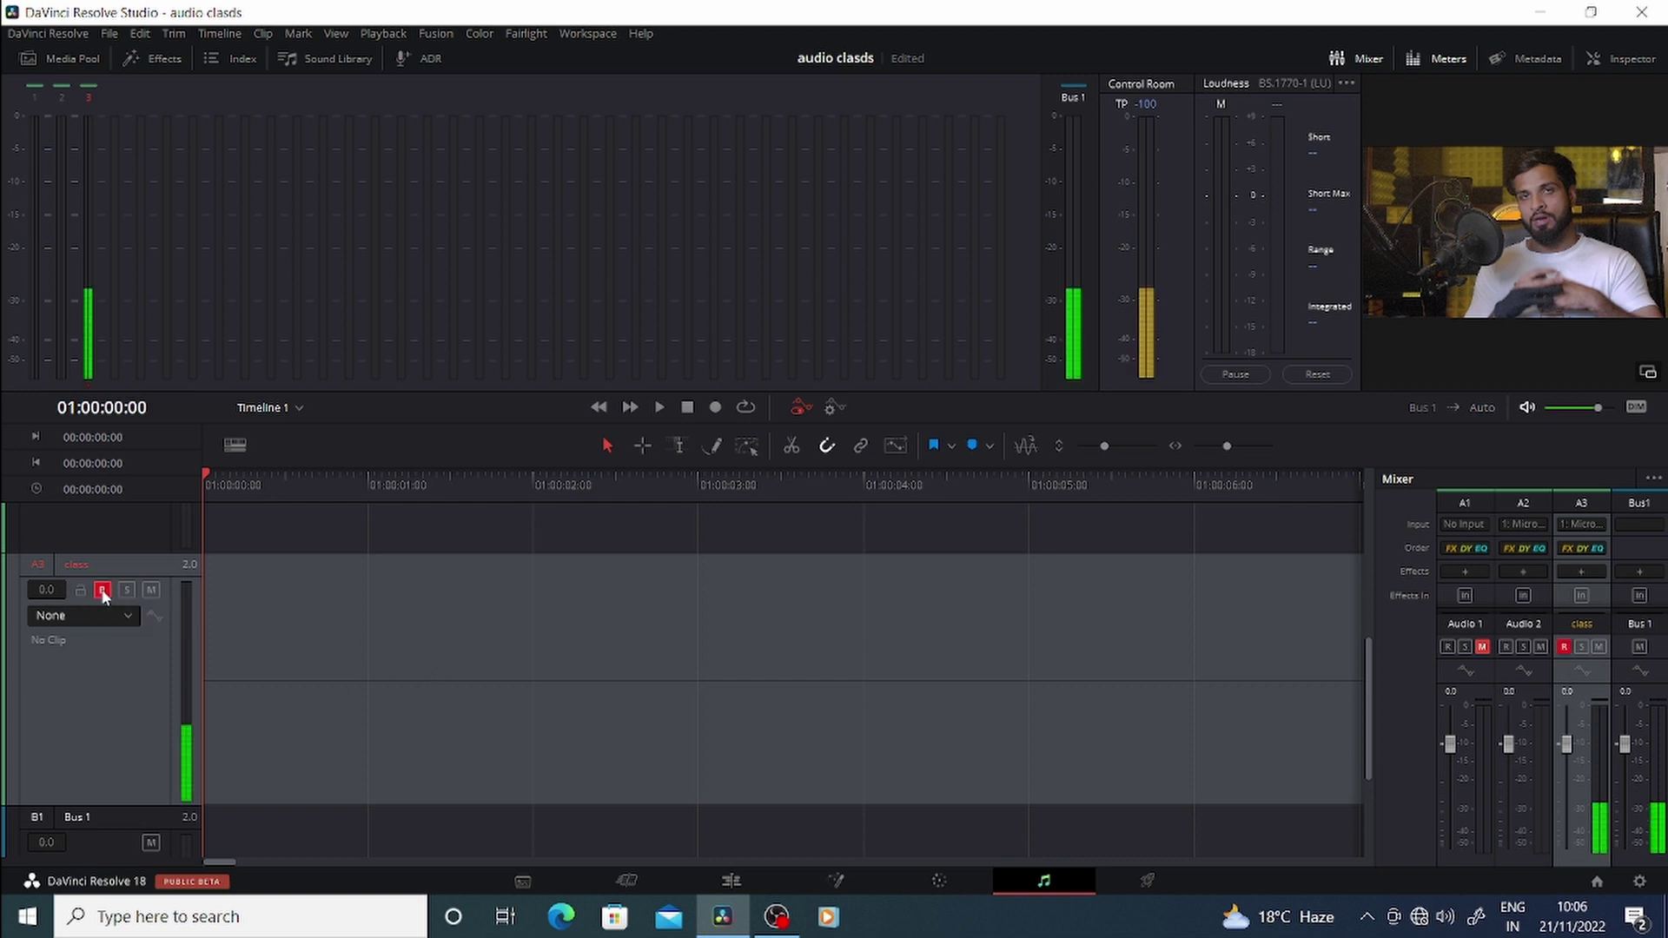
left_click(715, 407)
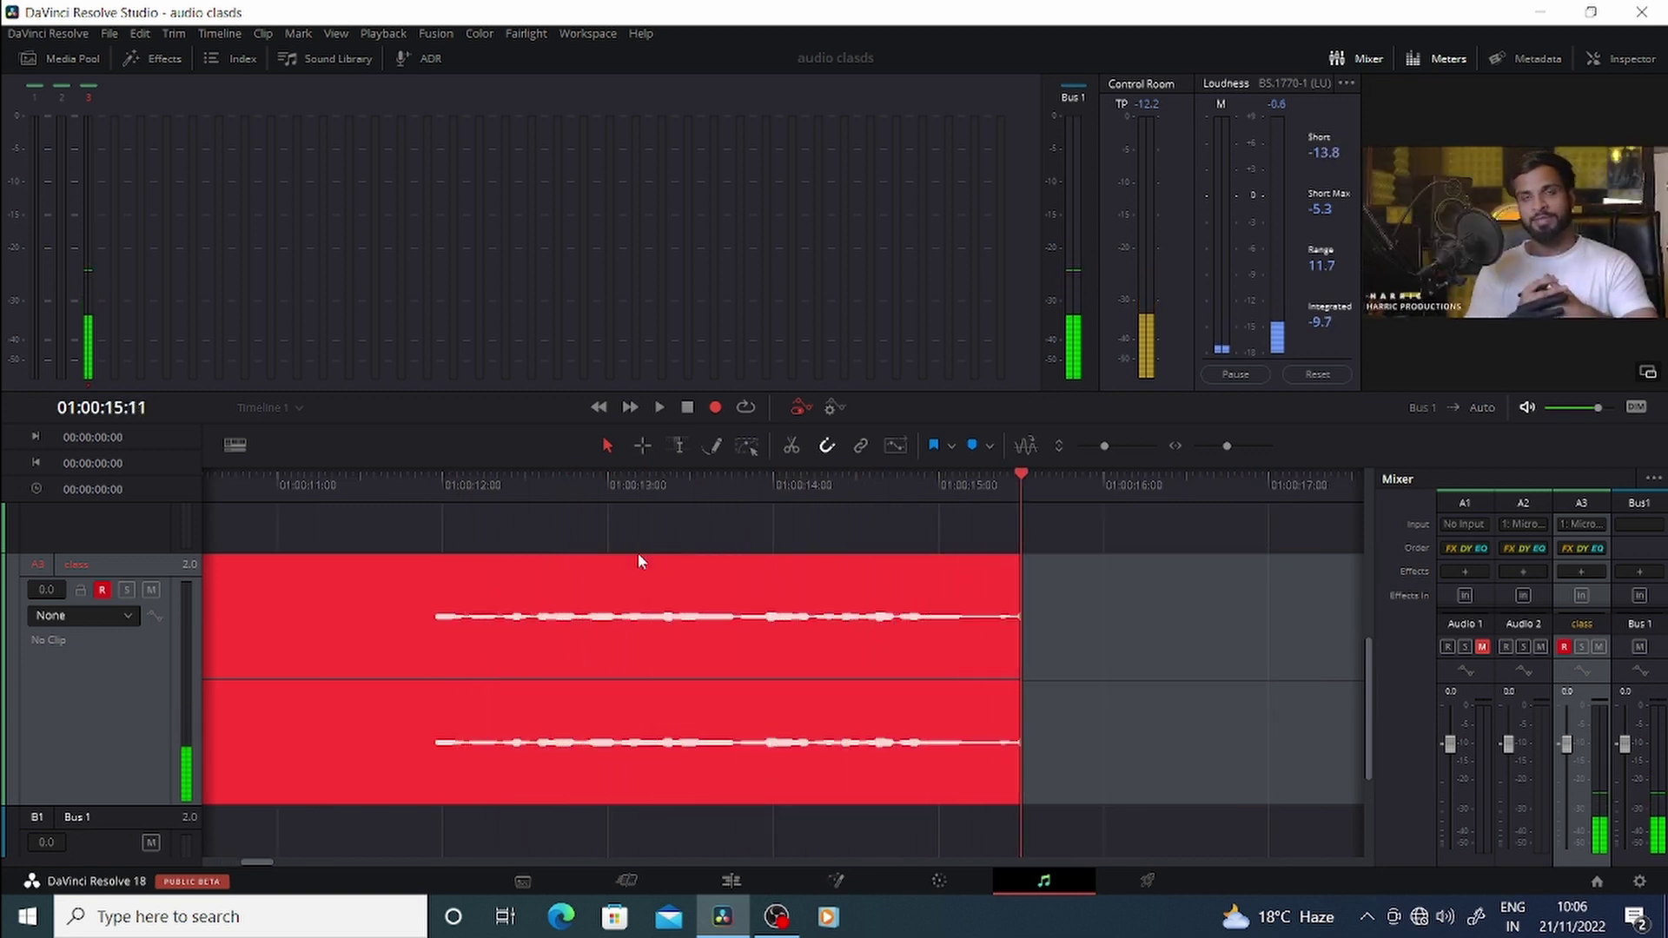
key("space")
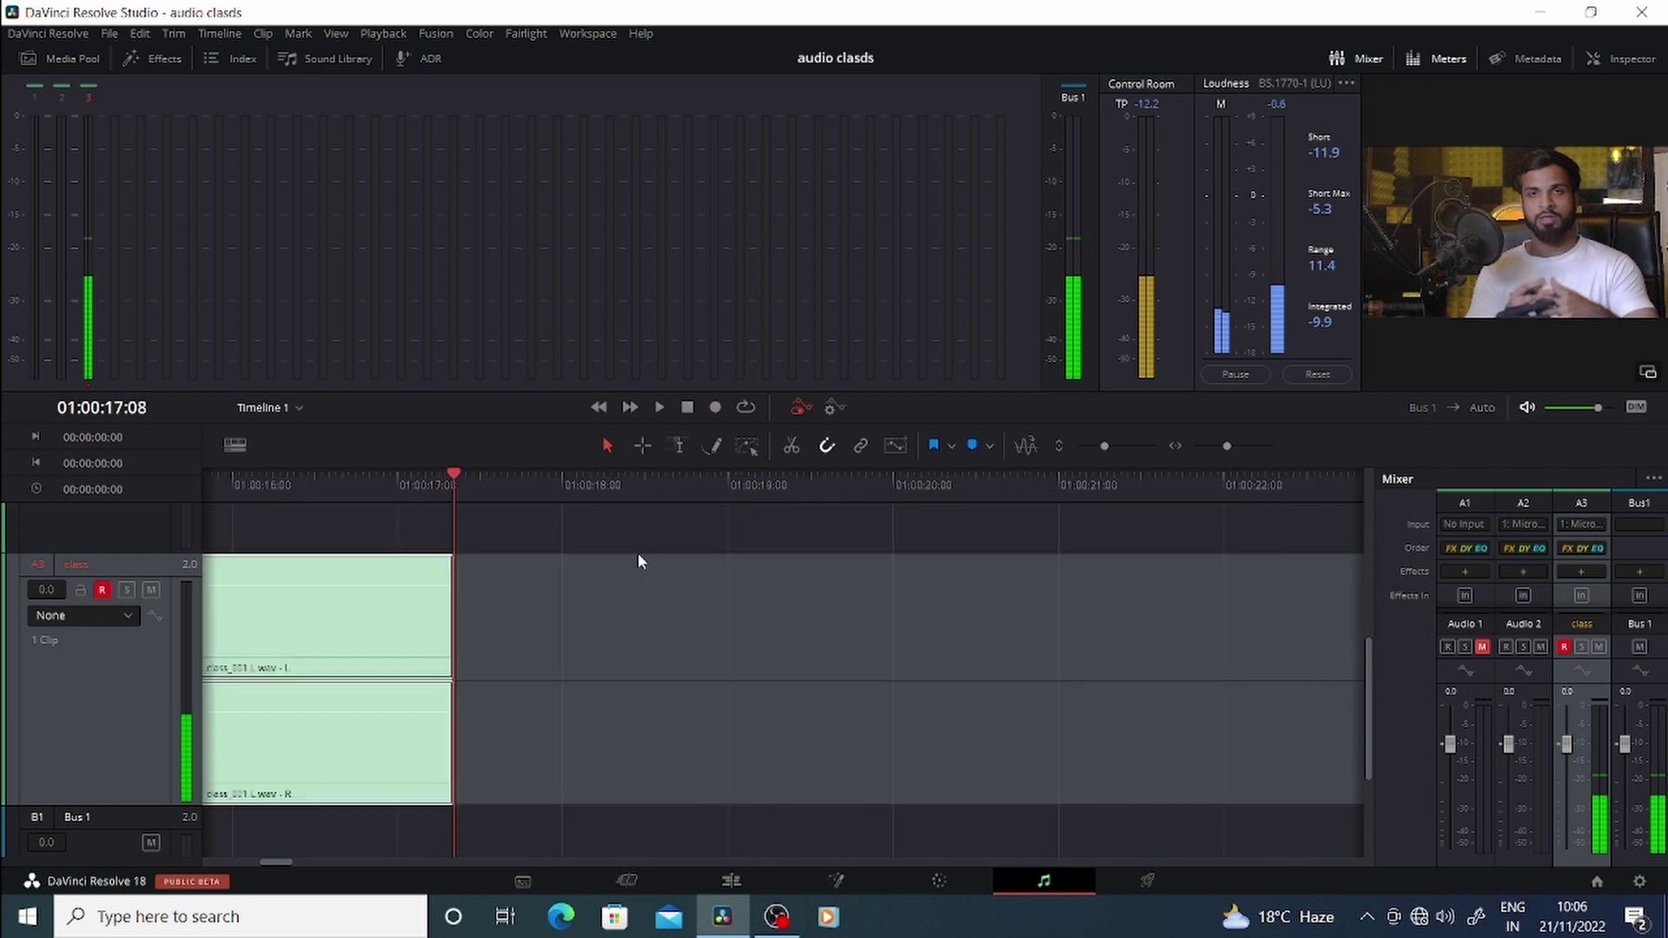
left_click(103, 590)
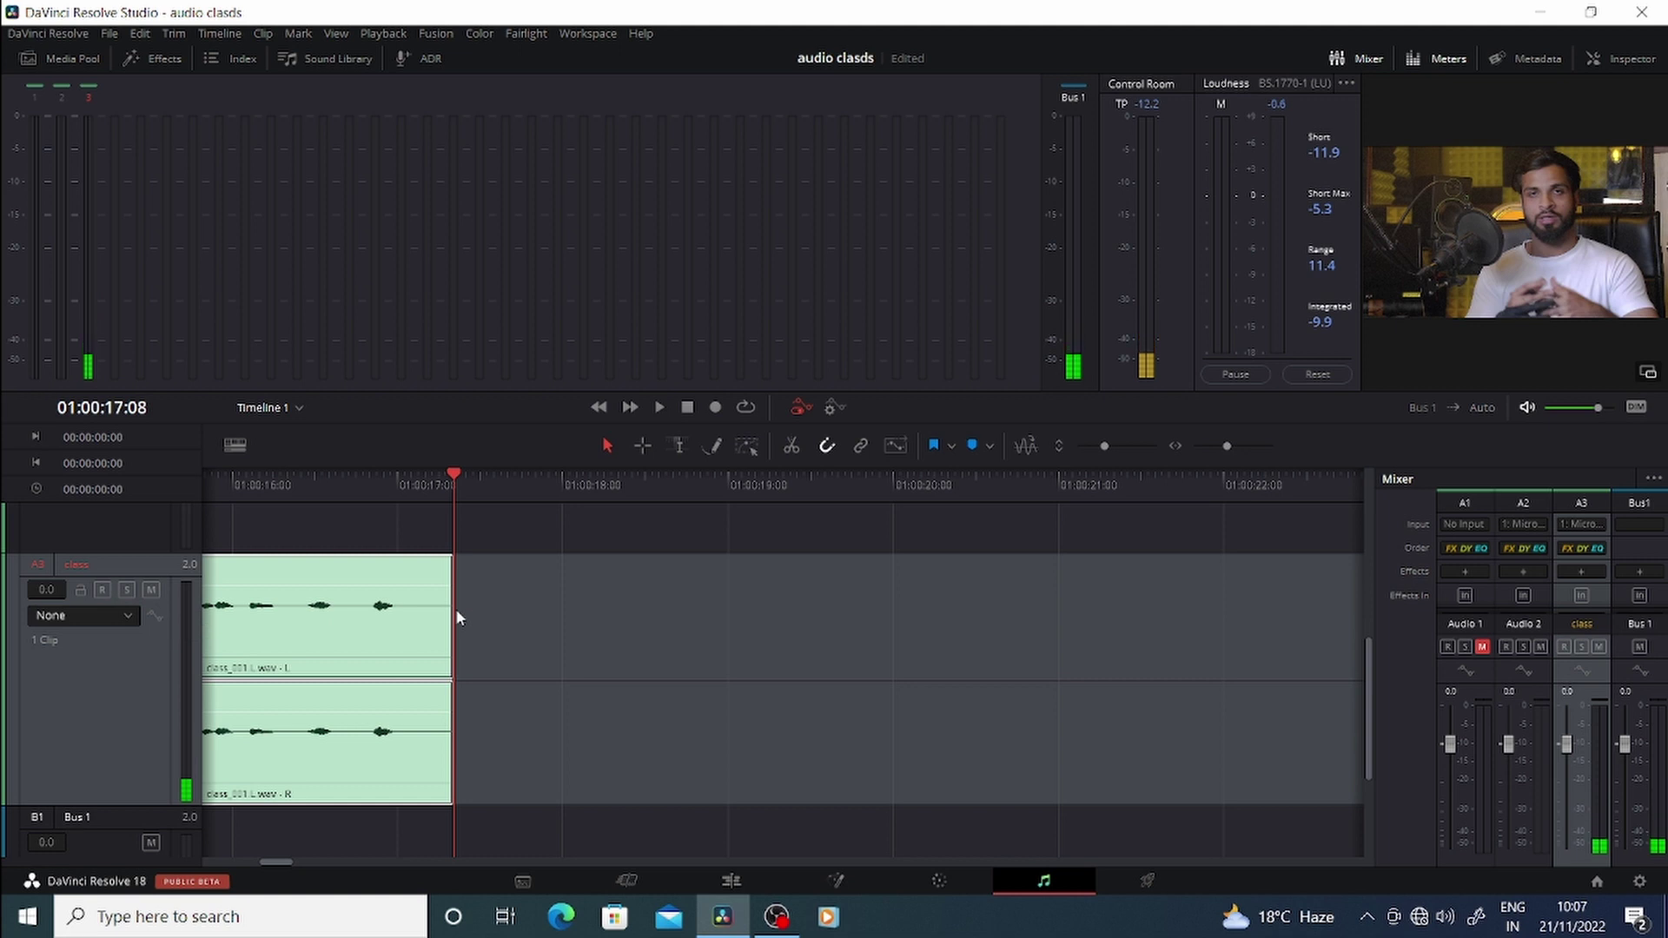
Step: Enlarge the recorded class clip's waveform and play the take back from 01:00:02:01
left_click_drag(1104, 445, 1098, 446)
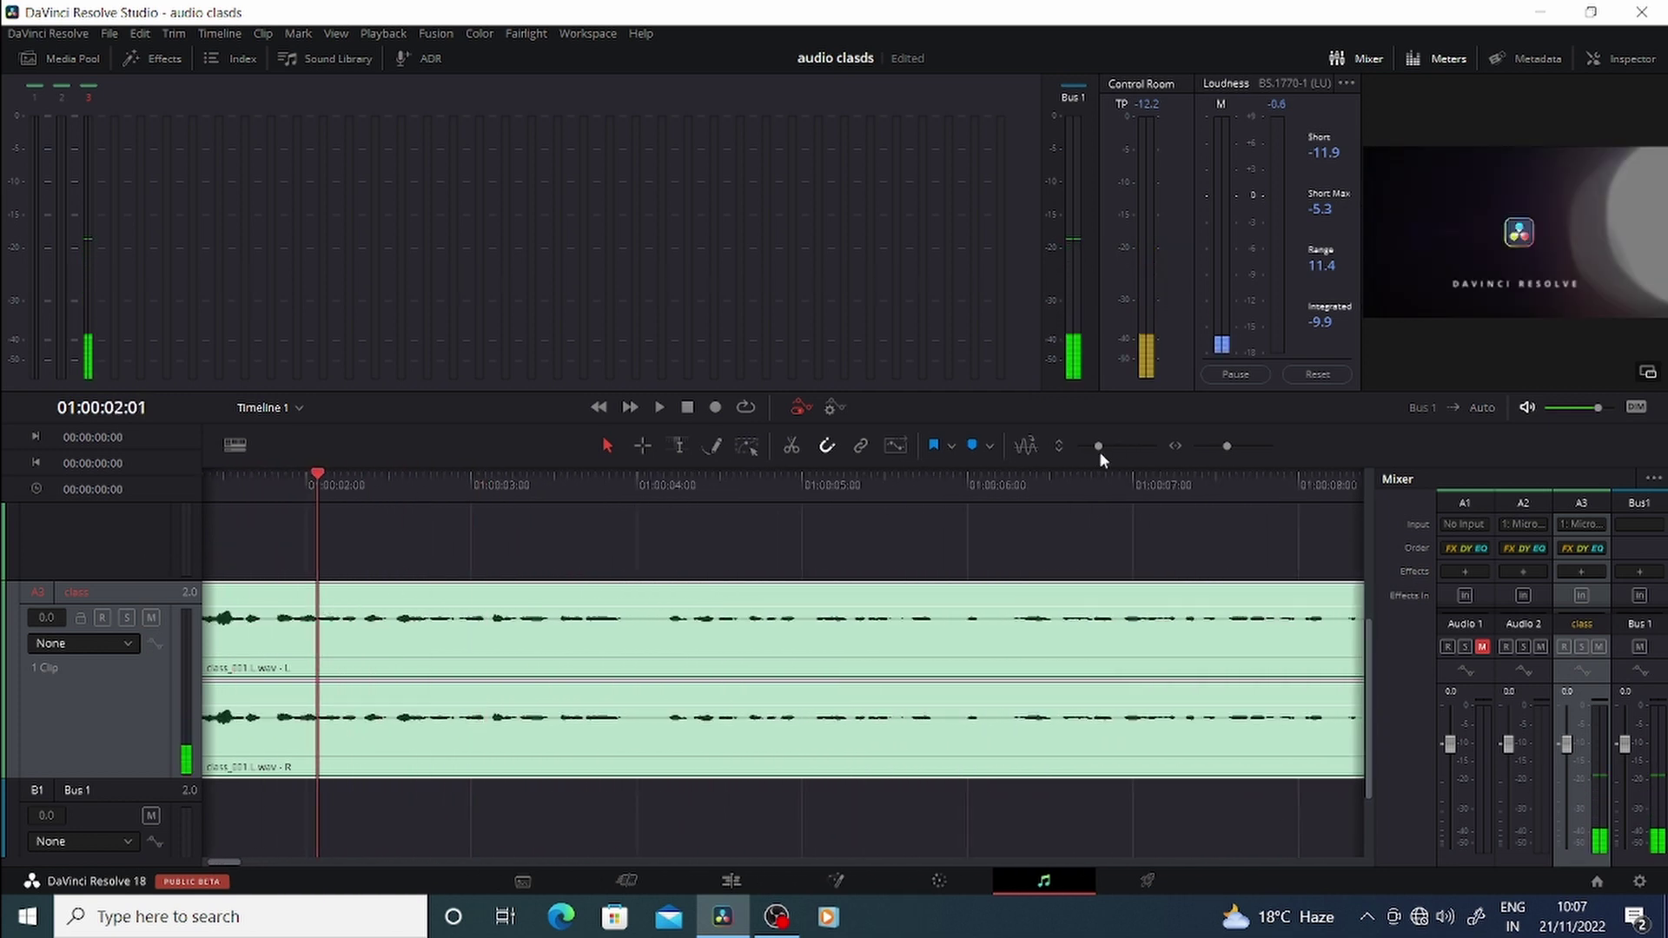
left_click_drag(1098, 446, 1128, 446)
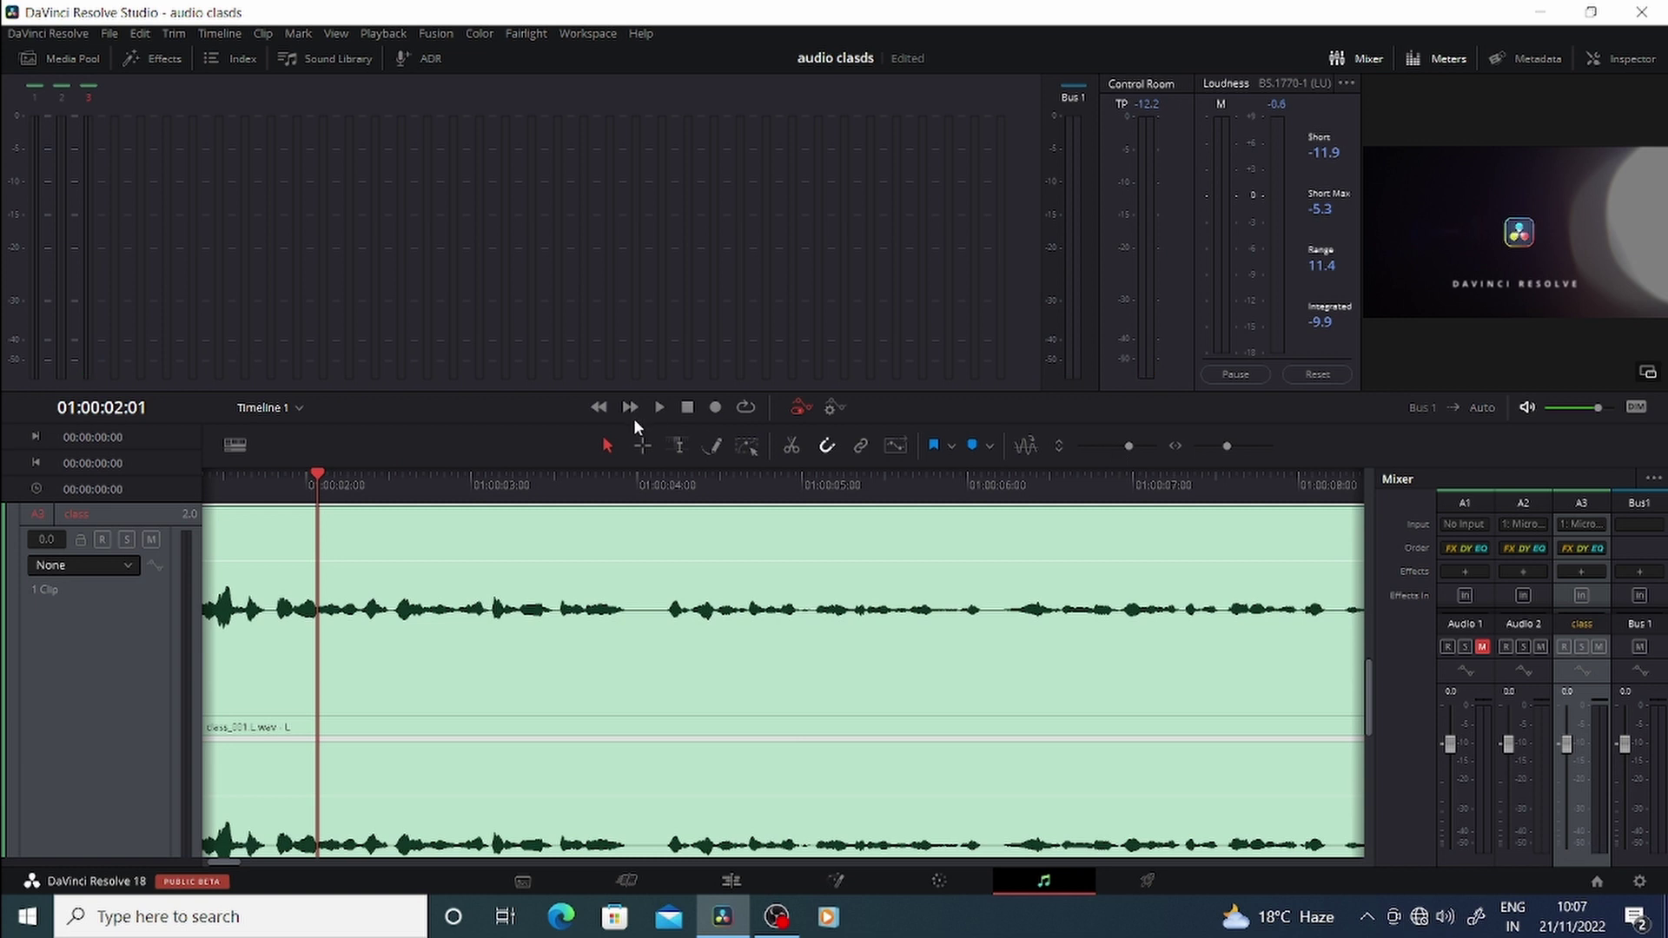
key("space")
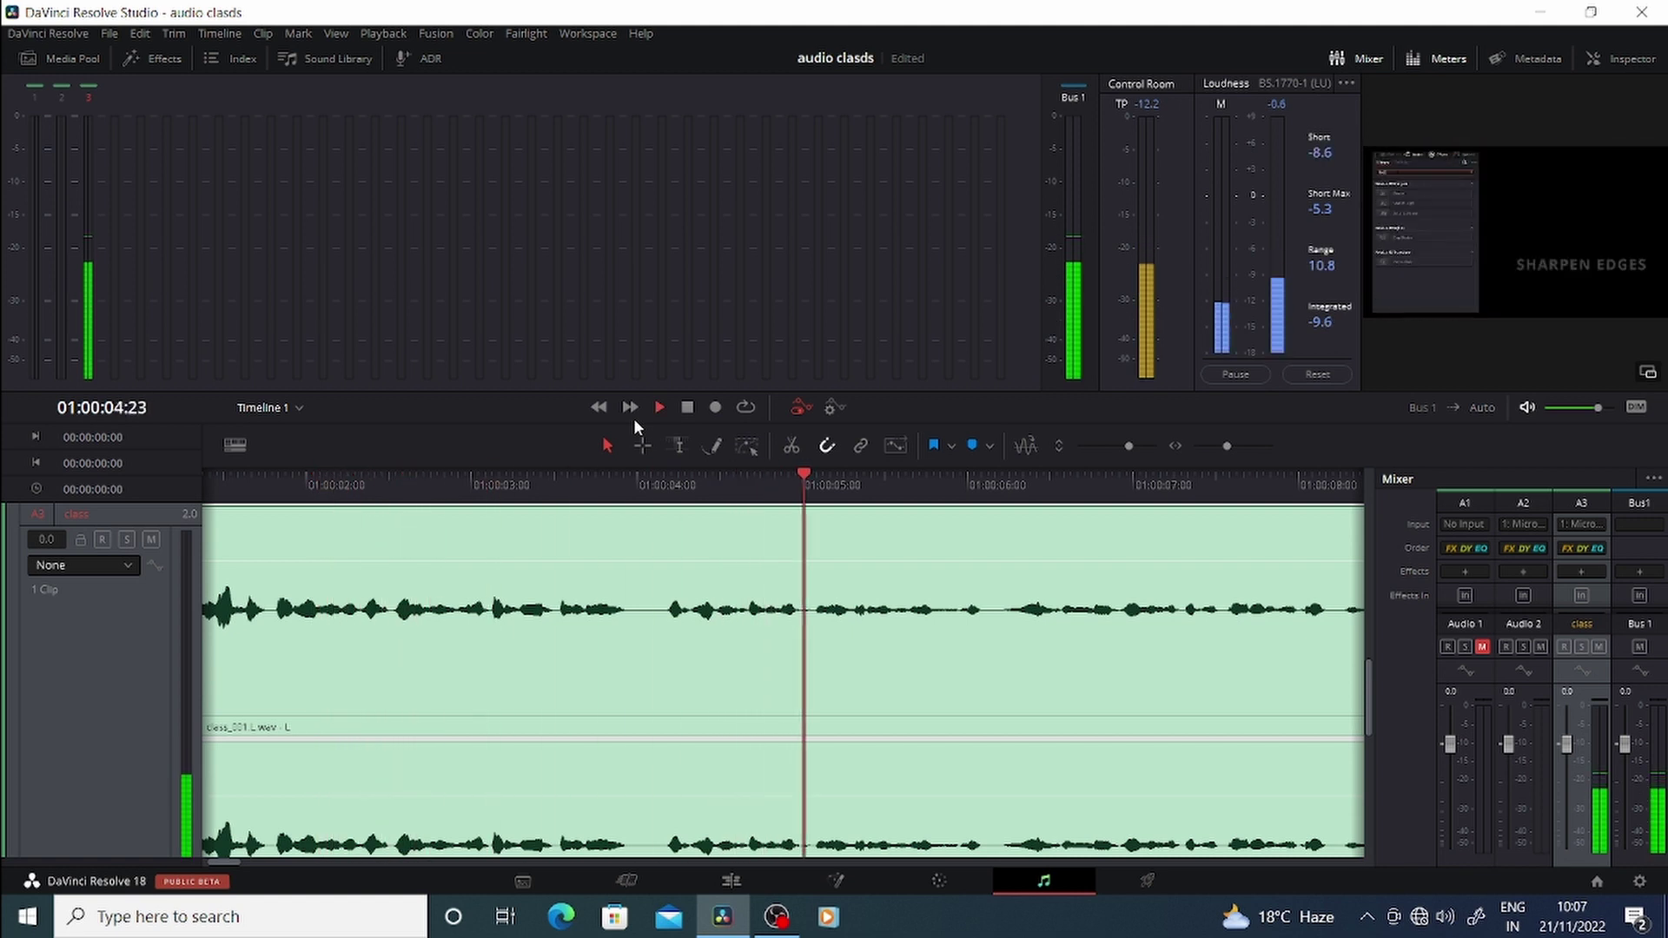
key("space")
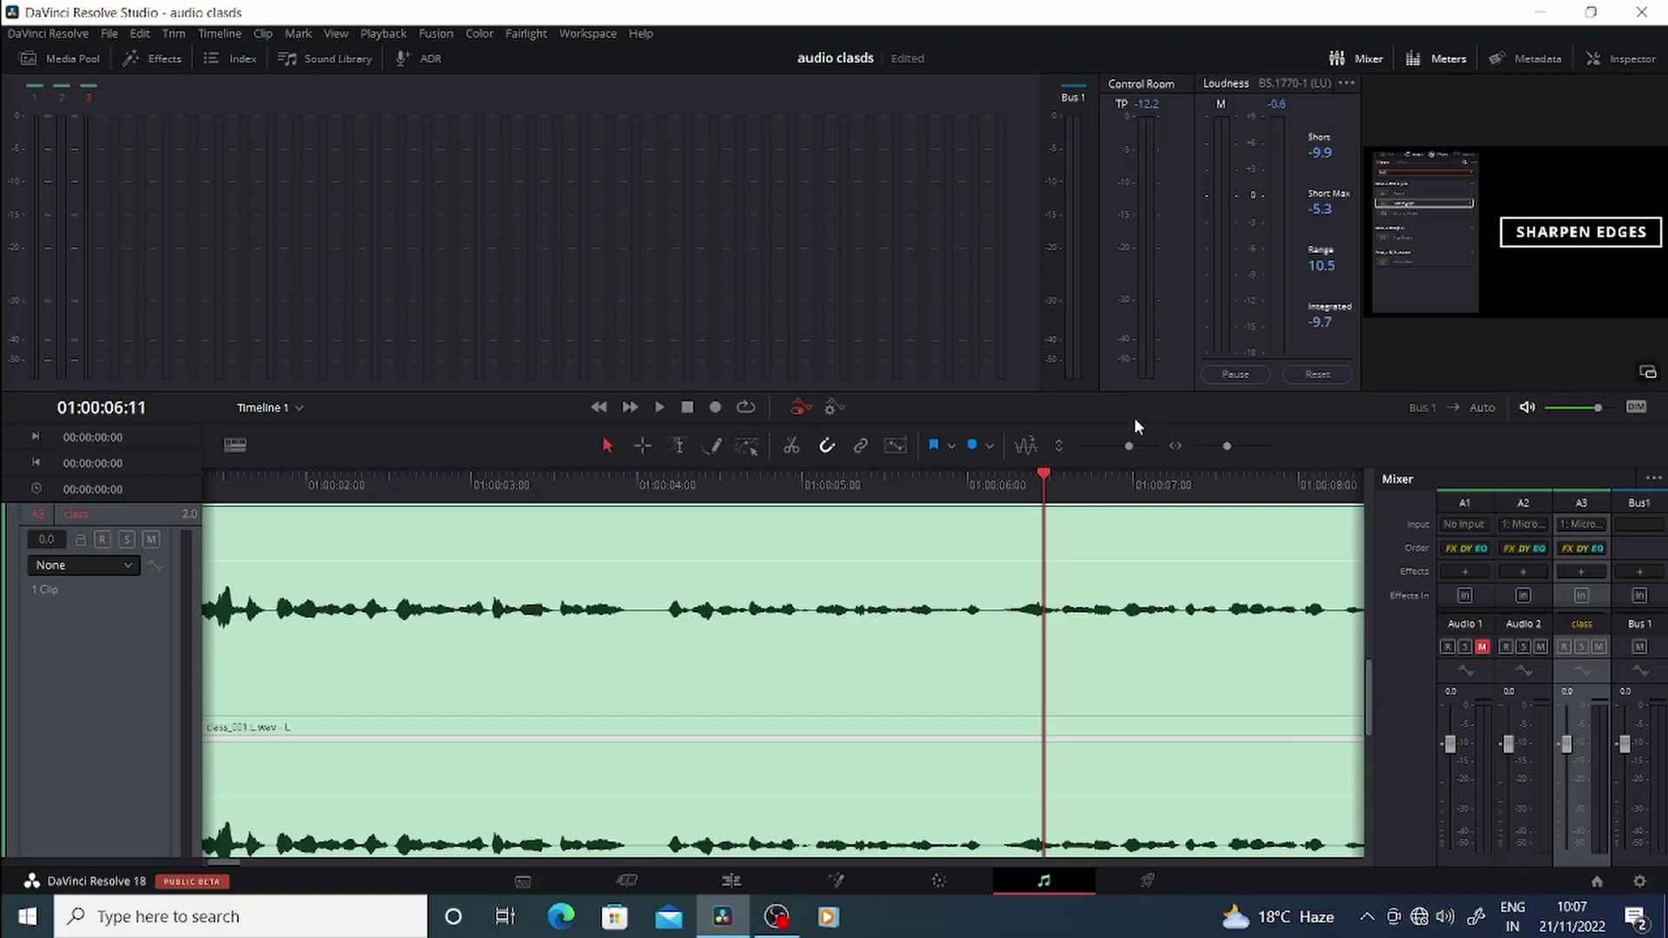
Step: Record a microphone take of about 8 seconds on the Audio 2 track starting at 01:00:03:17, and disarm the track
left_click_drag(1128, 445, 1087, 513)
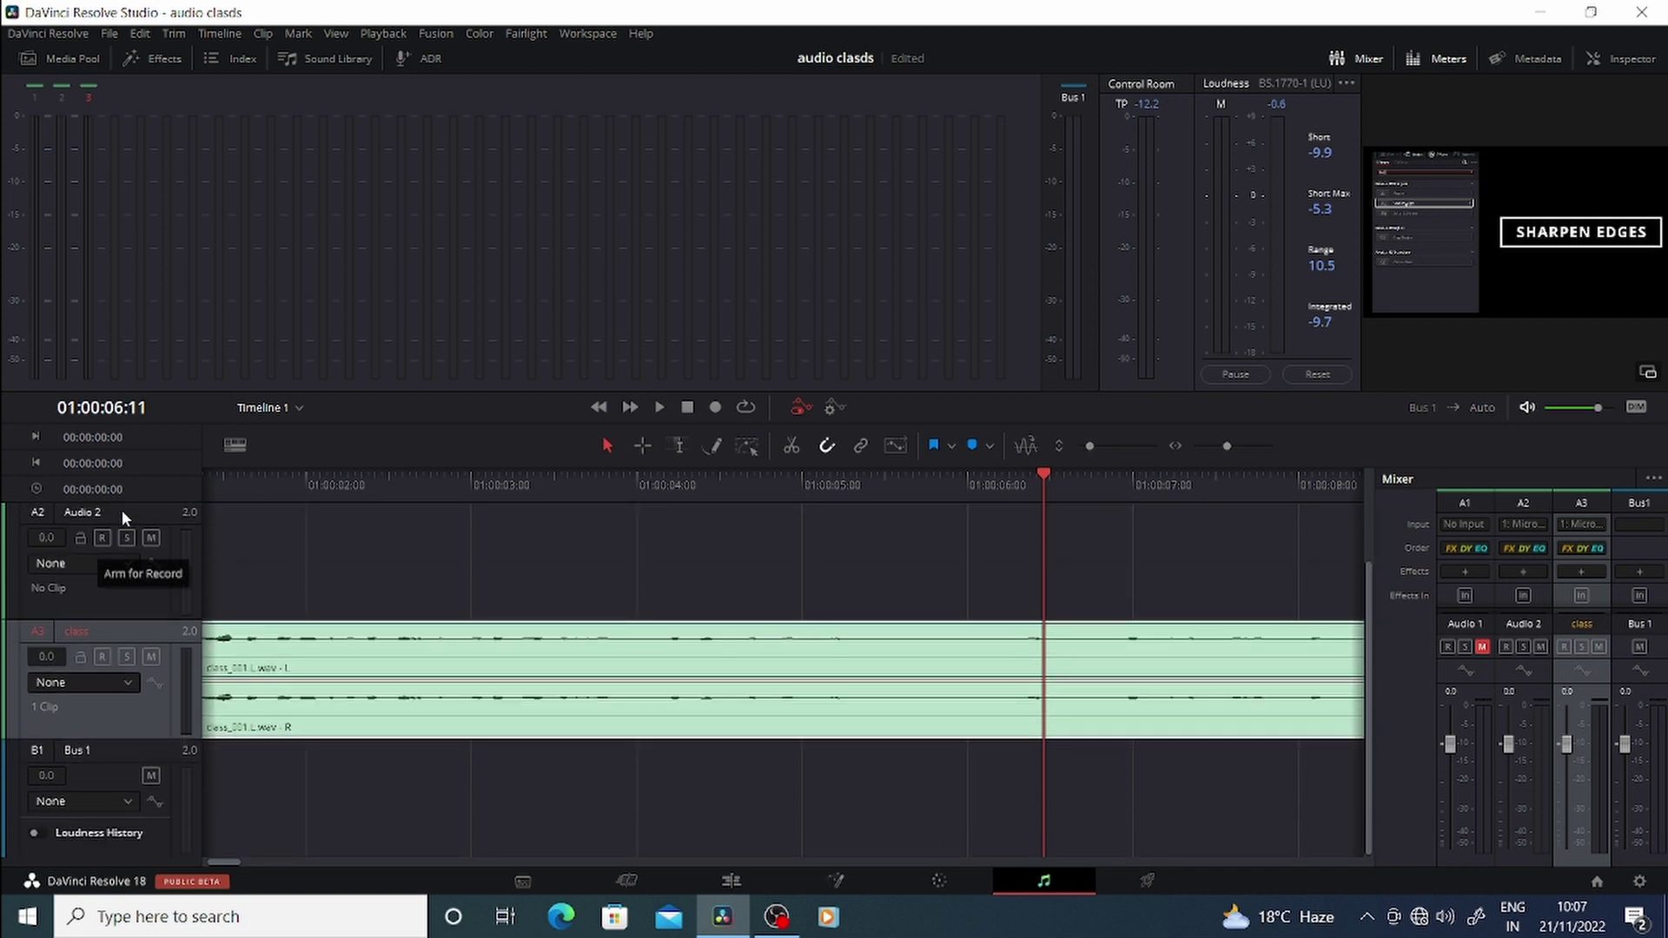
left_click(118, 512)
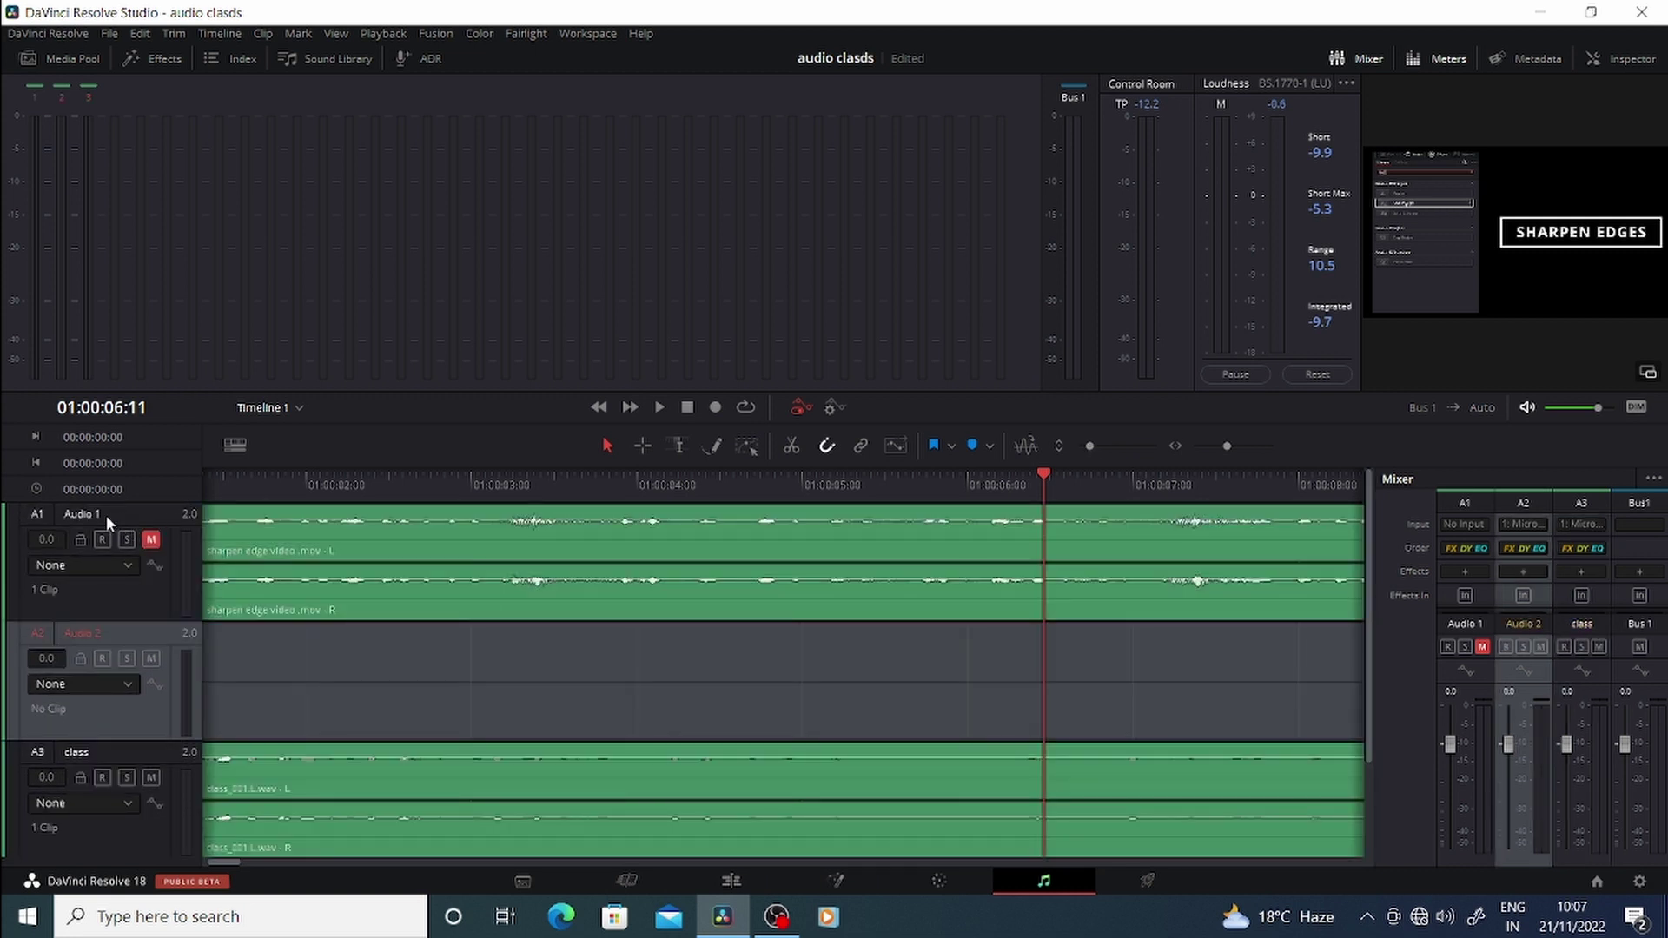
left_click(473, 685)
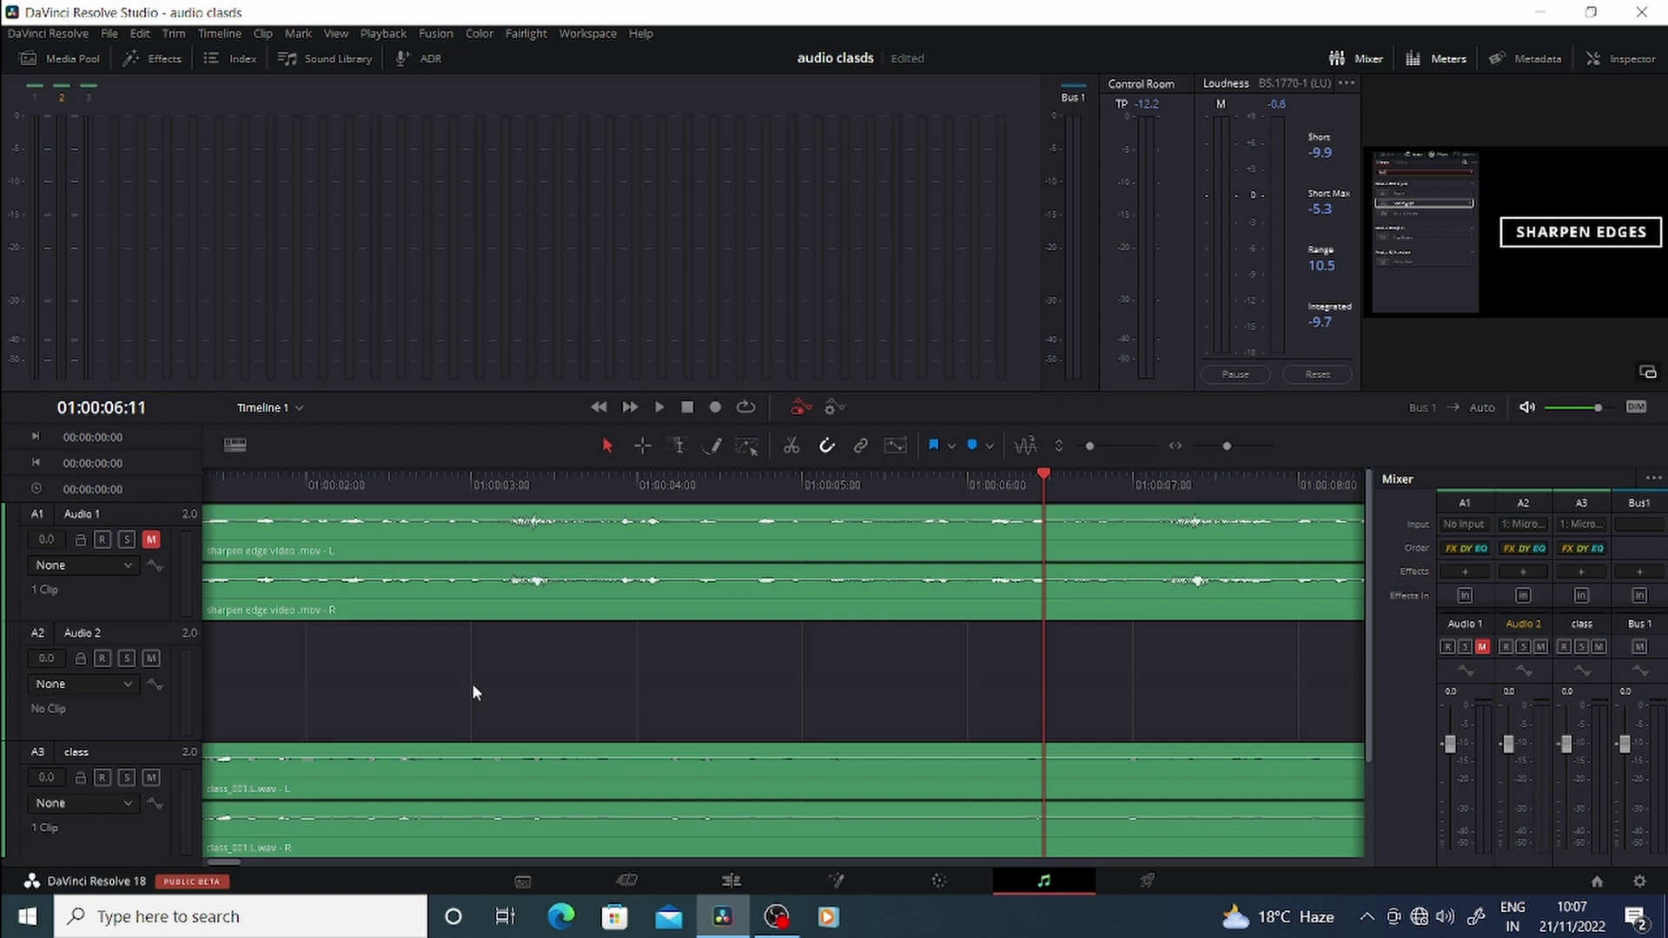
left_click(139, 635)
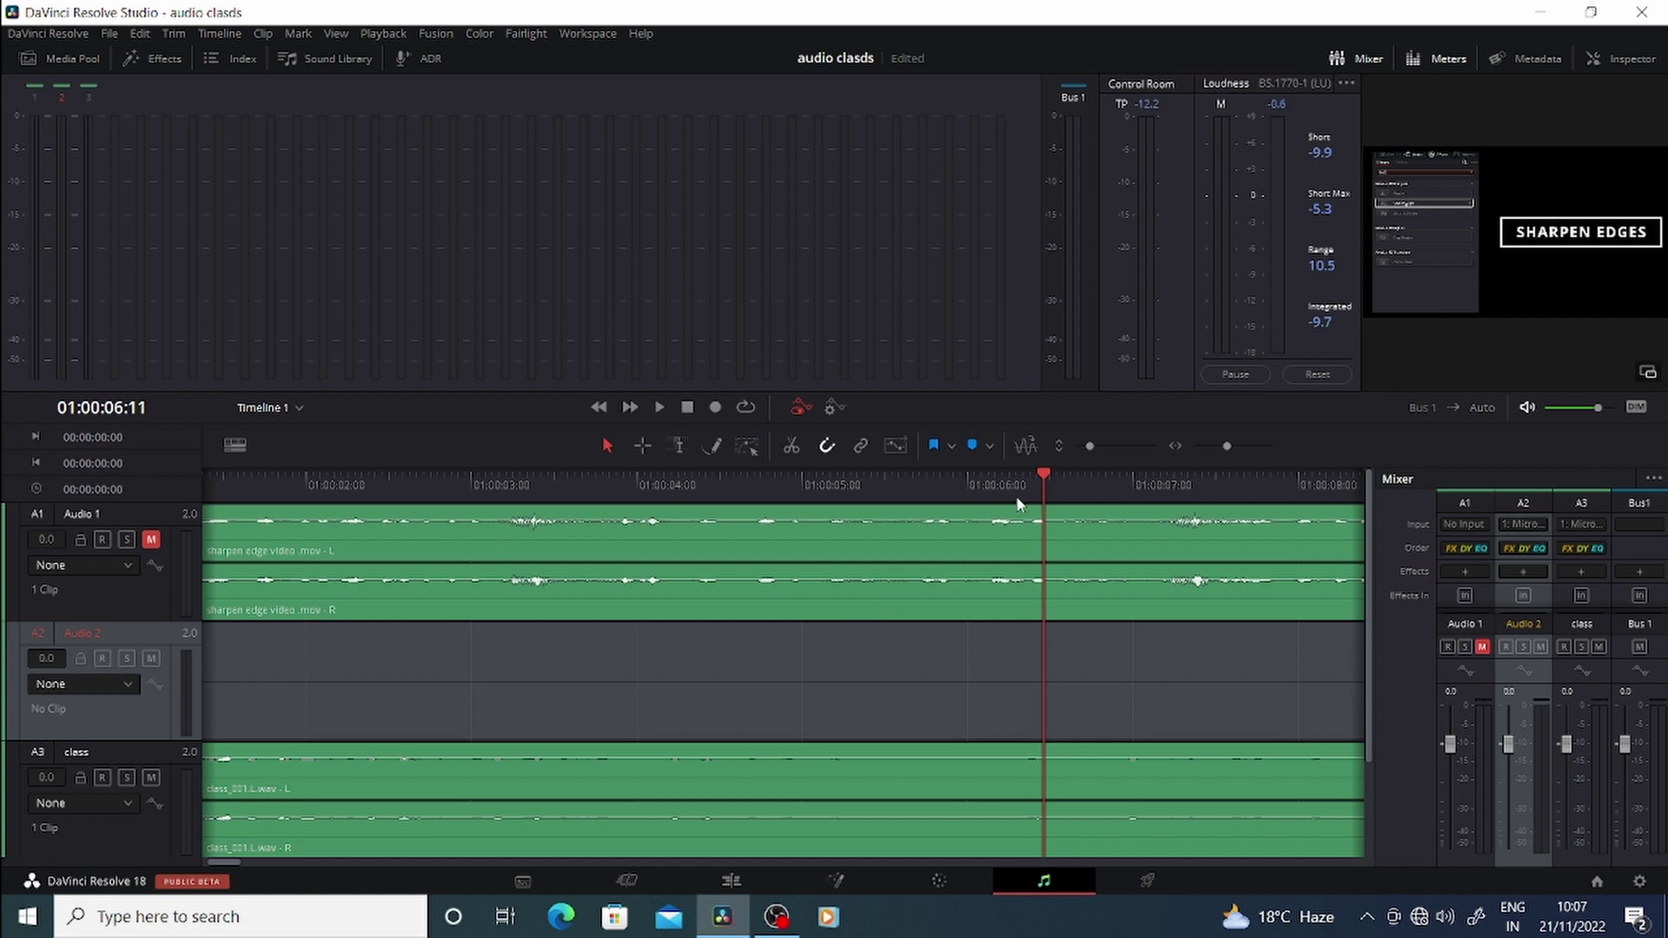
left_click_drag(1019, 504, 502, 549)
left_click(102, 658)
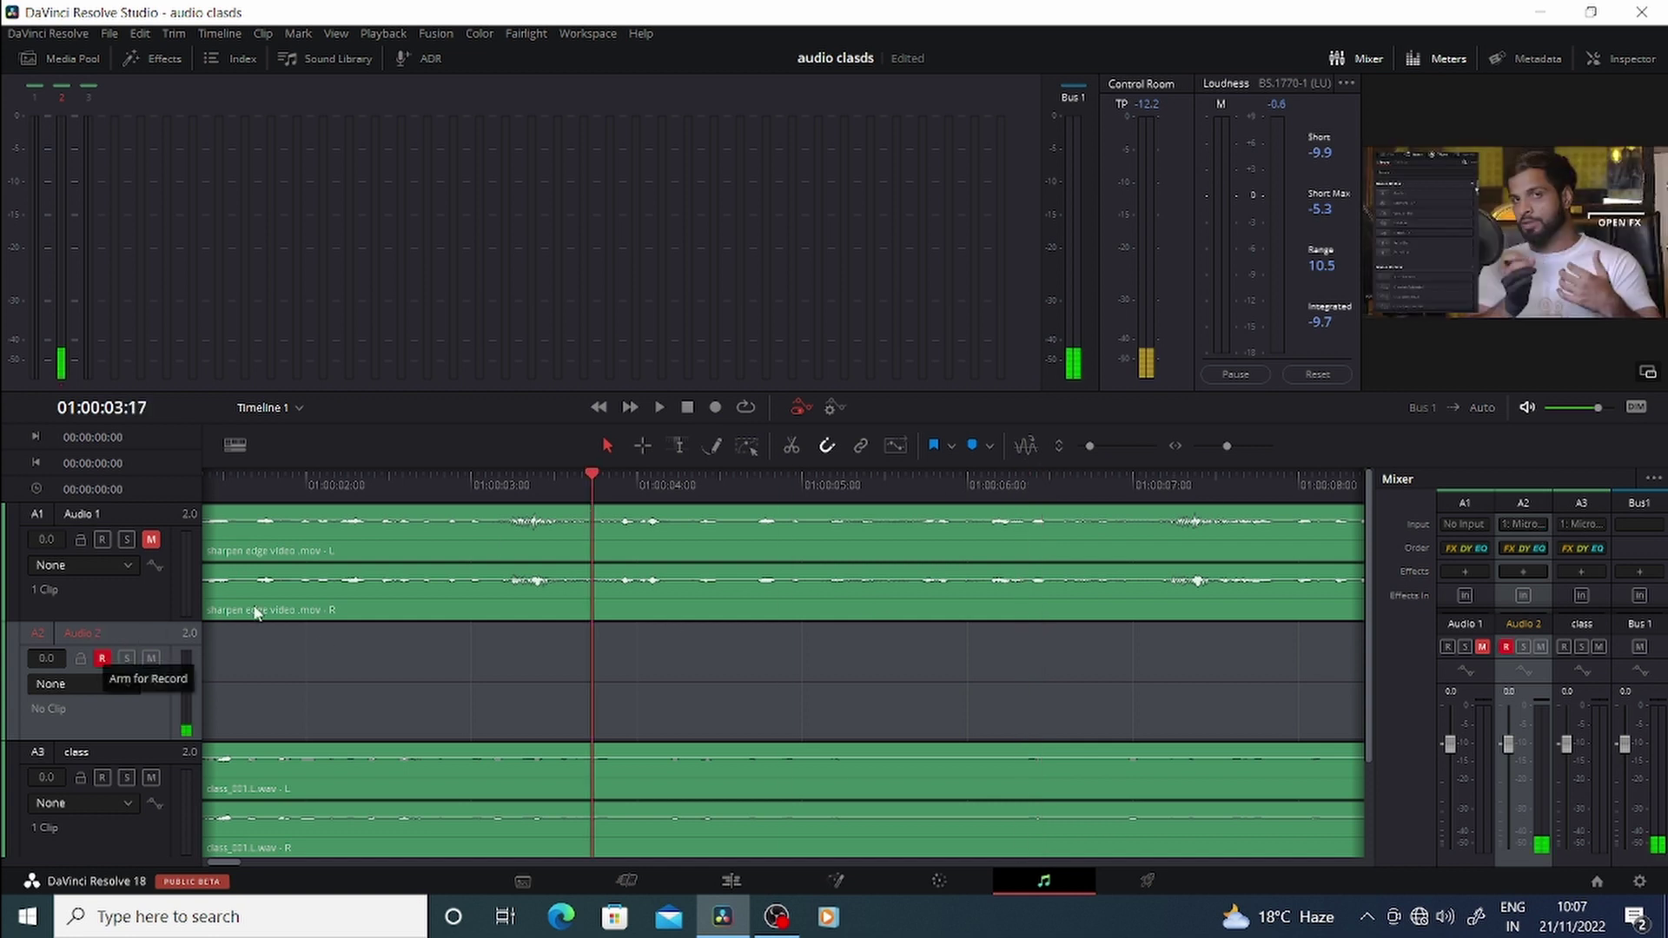
left_click(715, 407)
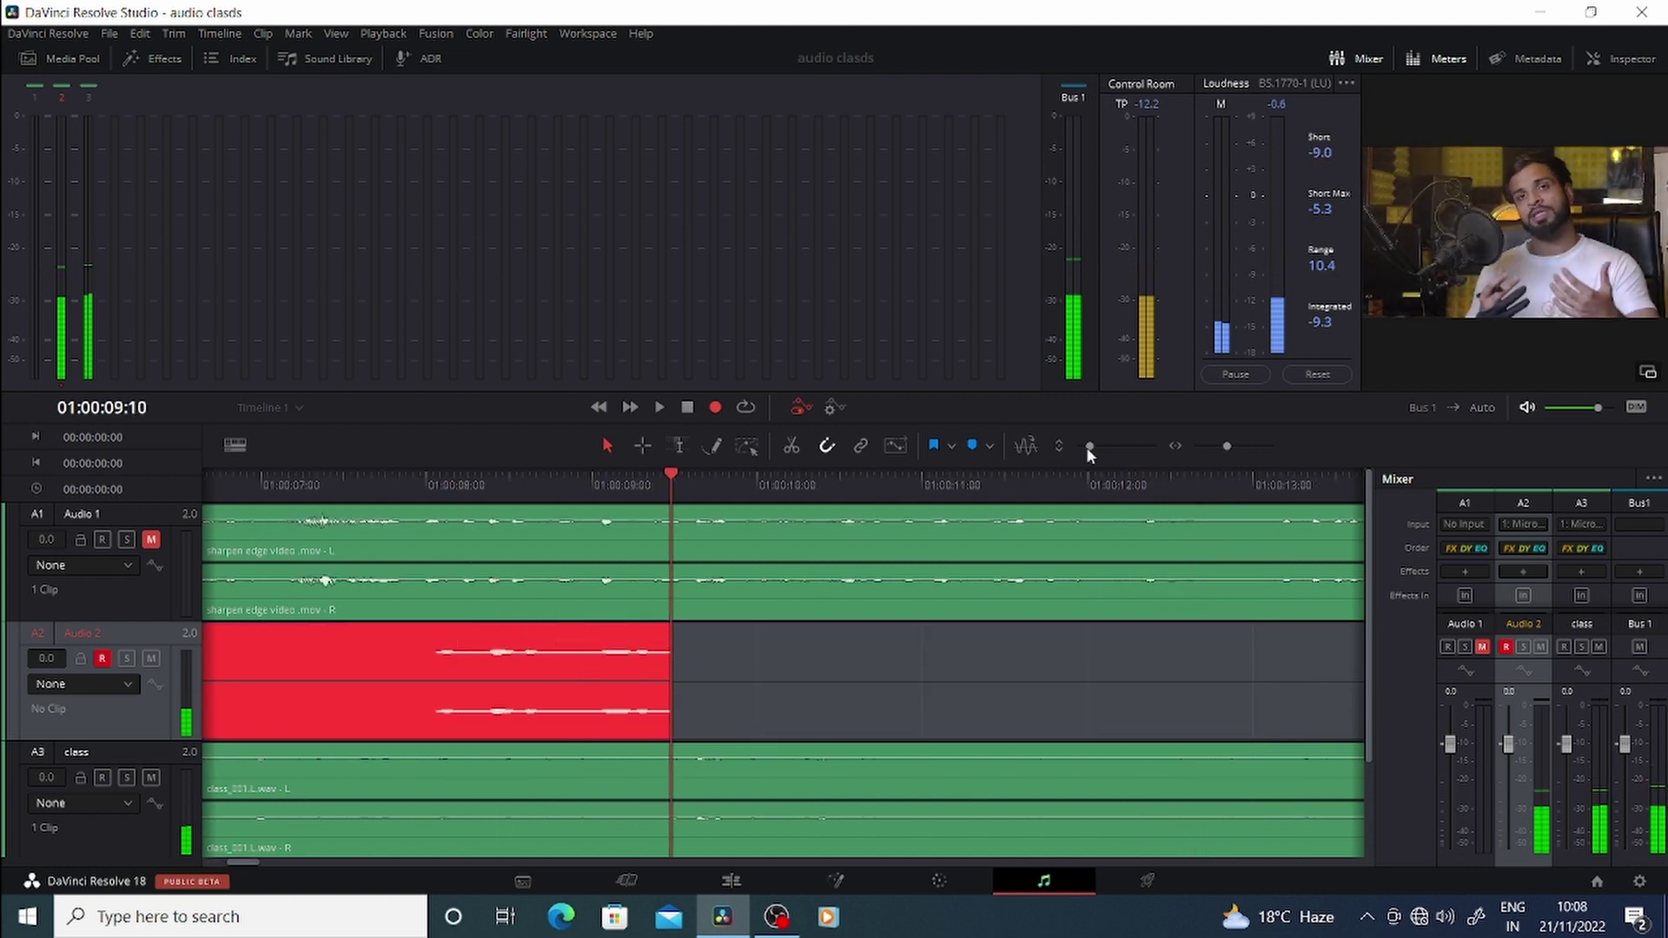
left_click_drag(1086, 446, 1097, 441)
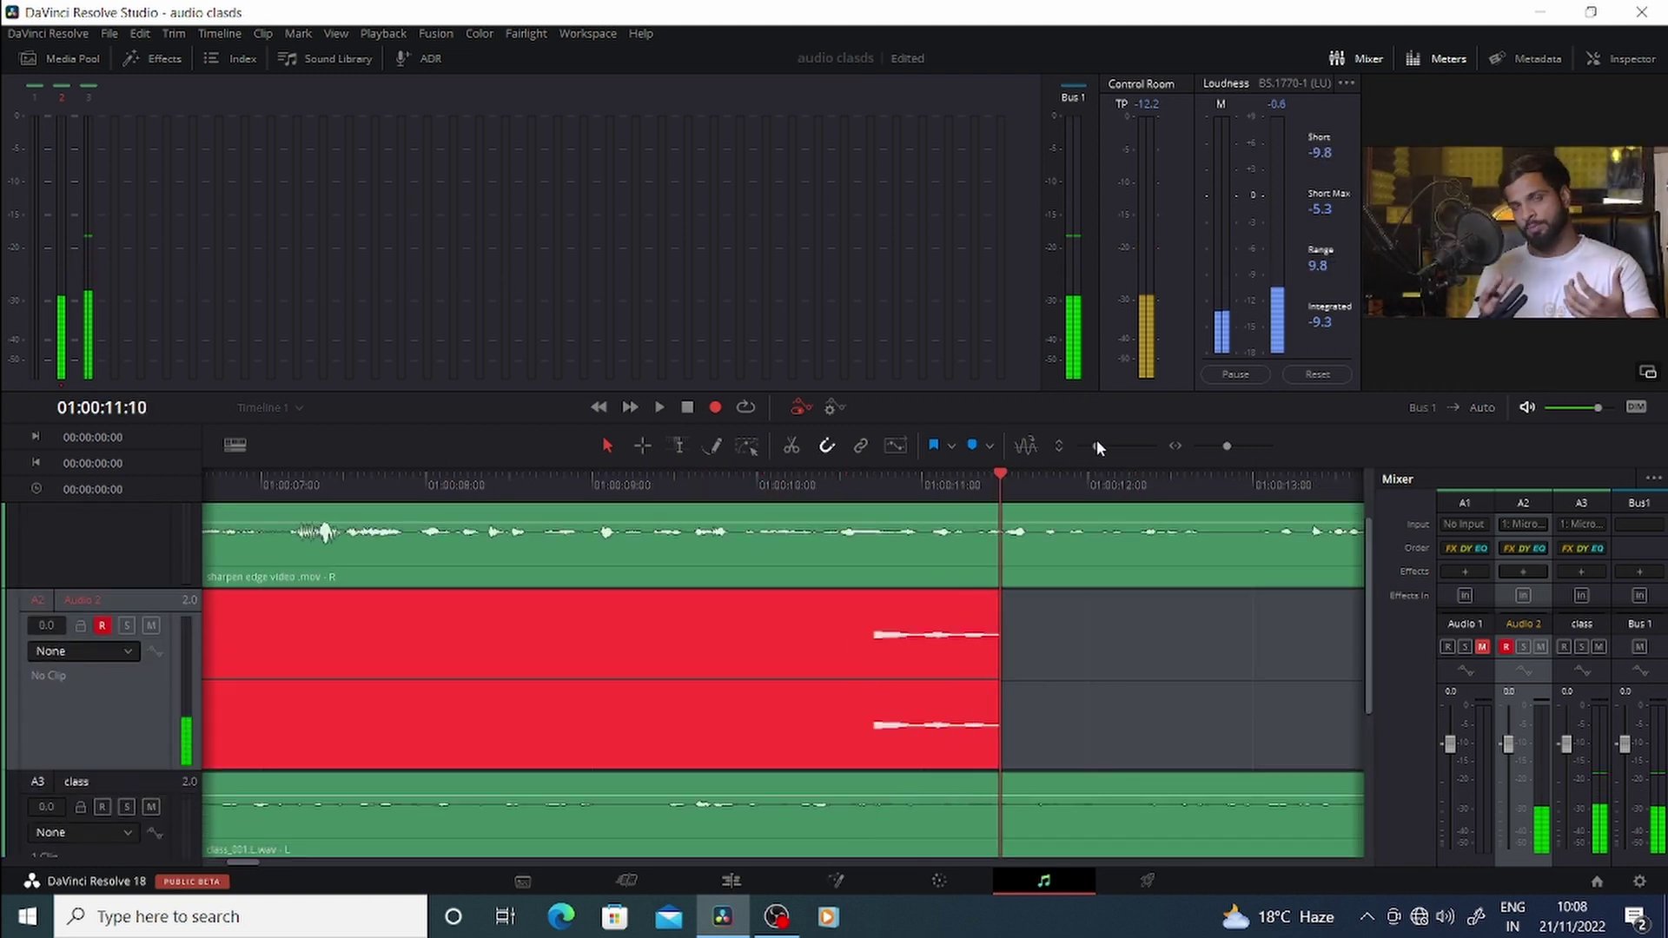
key("space")
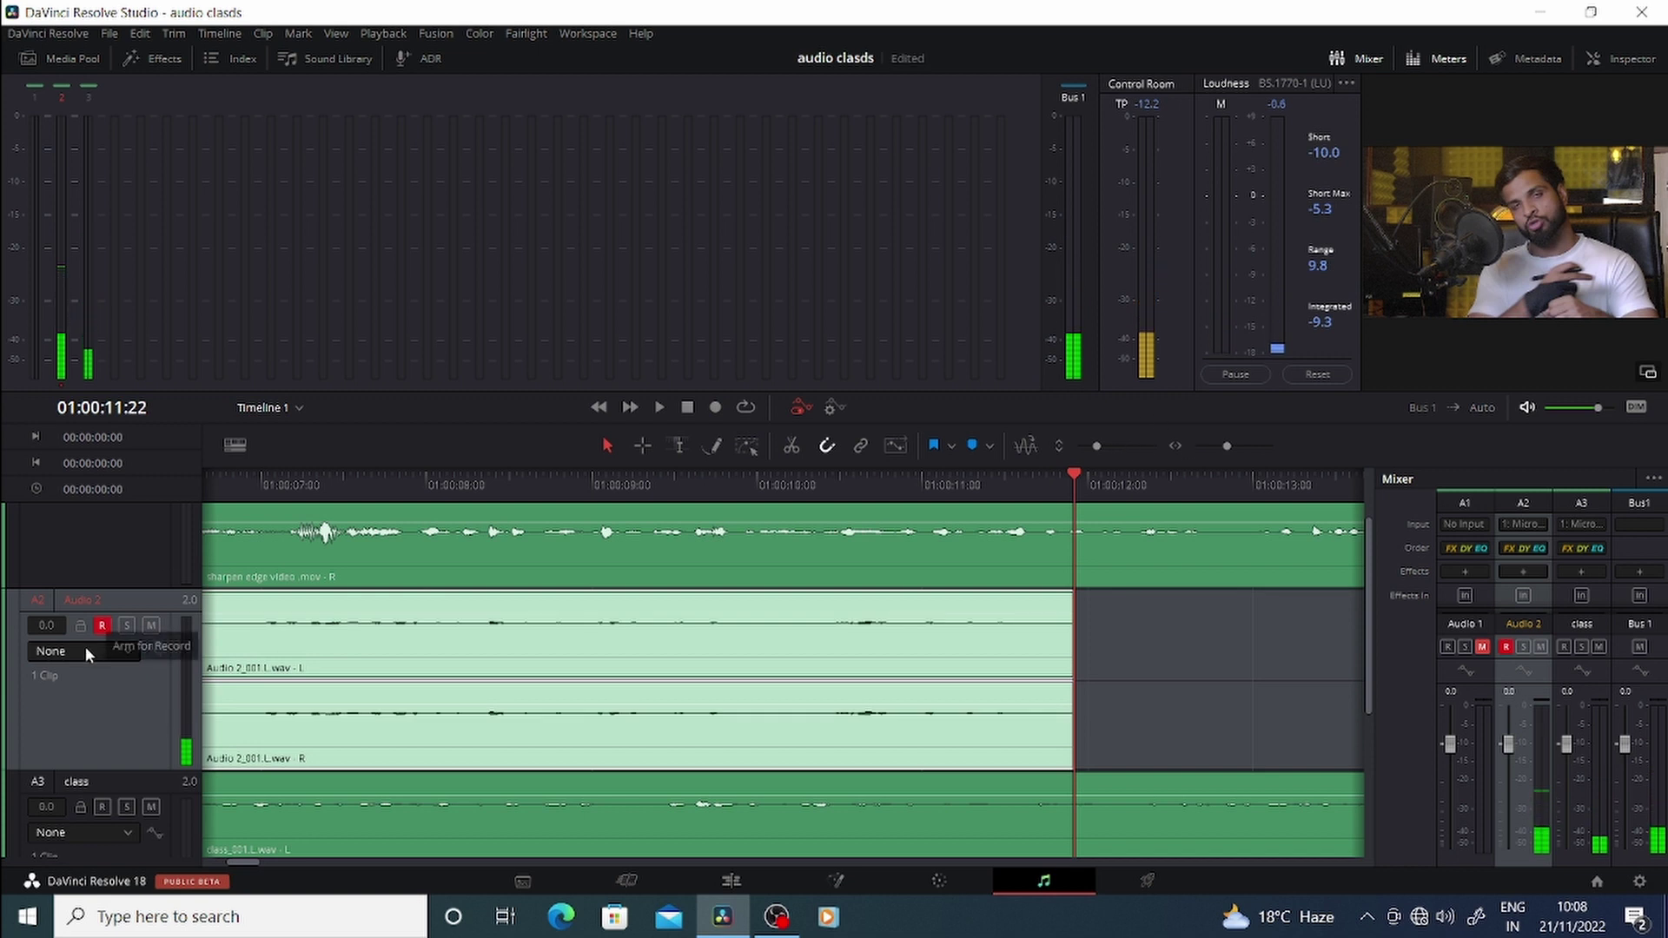
left_click(101, 625)
Step: Move the playhead to 01:00:08:18, fit both recorded clips in the timeline view with shorter tracks, and enlarge the video viewer
mouse_move(1103, 446)
left_mouse_down()
mouse_move(1084, 455)
mouse_move(1096, 447)
left_mouse_up()
left_click(733, 484)
left_click(551, 572)
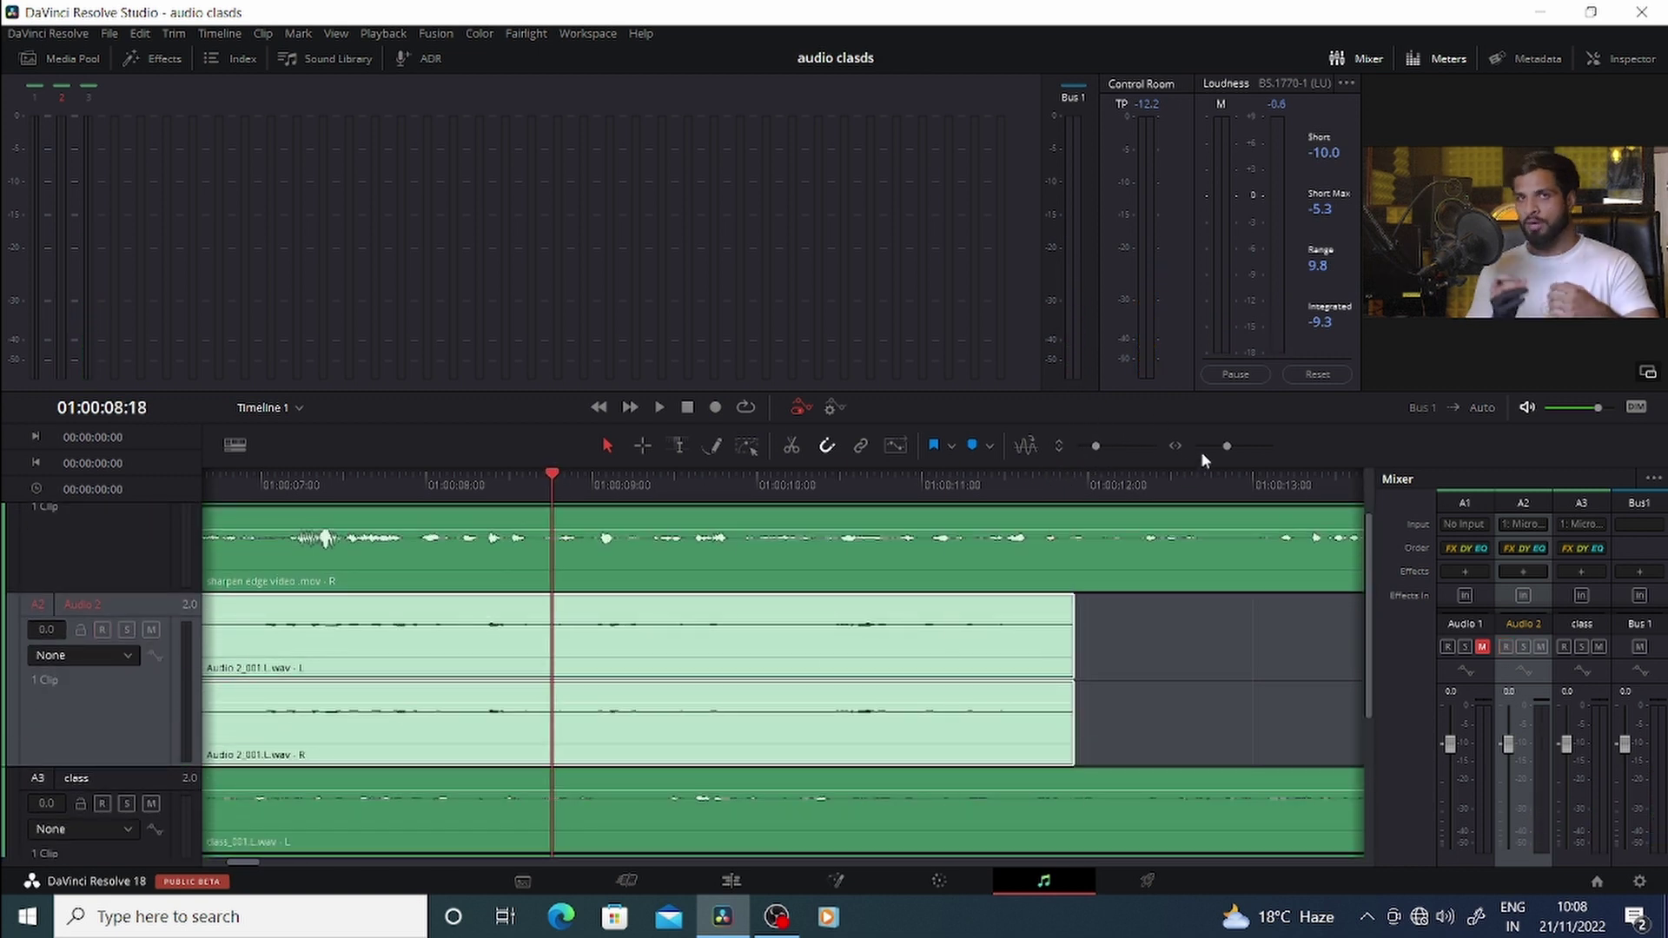
left_click_drag(1227, 446, 1219, 451)
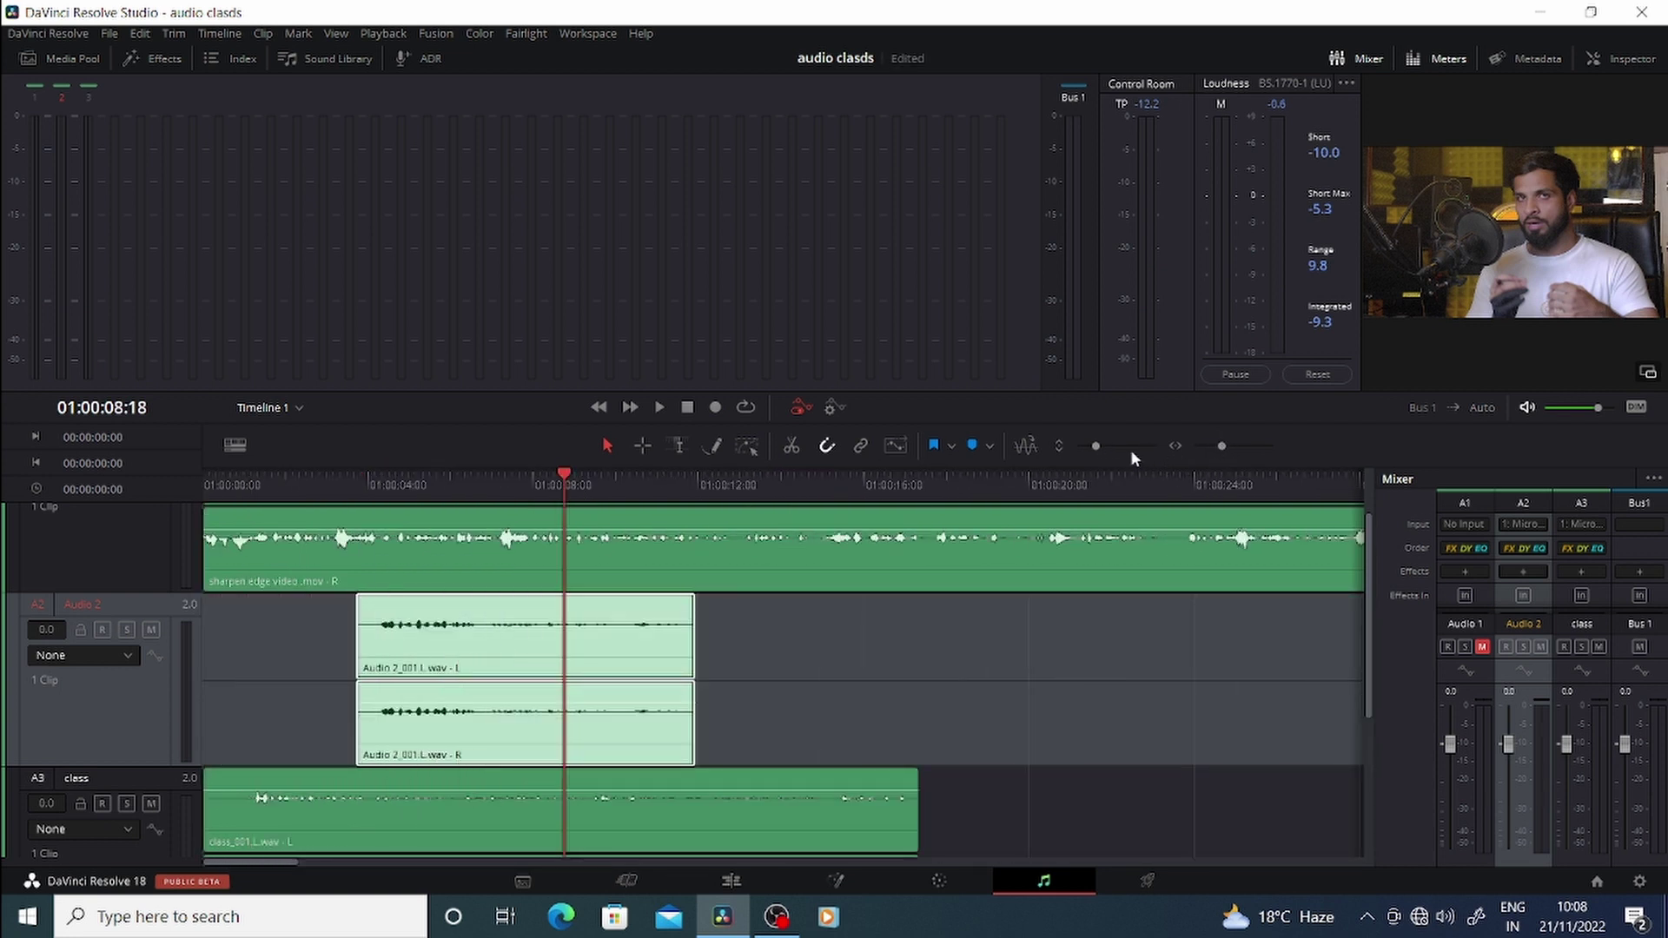
left_click_drag(1096, 447, 1084, 464)
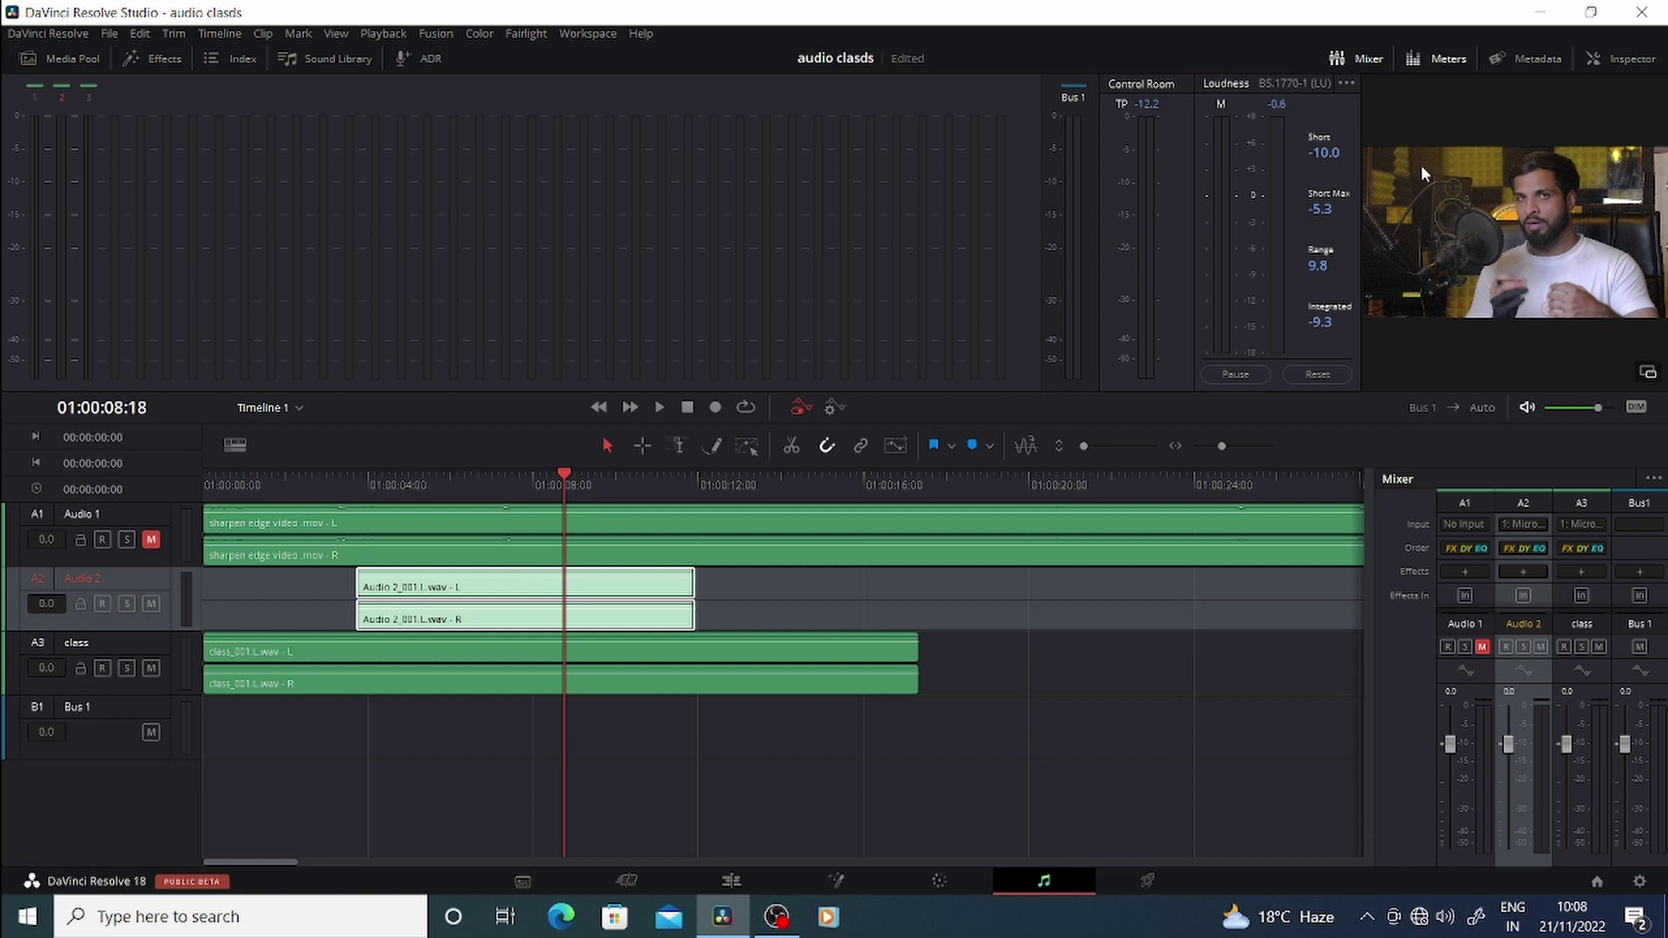
left_click_drag(1362, 140, 1199, 143)
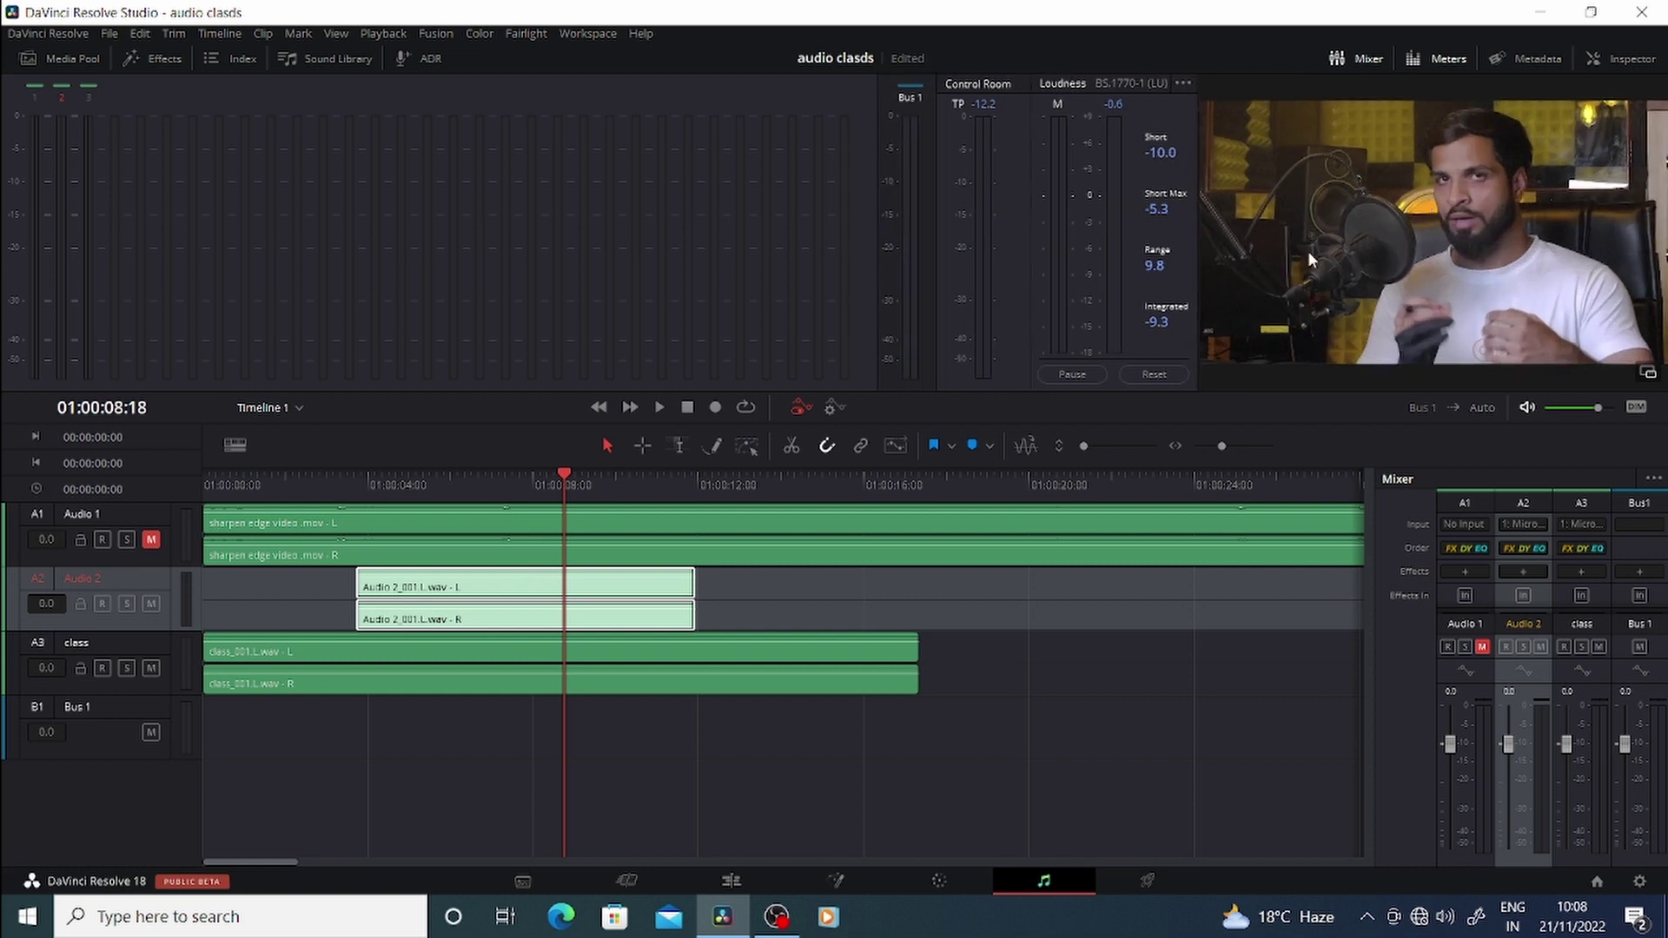